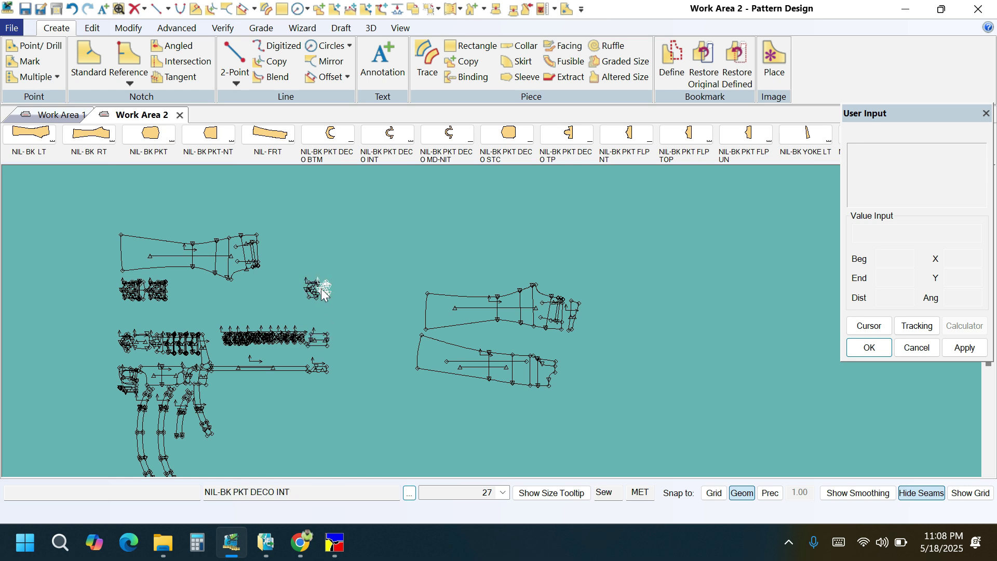
# - Move the NIL- BK RT piece slightly away from the yoke, and place NIL-BK YOKE RT beside its waist end
pyautogui.click(463, 306)
pyautogui.click(441, 304)
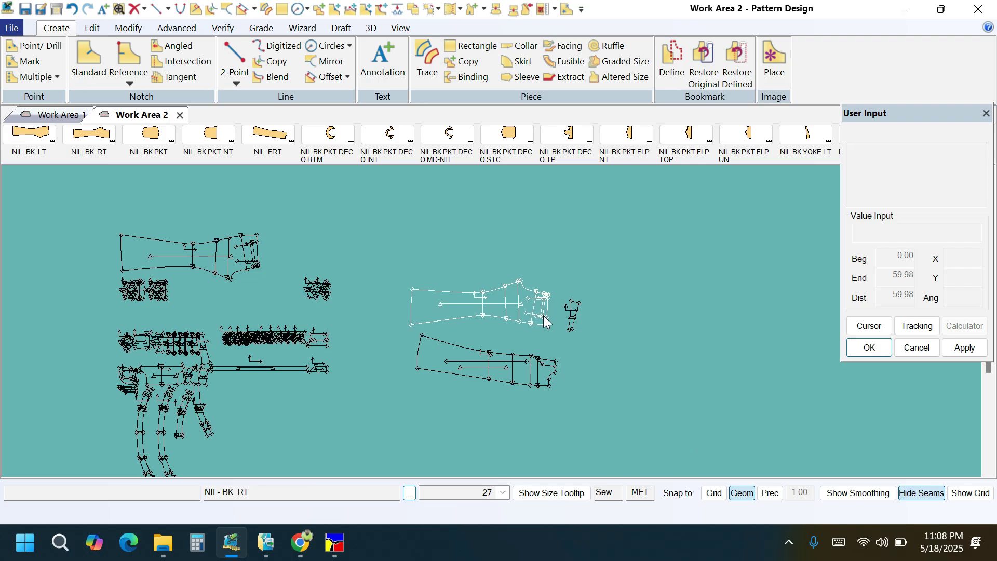
pyautogui.click(574, 314)
pyautogui.click(561, 309)
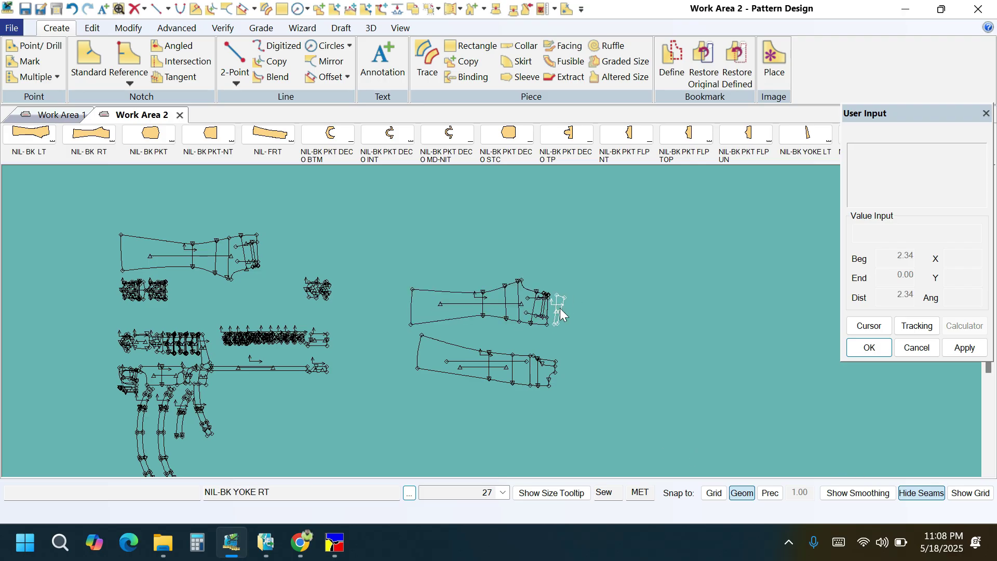
# - Open the grade values of the upper waist corner point on the NIL- FRT piece with Edit Delta
pyautogui.scroll(1, 561, 308)
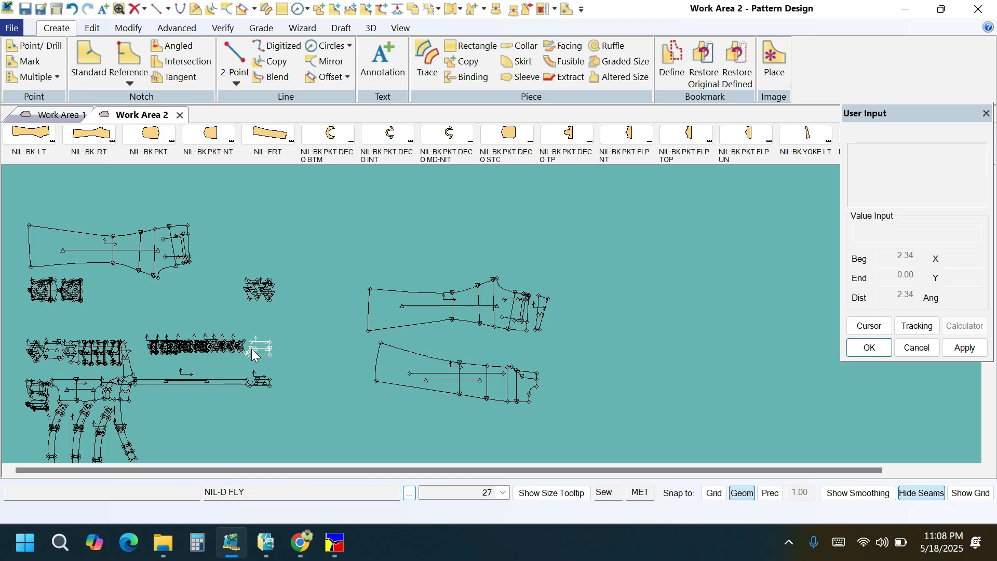
pyautogui.scroll(1, 522, 375)
pyautogui.scroll(2, 520, 410)
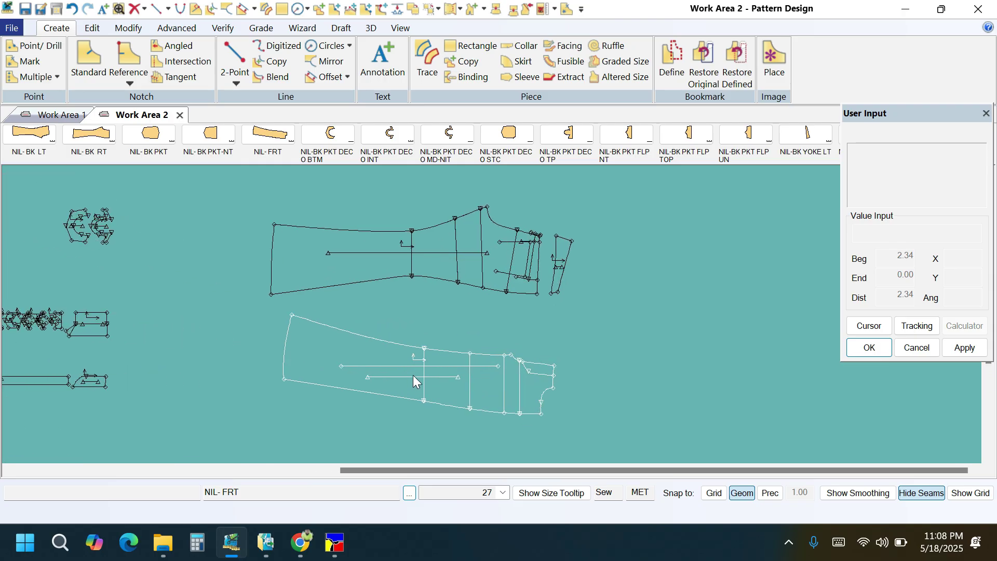
pyautogui.scroll(3, 457, 365)
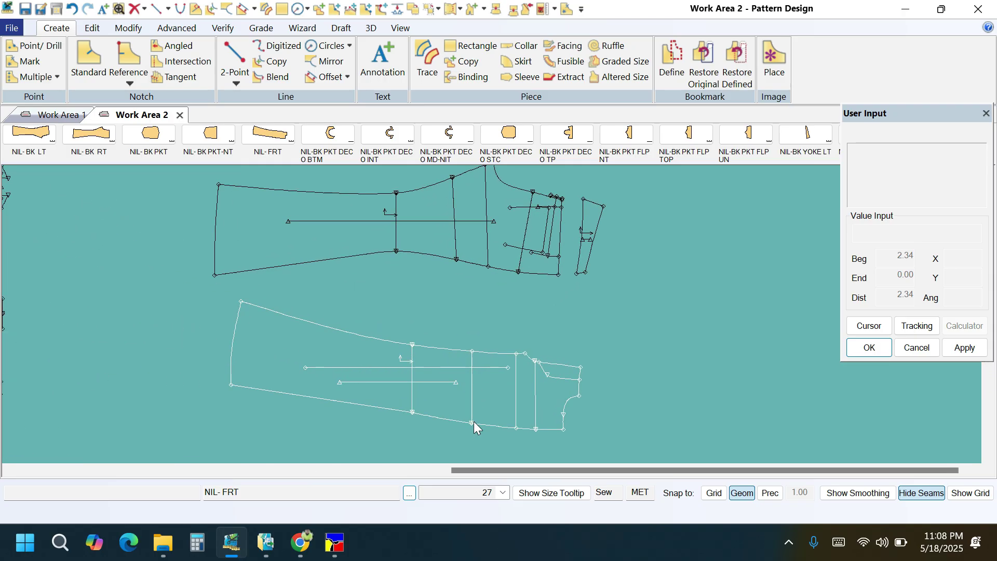
pyautogui.moveTo(466, 395); pyautogui.dragTo(426, 391)
pyautogui.scroll(1, 390, 400)
pyautogui.scroll(1, 390, 400)
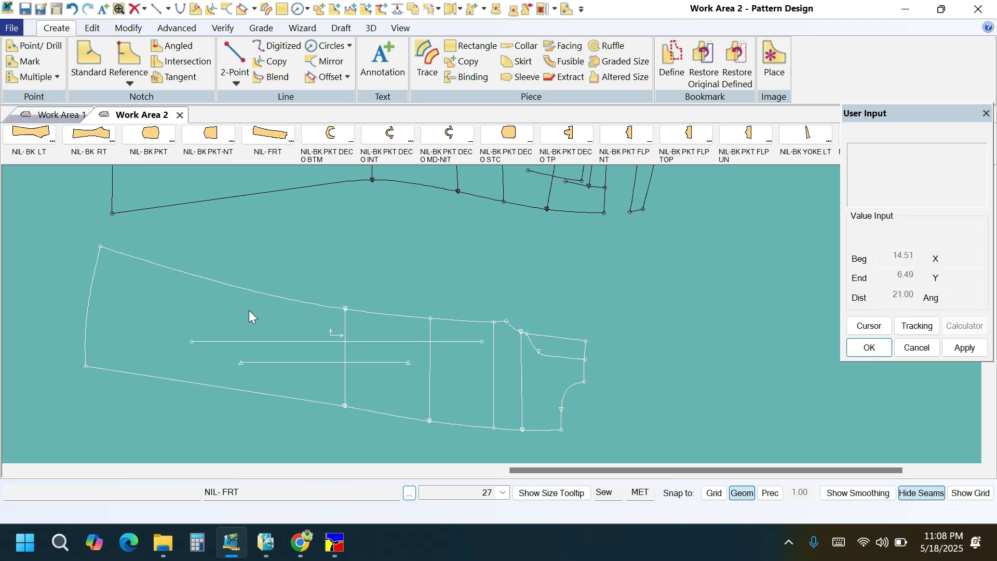
pyautogui.click(376, 181)
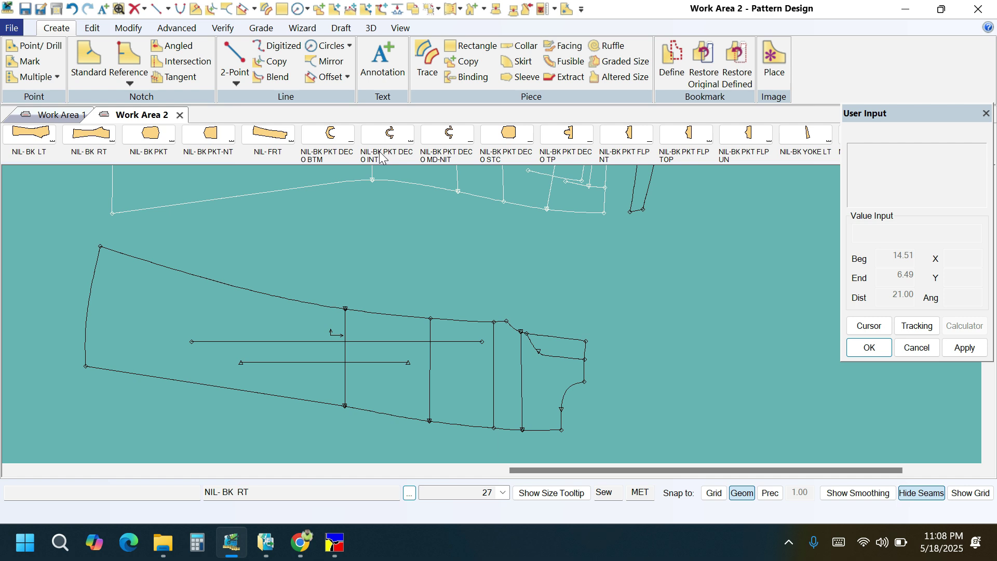
pyautogui.click(258, 32)
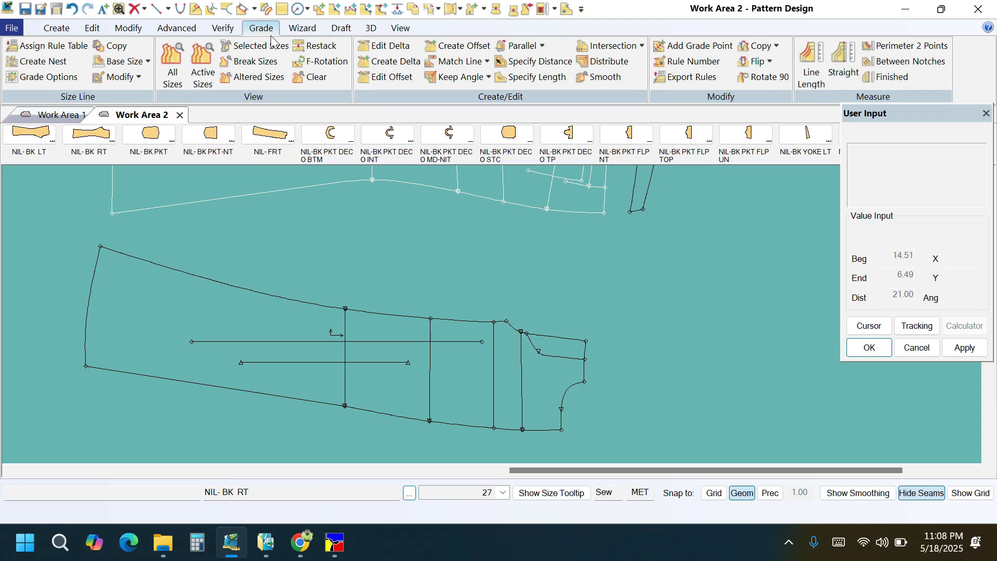
pyautogui.click(376, 48)
pyautogui.scroll(2, 623, 327)
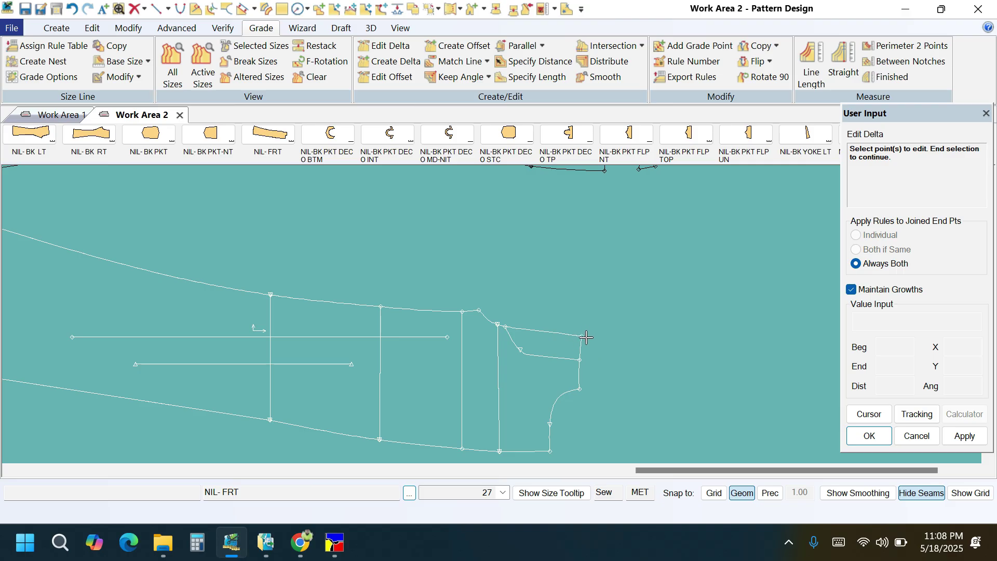
pyautogui.click(575, 335)
pyautogui.click(582, 336)
pyautogui.rightClick(615, 307)
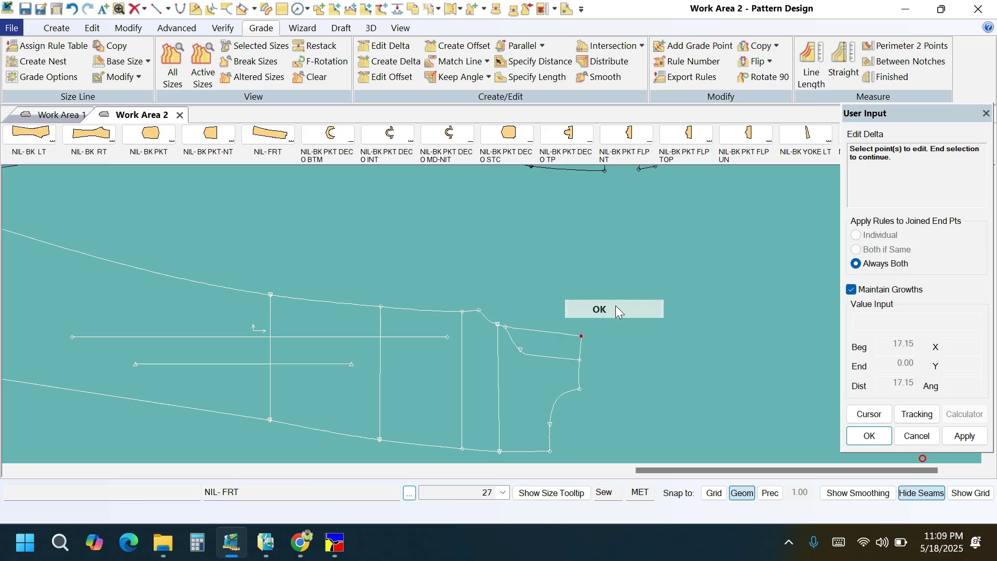
pyautogui.click(615, 309)
pyautogui.moveTo(693, 183); pyautogui.dragTo(208, 180)
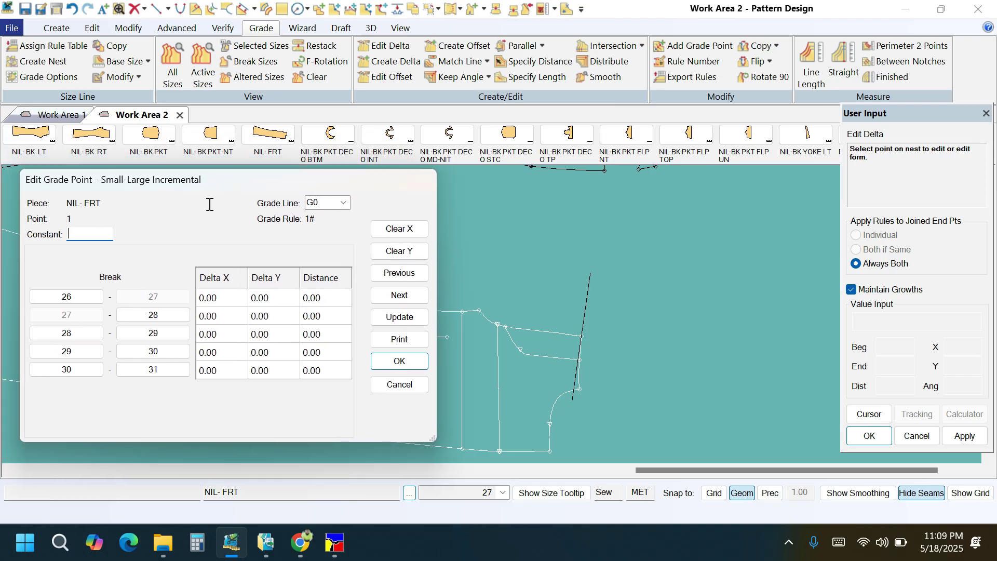
# - Clear the point's Y growths, set Delta Y to 3/8 for all size breaks from 26 to 31, and apply the grading
pyautogui.click(400, 252)
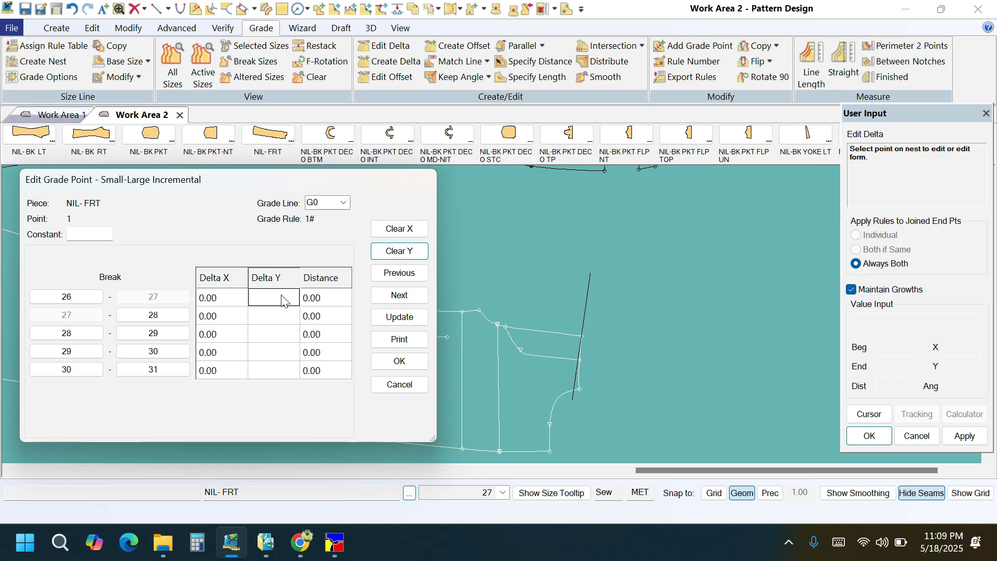
pyautogui.write('3')
pyautogui.write('/8')
pyautogui.click(405, 322)
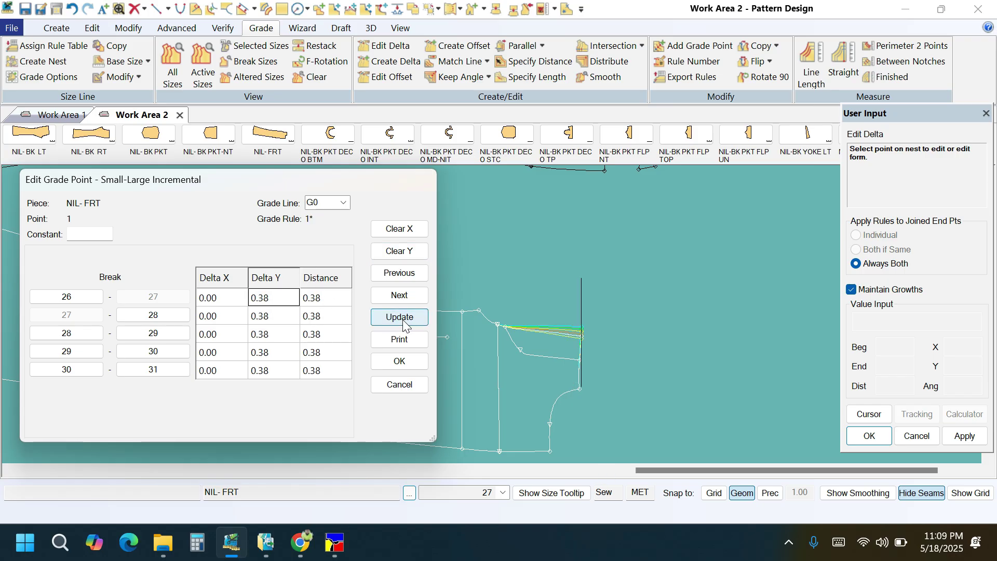
pyautogui.click(402, 362)
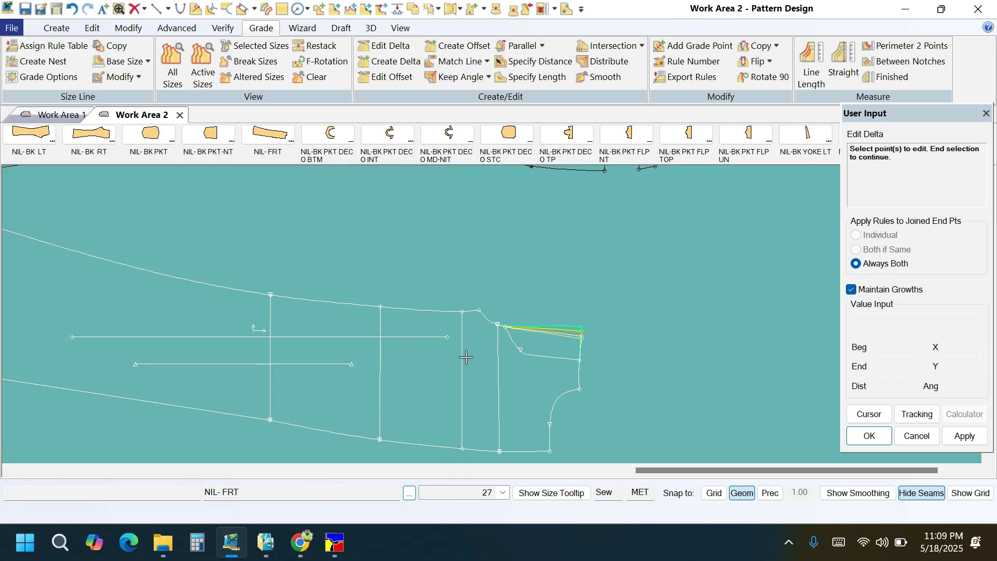
pyautogui.rightClick(598, 304)
pyautogui.click(599, 307)
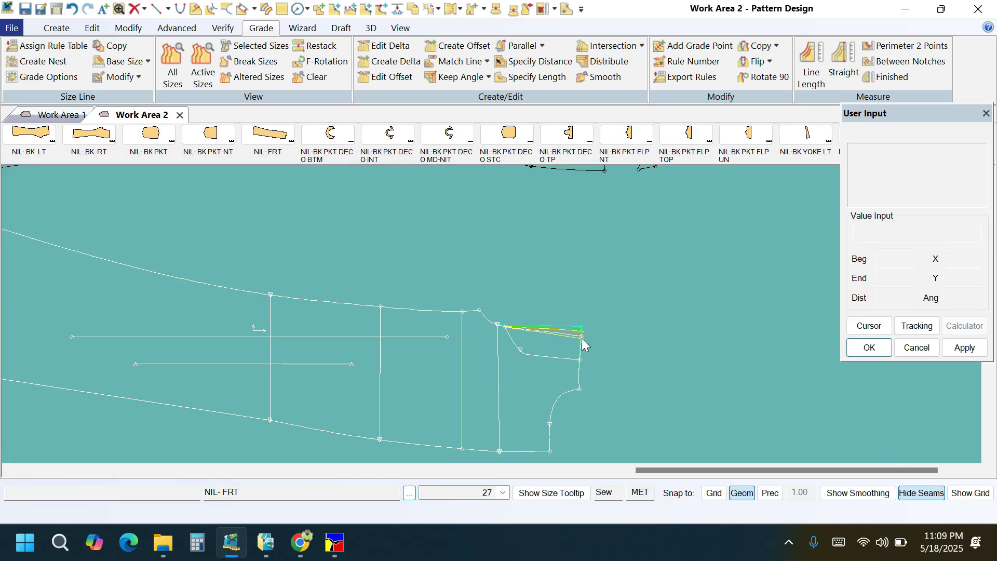
# - Copy the Y rule from the upper waist corner of NIL- FRT to the other end of the waist line
pyautogui.moveTo(531, 429); pyautogui.dragTo(536, 402, button='middle')
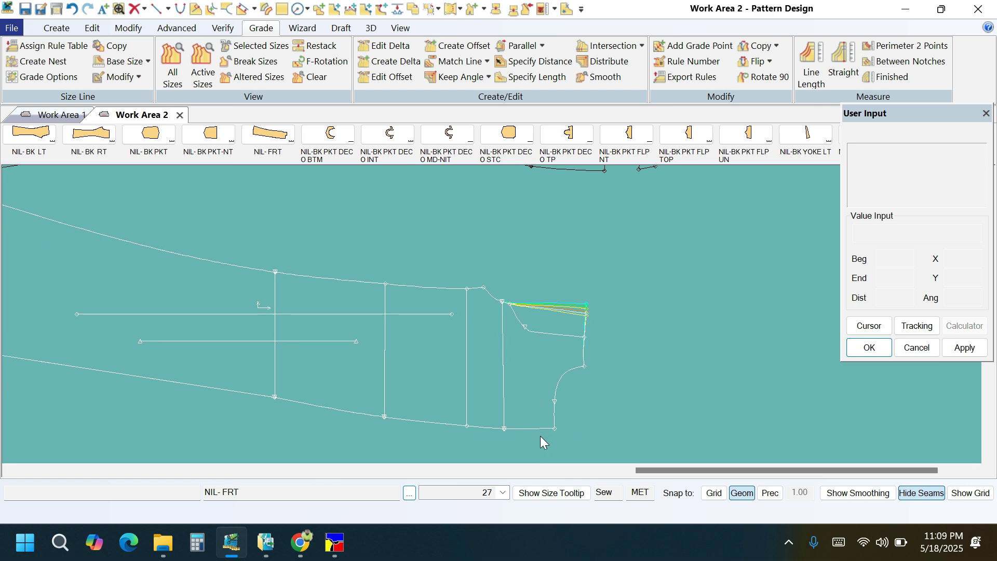
pyautogui.click(566, 429)
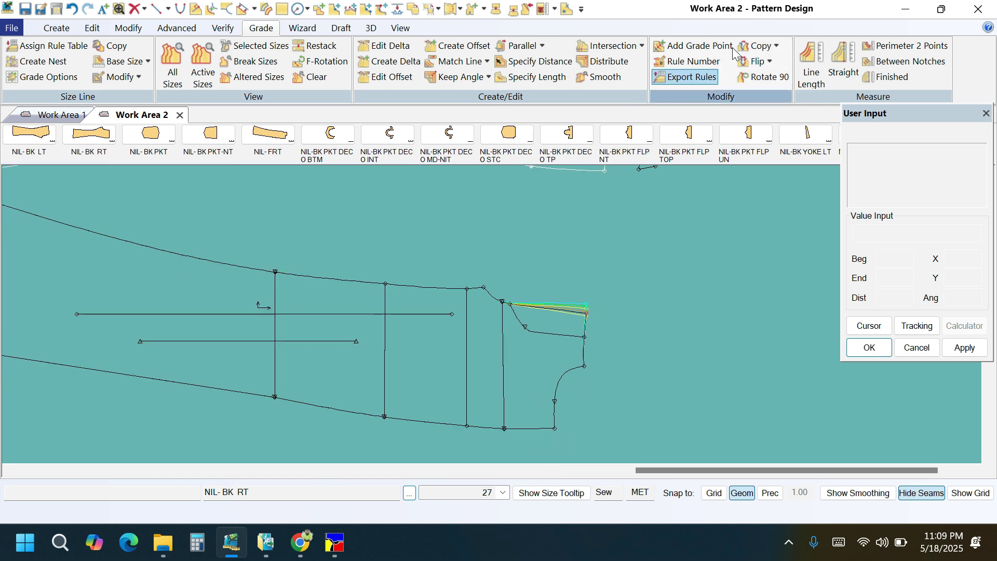
pyautogui.click(777, 45)
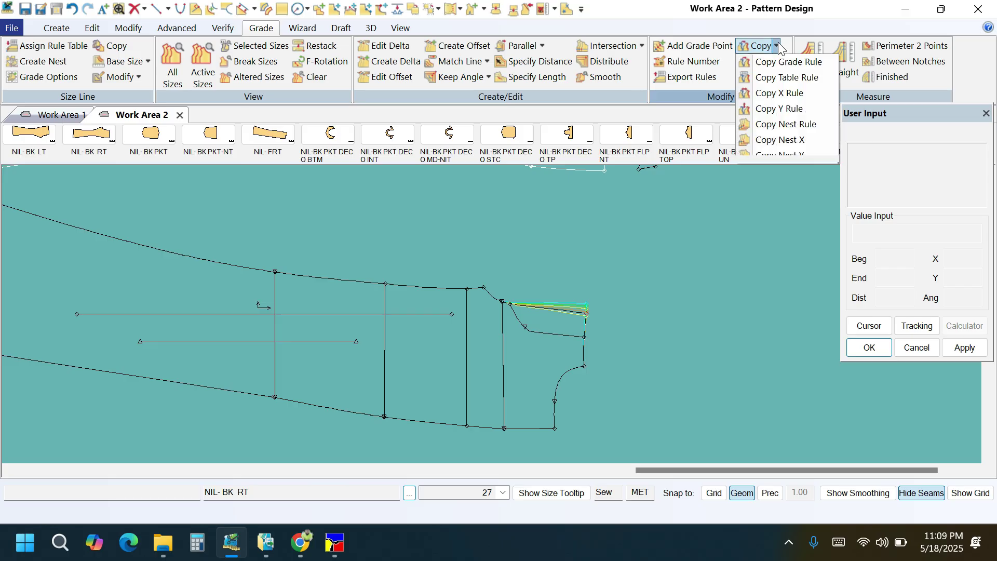
pyautogui.click(763, 107)
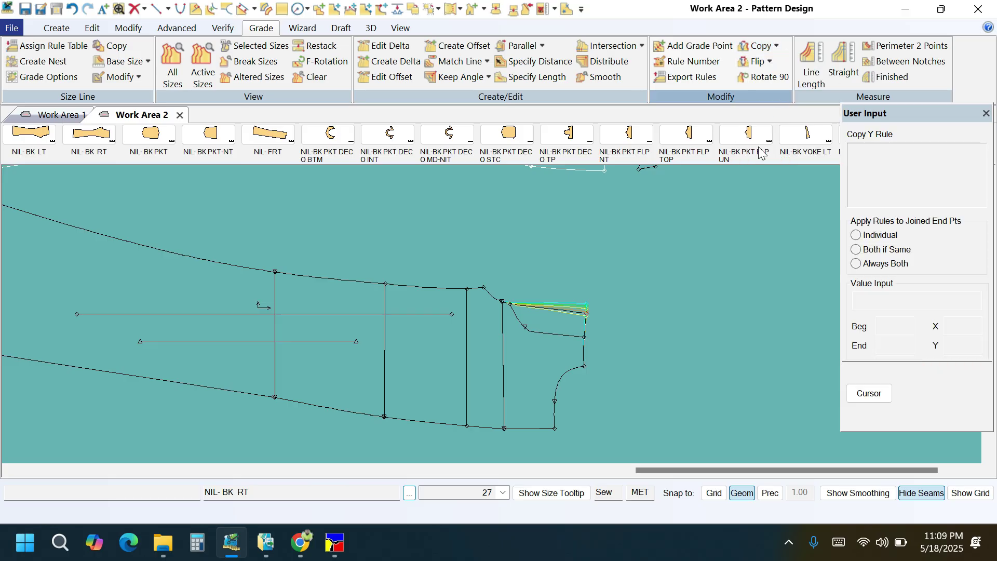
pyautogui.click(587, 313)
pyautogui.click(584, 366)
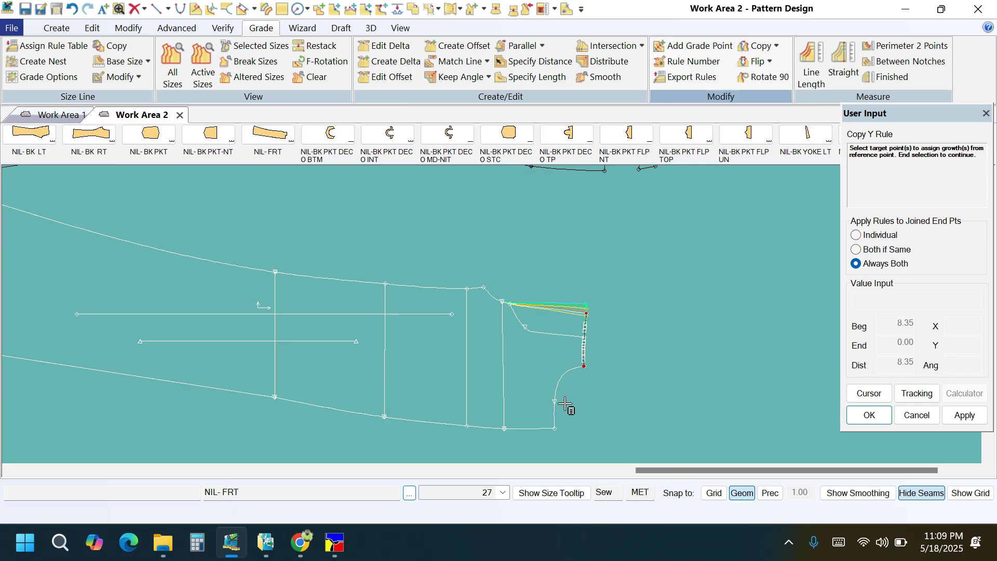
pyautogui.rightClick(644, 367)
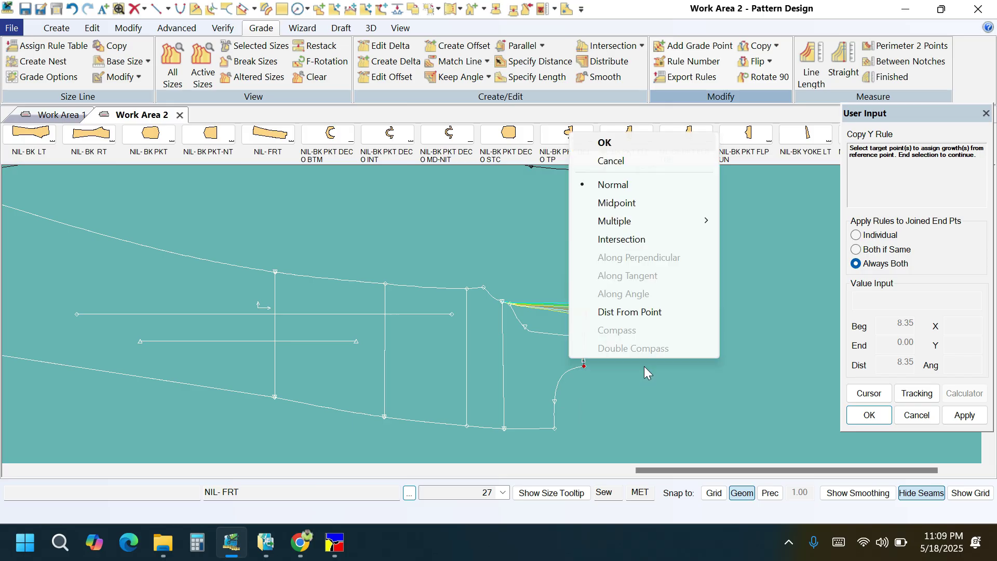
pyautogui.click(638, 145)
pyautogui.rightClick(649, 269)
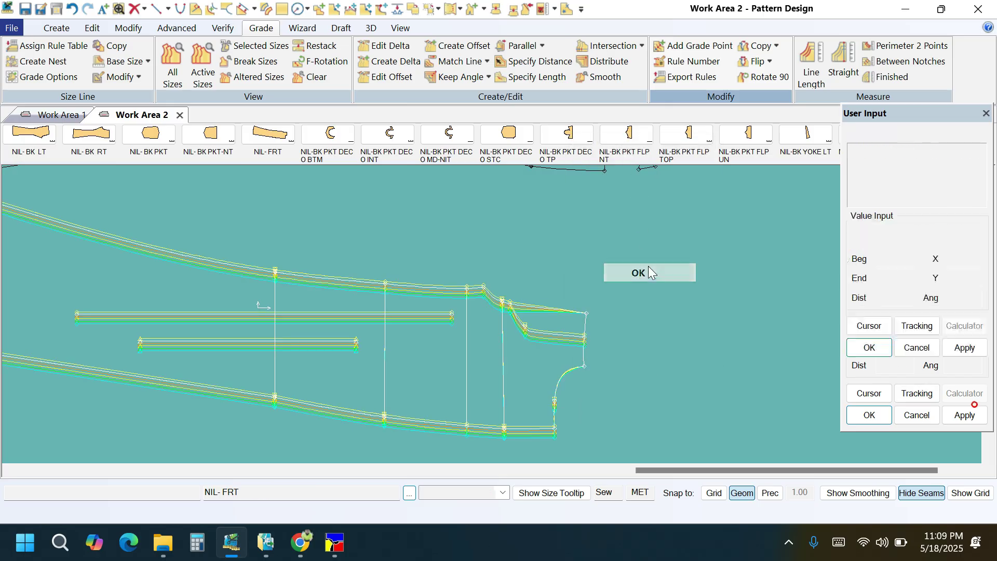
pyautogui.click(647, 271)
# - Restack the graded nest of NIL- FRT on the waist-side end point of its longer internal horizontal line
pyautogui.click(321, 46)
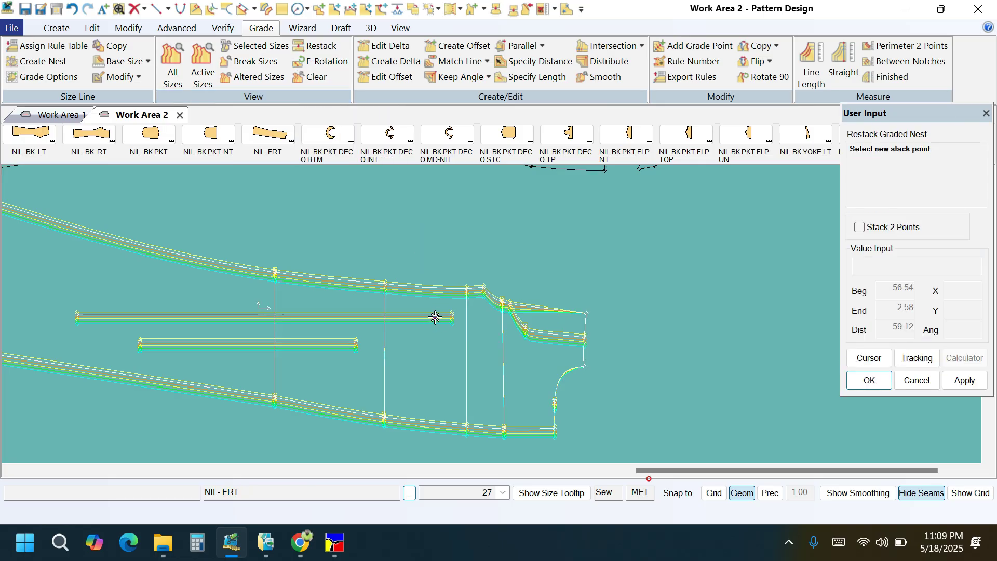
pyautogui.click(453, 315)
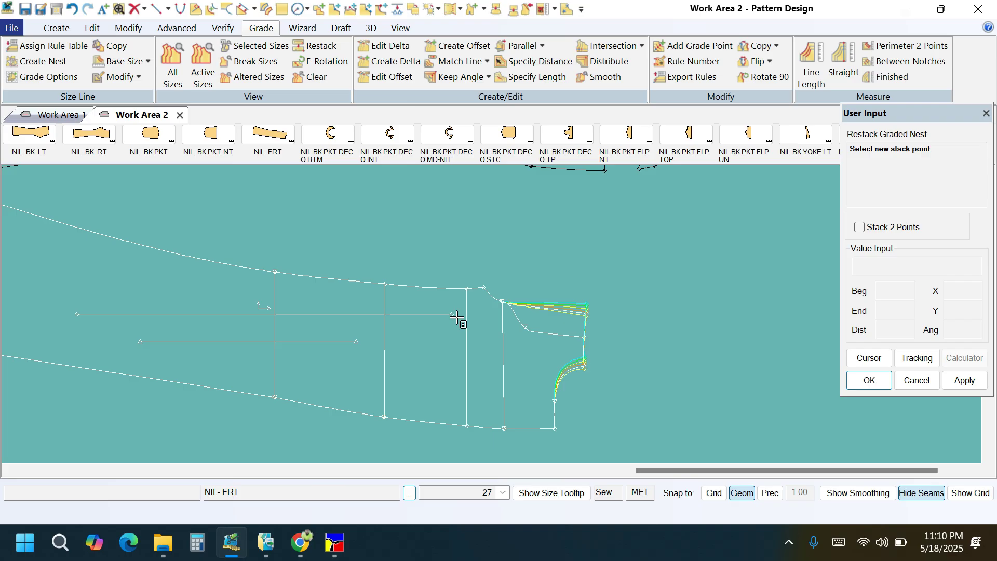
pyautogui.rightClick(494, 255)
pyautogui.click(502, 258)
# - Flip the Y rule of the lower waist point, where the pocket curve starts on NIL- FRT
pyautogui.scroll(1, 587, 384)
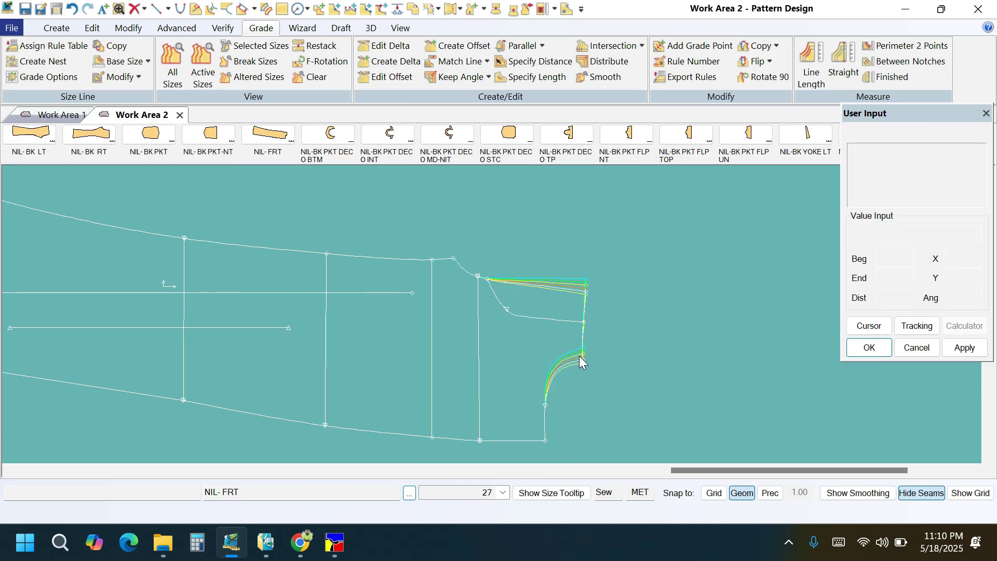
pyautogui.click(771, 62)
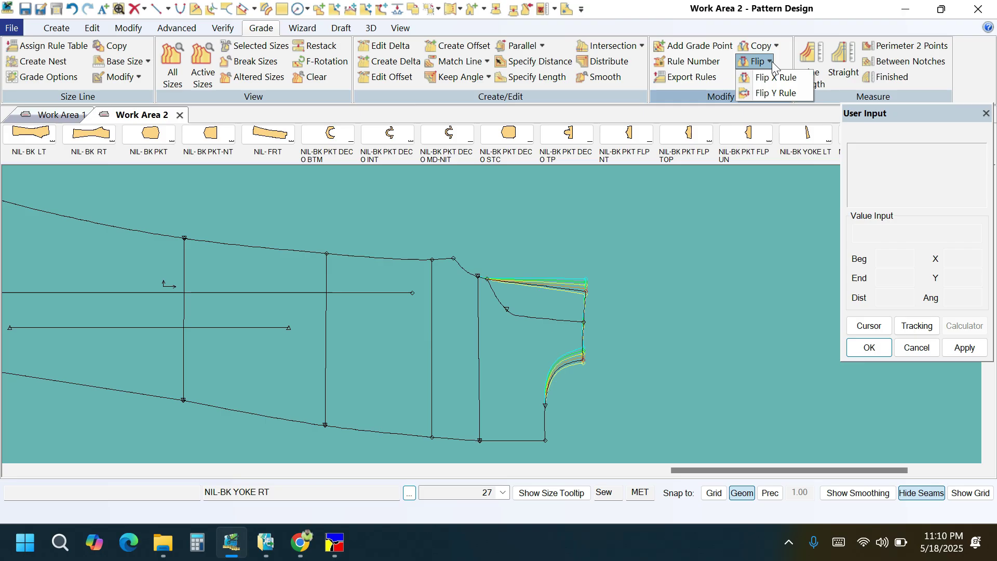
pyautogui.click(780, 96)
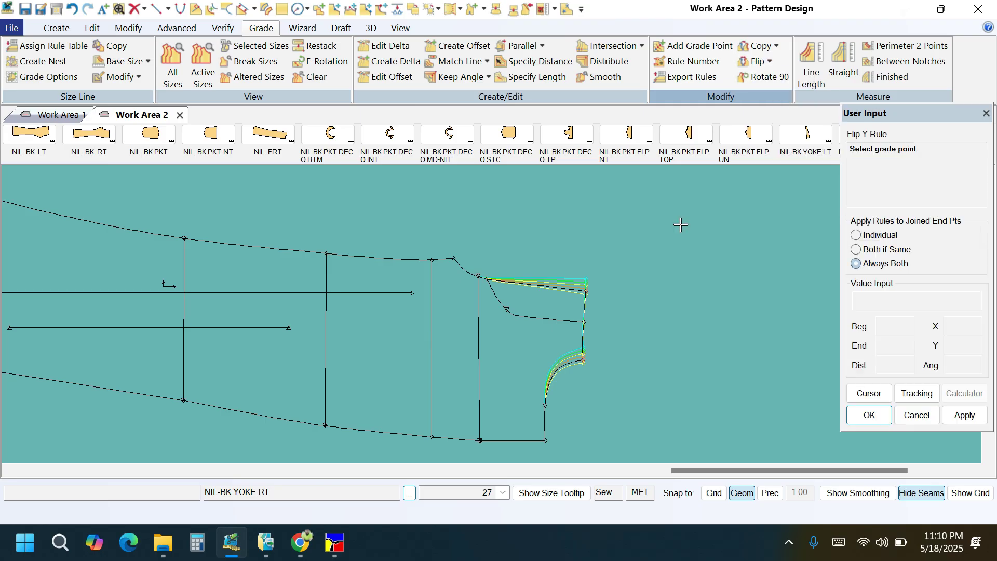
pyautogui.click(585, 362)
pyautogui.rightClick(663, 279)
pyautogui.click(662, 281)
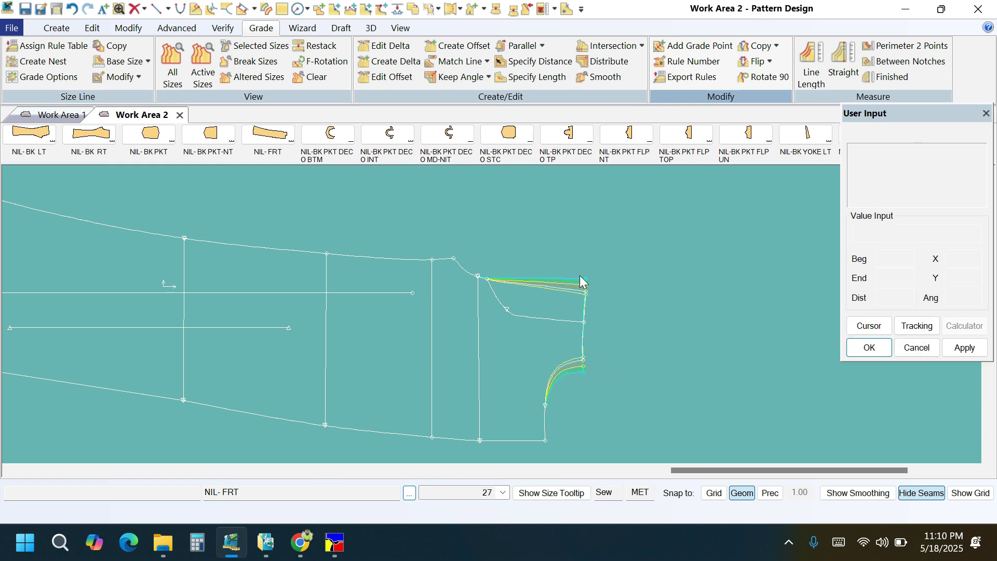
# - Measure the graded line length of the NIL- FRT waist line across all sizes and check the size differences
pyautogui.click(812, 57)
pyautogui.click(587, 307)
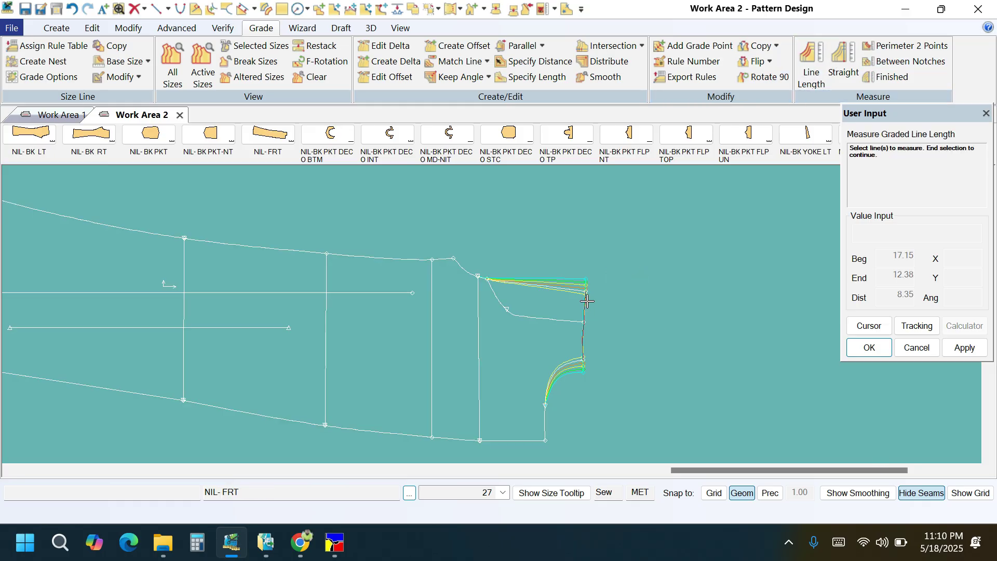
pyautogui.rightClick(648, 267)
pyautogui.click(647, 267)
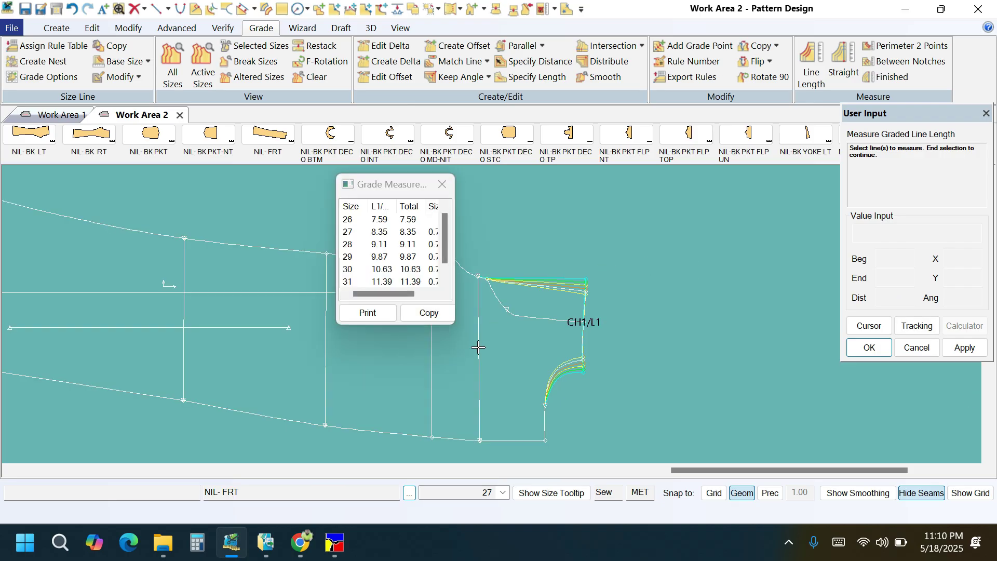
pyautogui.moveTo(455, 324); pyautogui.dragTo(496, 349)
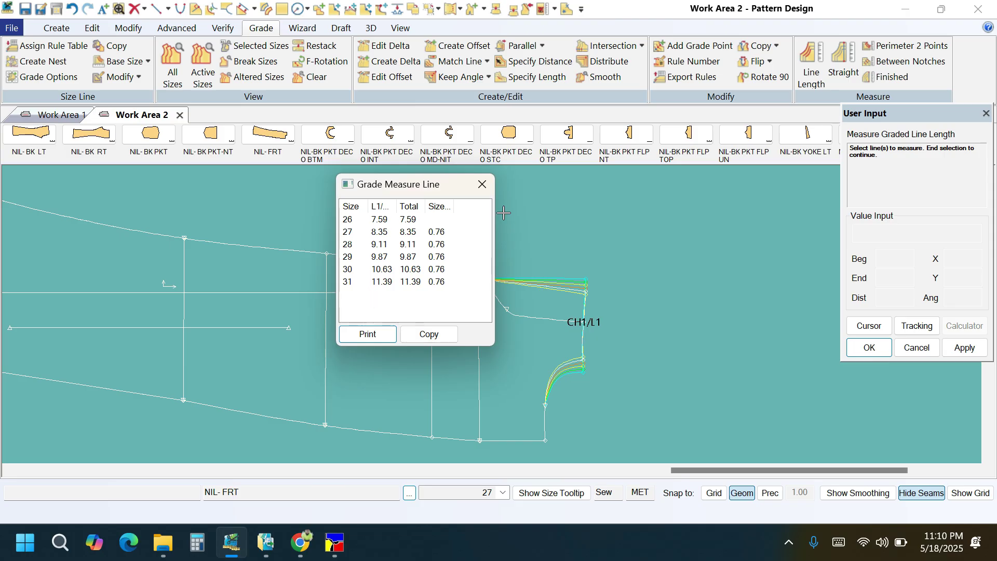
pyautogui.click(482, 183)
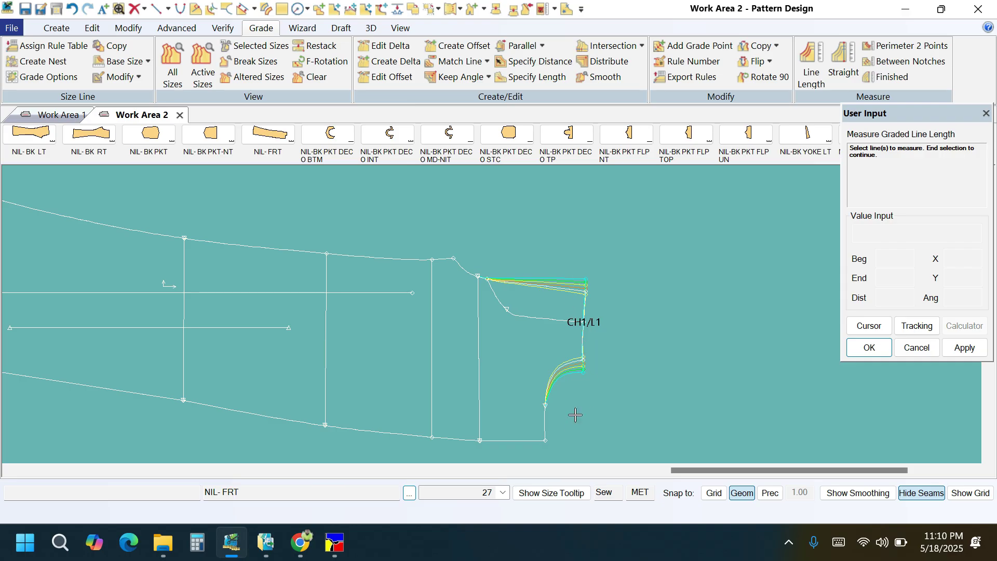
# - Copy the Y rule from the lower waist point, where the pocket curve starts on NIL- FRT, to the side-seam corner below that curve
pyautogui.click(776, 46)
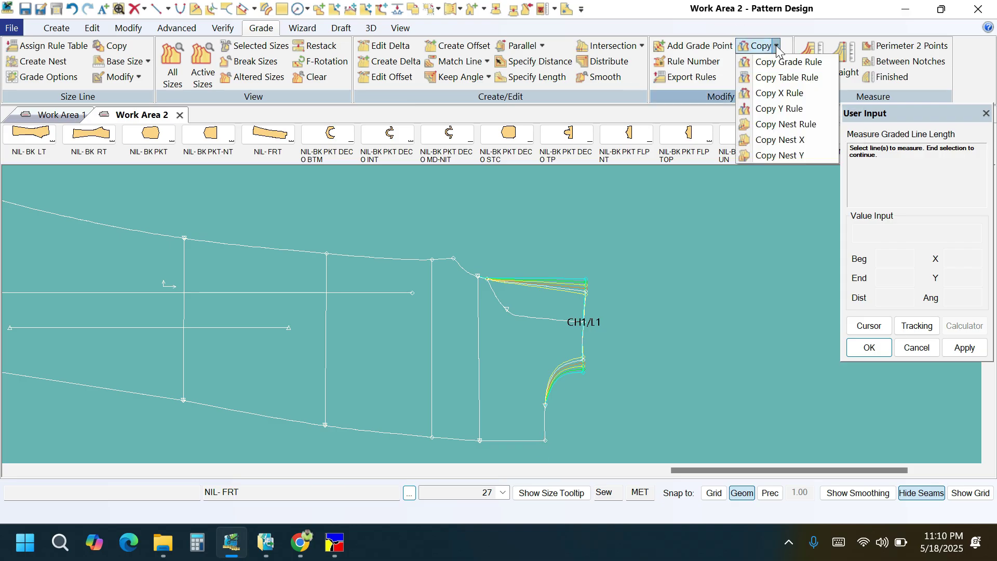
pyautogui.click(783, 110)
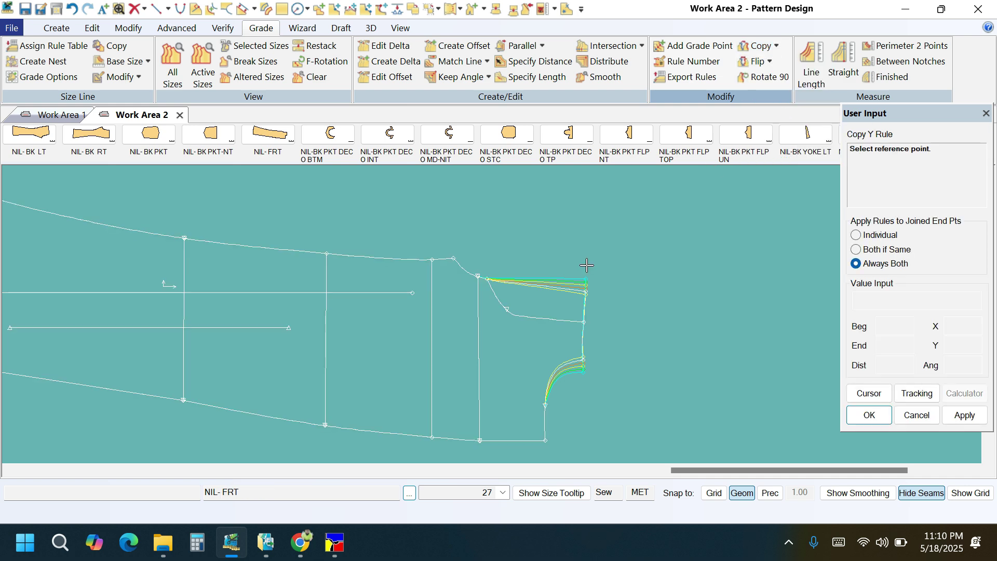
pyautogui.click(581, 360)
pyautogui.click(544, 441)
pyautogui.rightClick(692, 332)
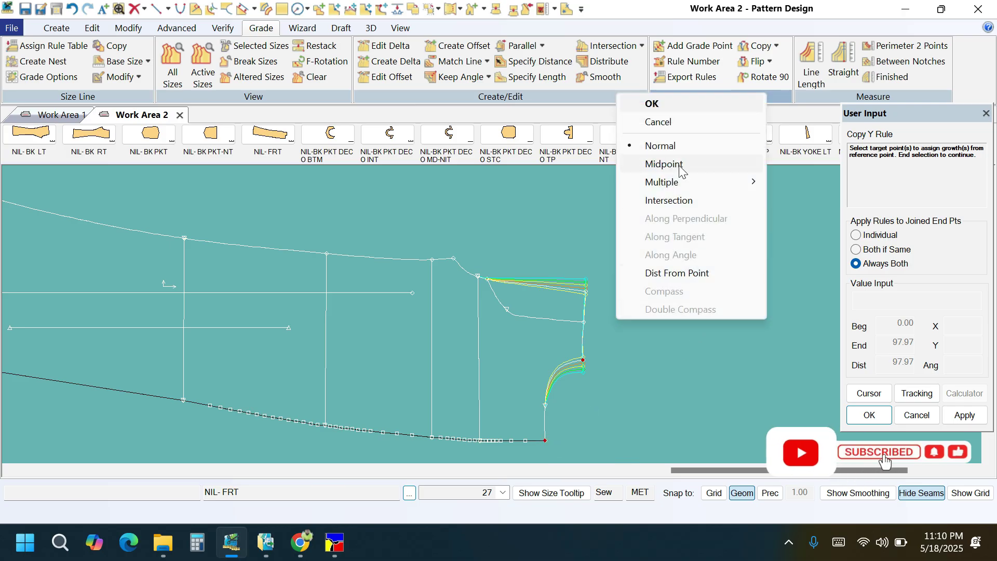
pyautogui.click(668, 103)
pyautogui.scroll(-4, 688, 281)
pyautogui.scroll(4, 488, 416)
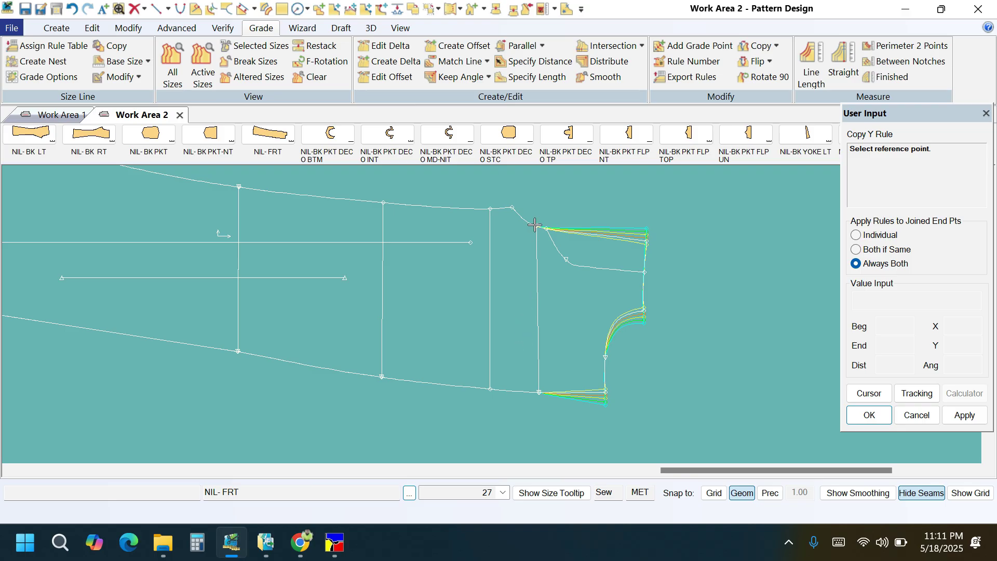
# - Copy the Y rule from the side-seam corner to the side-seam point beside the crosswise internal line nearest the waist
pyautogui.click(604, 393)
pyautogui.scroll(2, 543, 397)
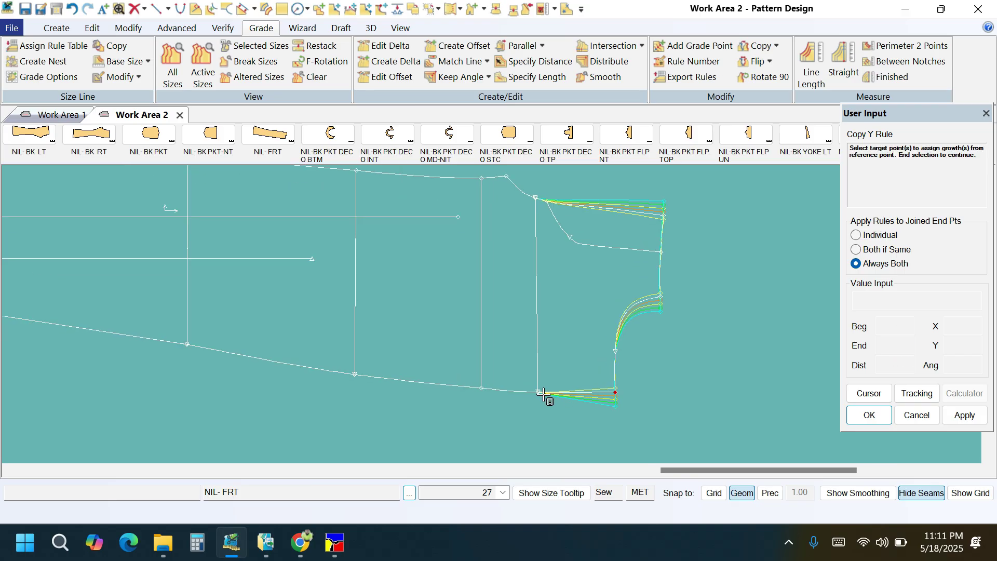
pyautogui.click(538, 393)
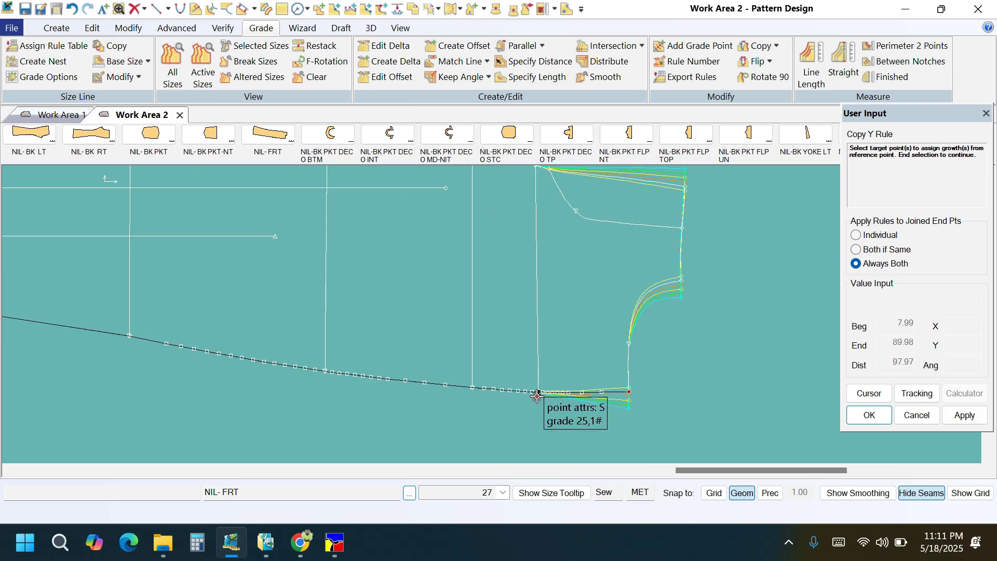
pyautogui.rightClick(574, 338)
pyautogui.click(565, 116)
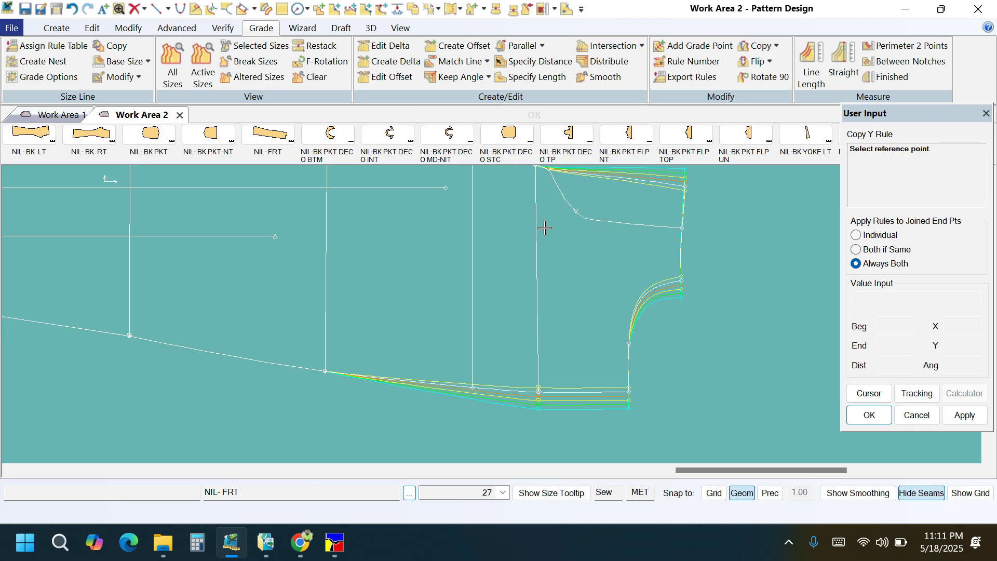
# - Copy the side-seam corner's Y rule to the coincident lower end of the crosswise internal line nearest the waist
pyautogui.click(626, 393)
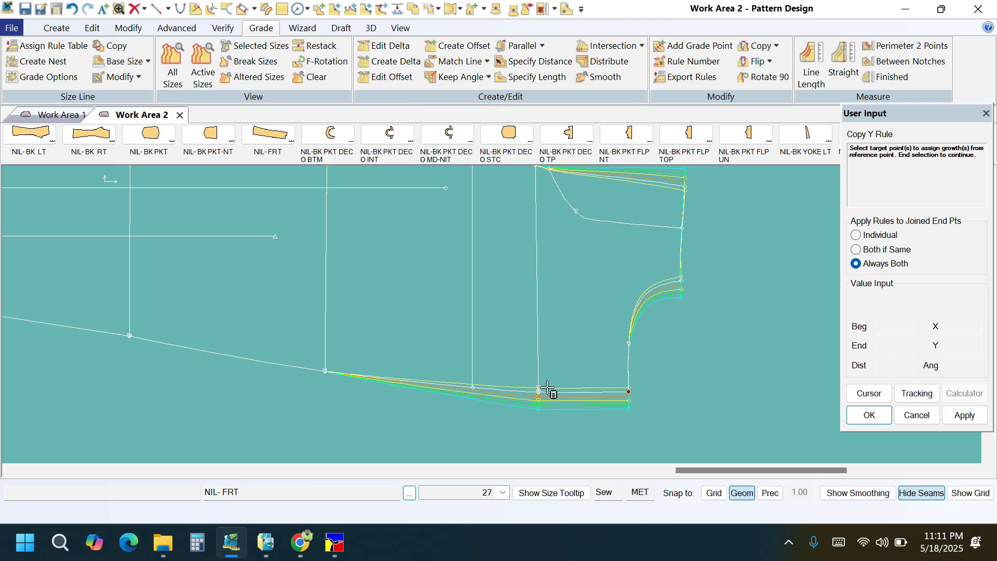
pyautogui.click(540, 391)
pyautogui.rightClick(570, 348)
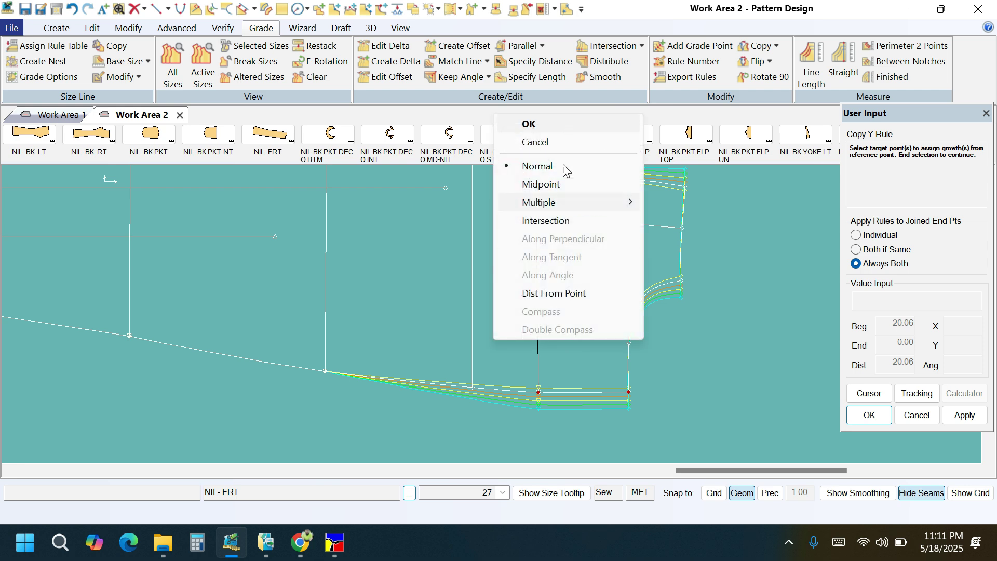
pyautogui.click(553, 121)
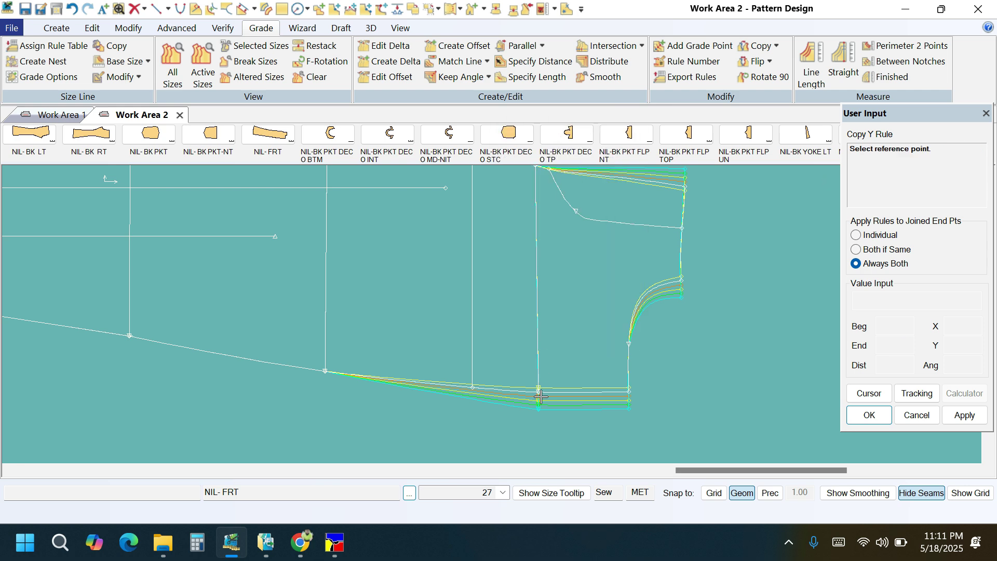
# - Copy the Y rule from the upper waist corner to the upper end of the crosswise internal line nearest the waist
pyautogui.scroll(-1, 548, 445)
pyautogui.scroll(3, 549, 196)
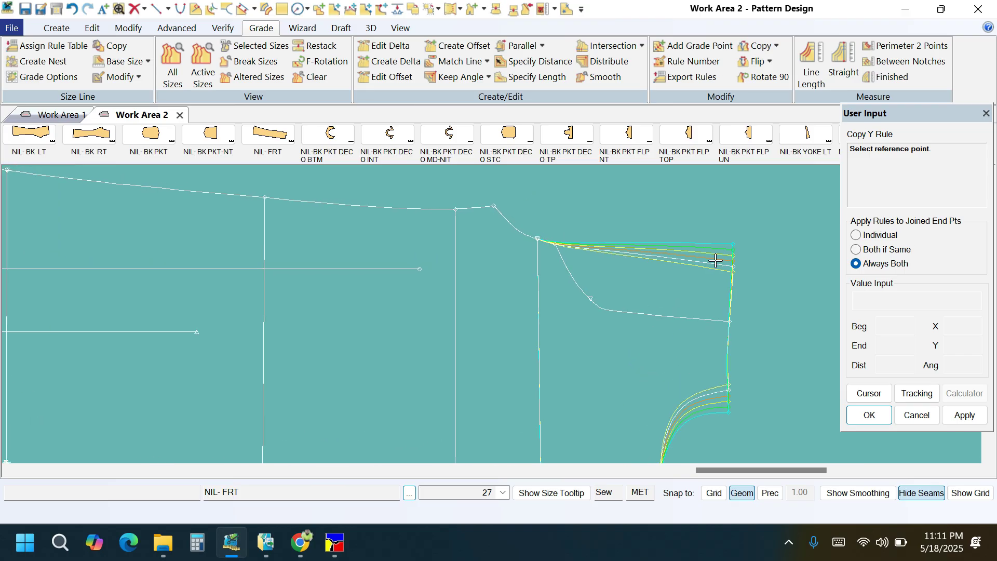
pyautogui.click(734, 266)
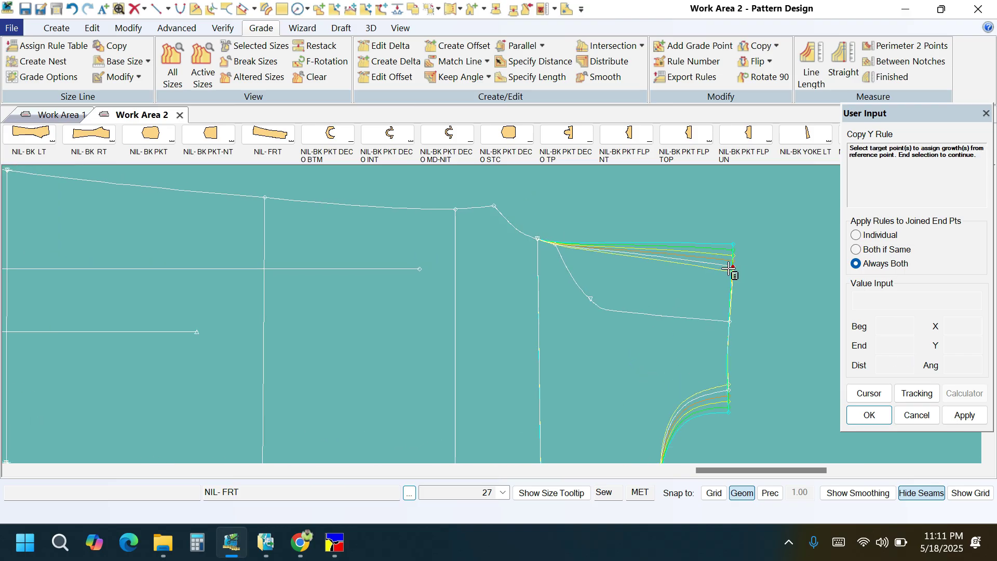
pyautogui.scroll(1, 535, 241)
pyautogui.scroll(1, 536, 239)
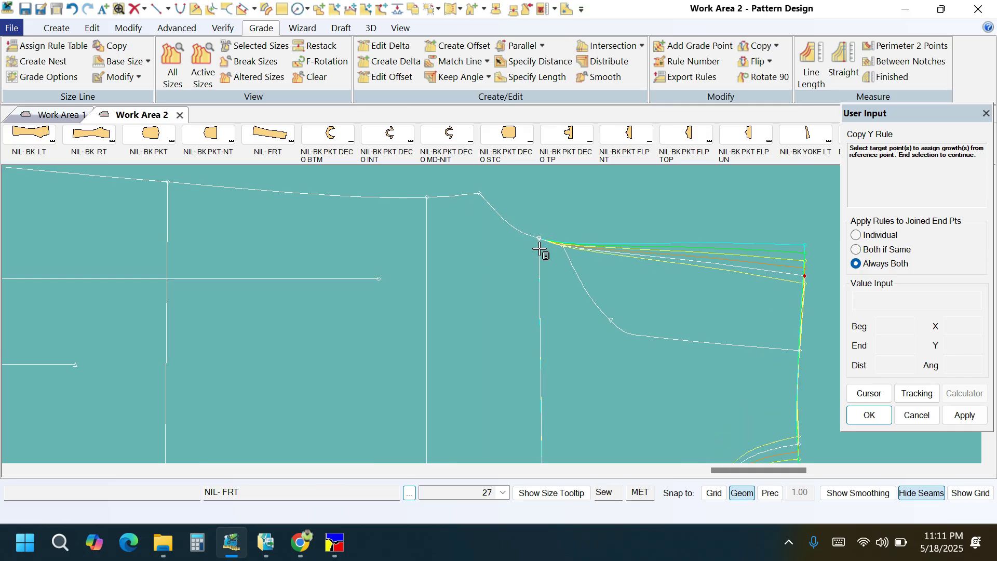
pyautogui.rightClick(604, 219)
pyautogui.click(605, 223)
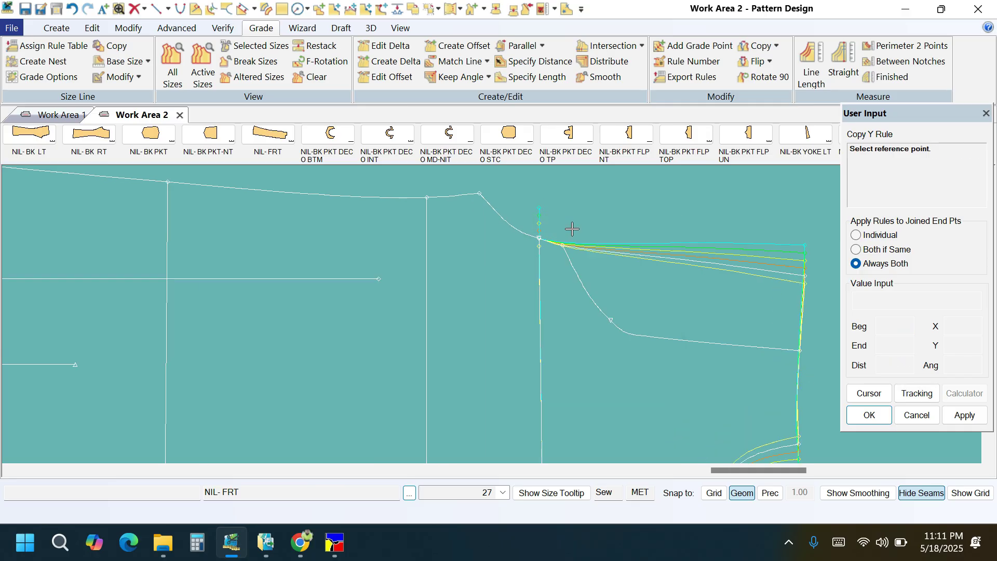
# - Copy the Y rule from the upper end of that crosswise internal line to the coincident point on the front rise curve
pyautogui.click(540, 238)
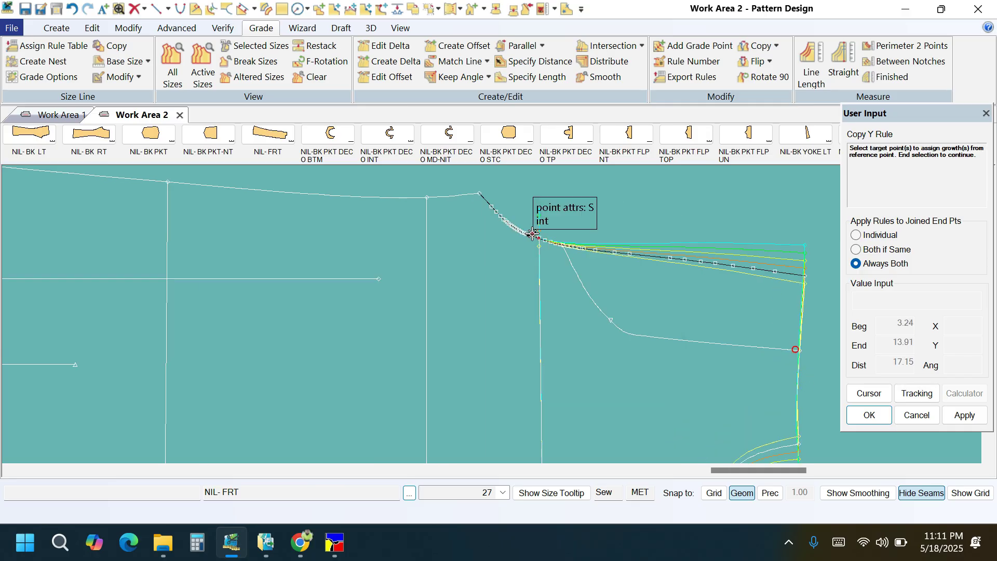
pyautogui.rightClick(619, 236)
pyautogui.click(618, 235)
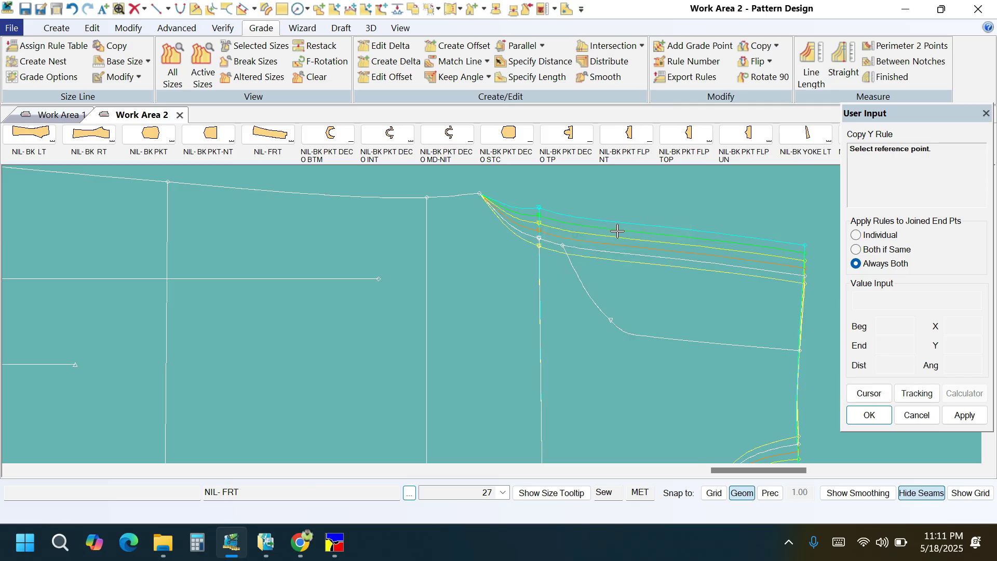
pyautogui.rightClick(624, 222)
pyautogui.click(624, 225)
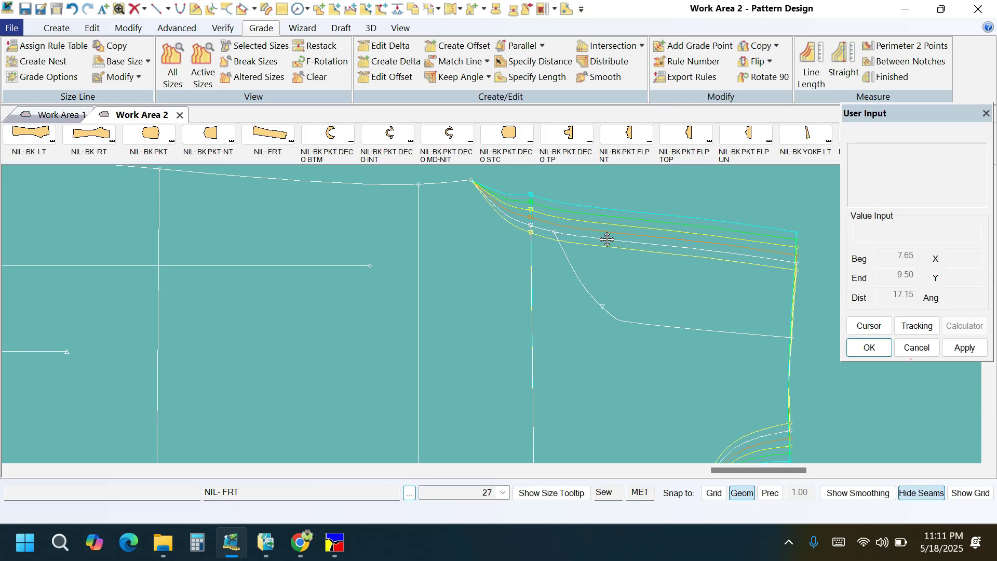
pyautogui.scroll(-2, 554, 224)
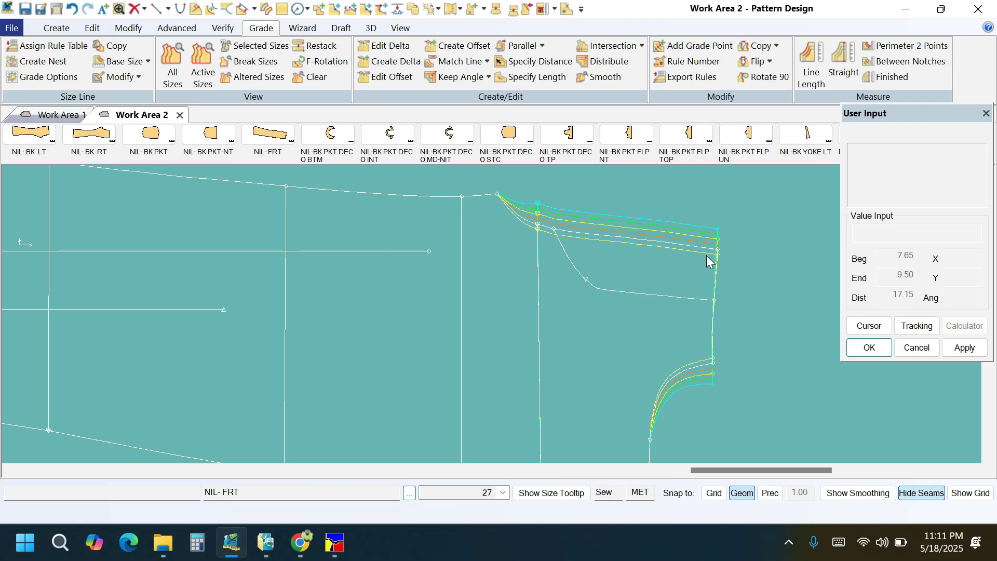
pyautogui.scroll(-3, 558, 283)
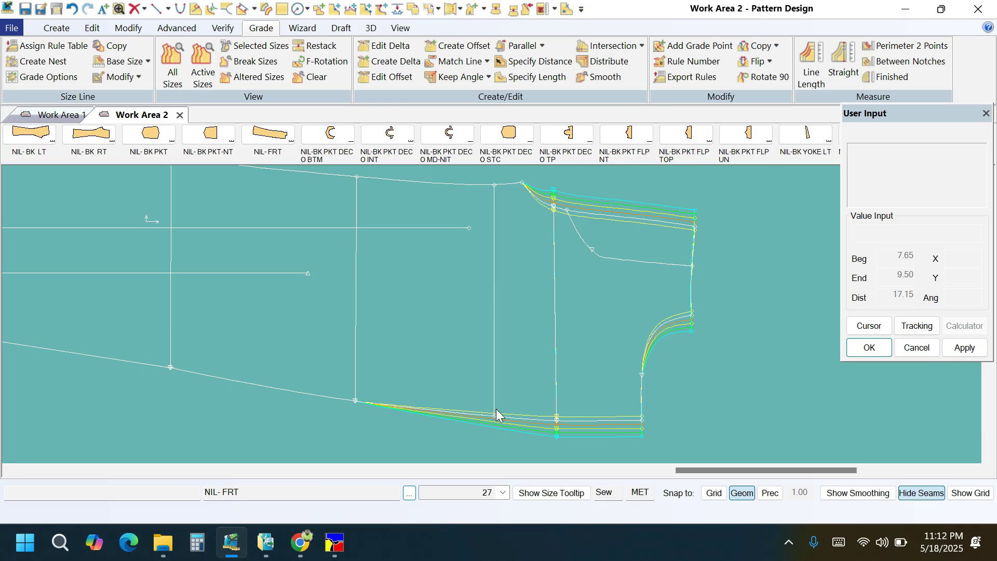
pyautogui.scroll(-1, 514, 435)
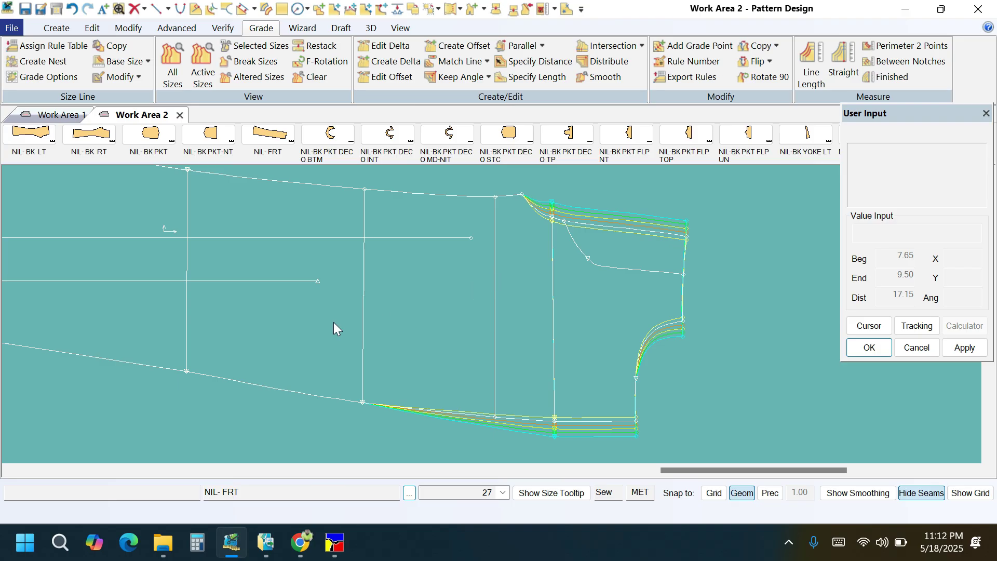
pyautogui.moveTo(332, 320); pyautogui.dragTo(500, 369, button='middle')
pyautogui.scroll(-2, 494, 352)
pyautogui.scroll(-1, 496, 354)
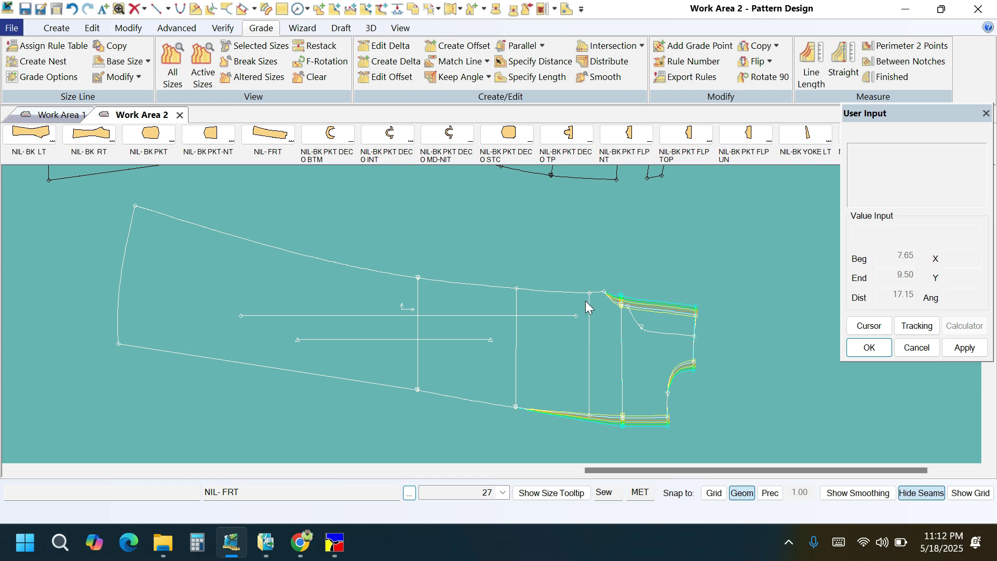
# - Set Delta Y to 1.5/4 for all size breaks at the side-seam end of the crosswise line nearest the crotch point on NIL- FRT
pyautogui.click(387, 46)
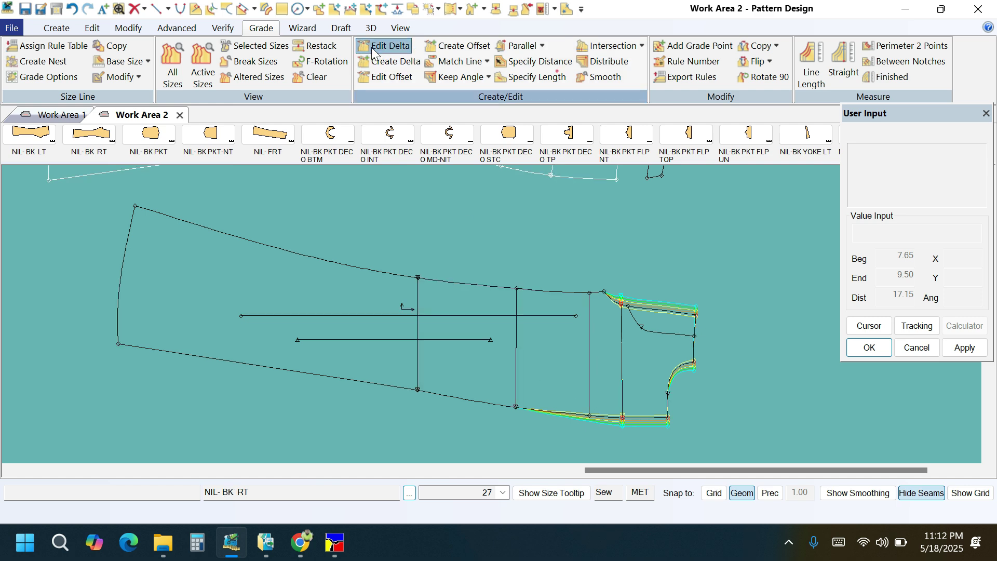
pyautogui.scroll(1, 592, 415)
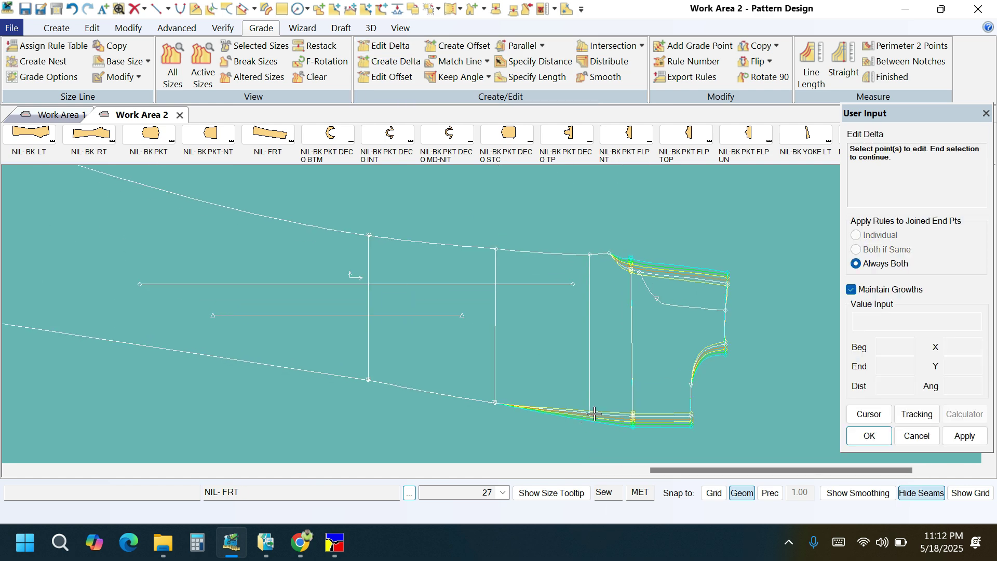
pyautogui.click(590, 411)
pyautogui.rightClick(605, 336)
pyautogui.click(606, 338)
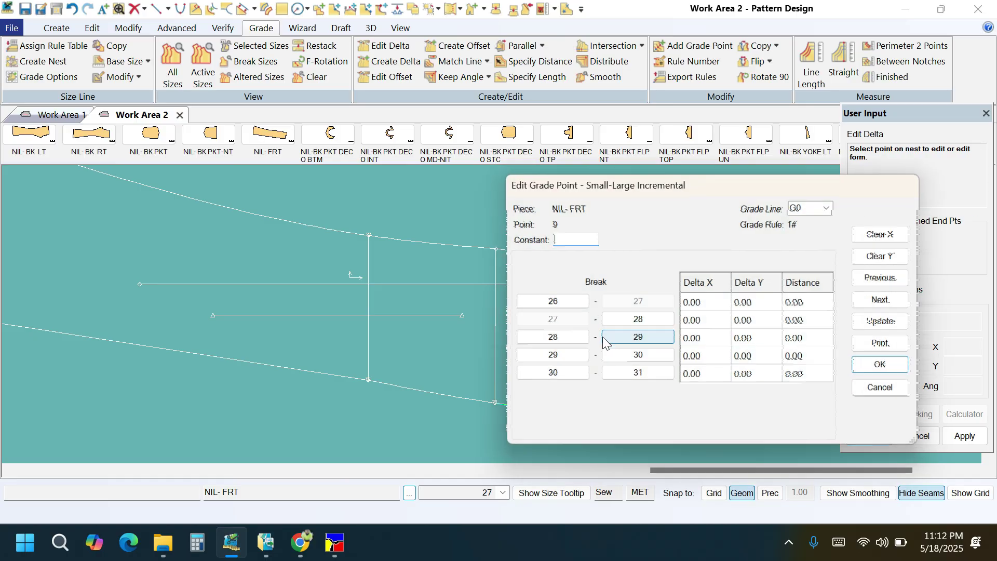
pyautogui.click(879, 257)
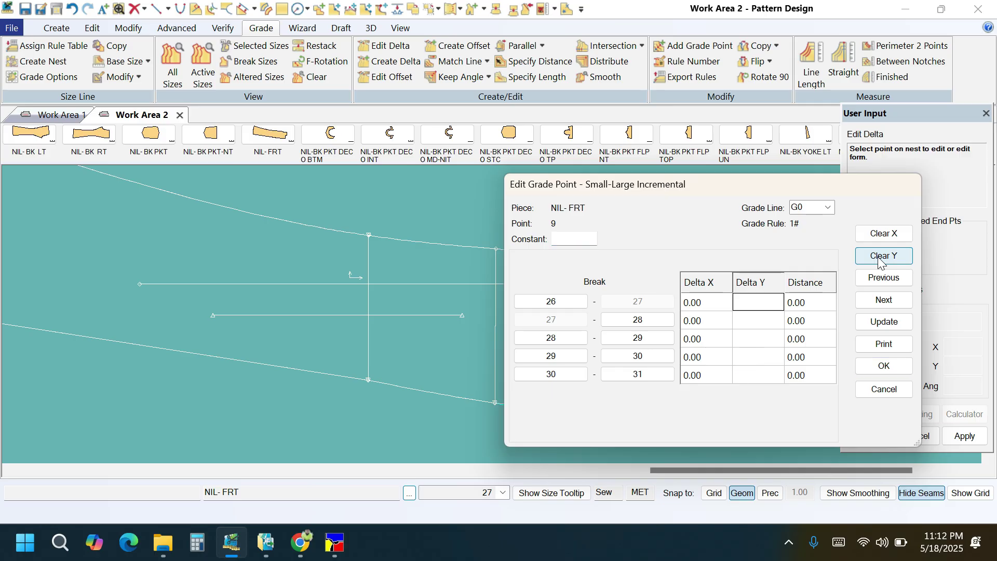
pyautogui.write('1.5/4')
pyautogui.click(884, 321)
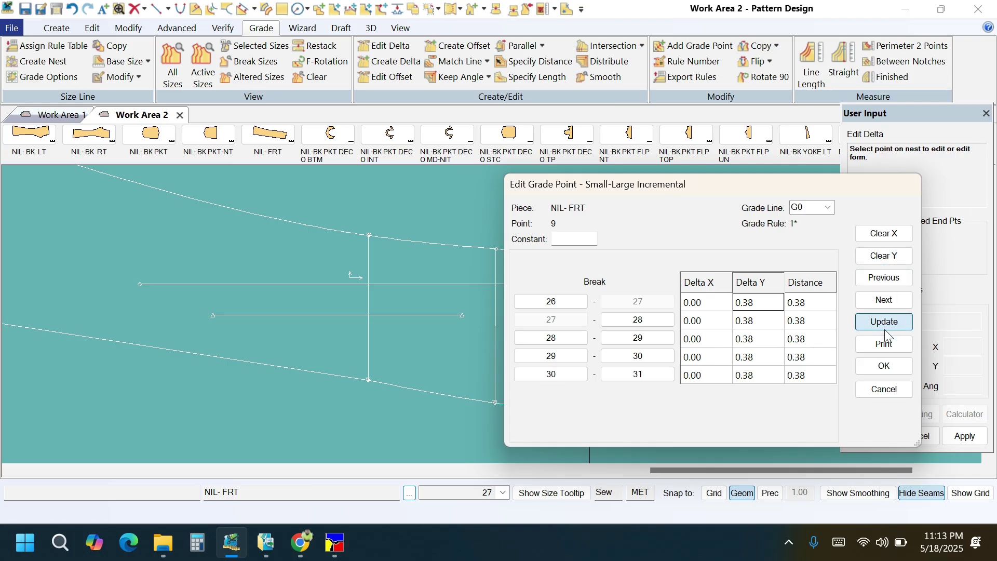
pyautogui.click(887, 372)
pyautogui.rightClick(618, 297)
pyautogui.click(616, 300)
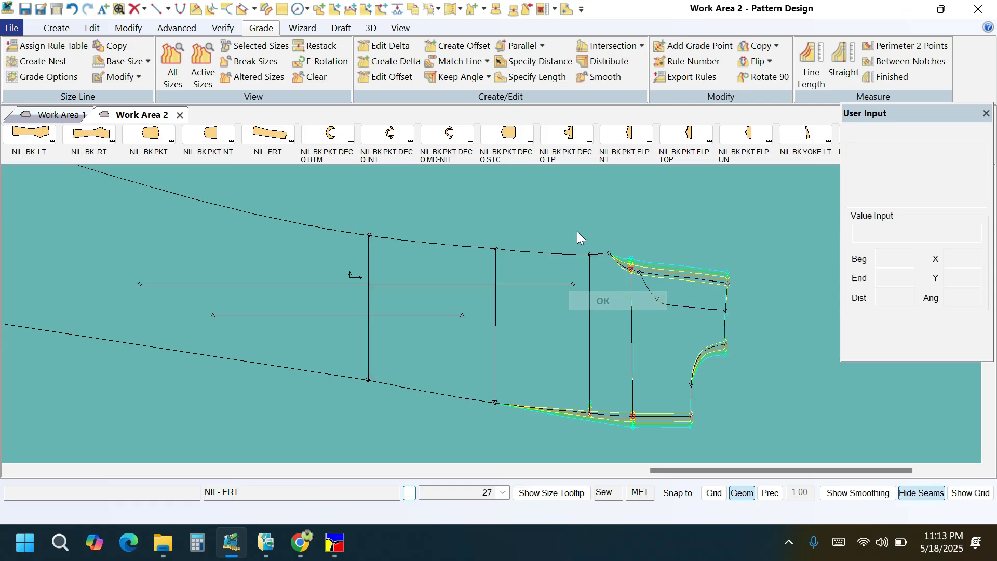
# - Copy the Y rule from the side-seam end of the crosswise line near the crotch to its upper end and the crotch point
pyautogui.click(387, 45)
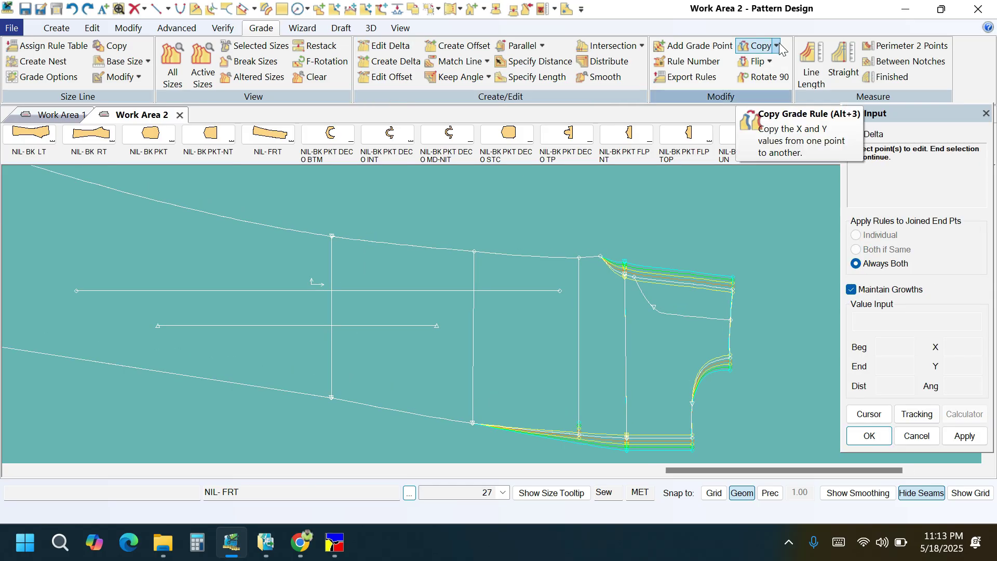
pyautogui.click(777, 46)
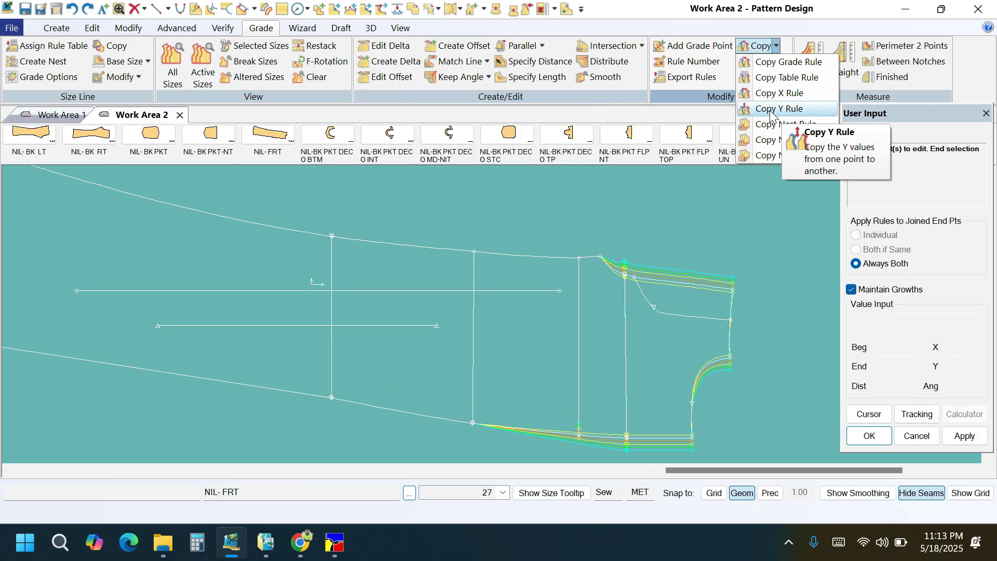
pyautogui.click(771, 110)
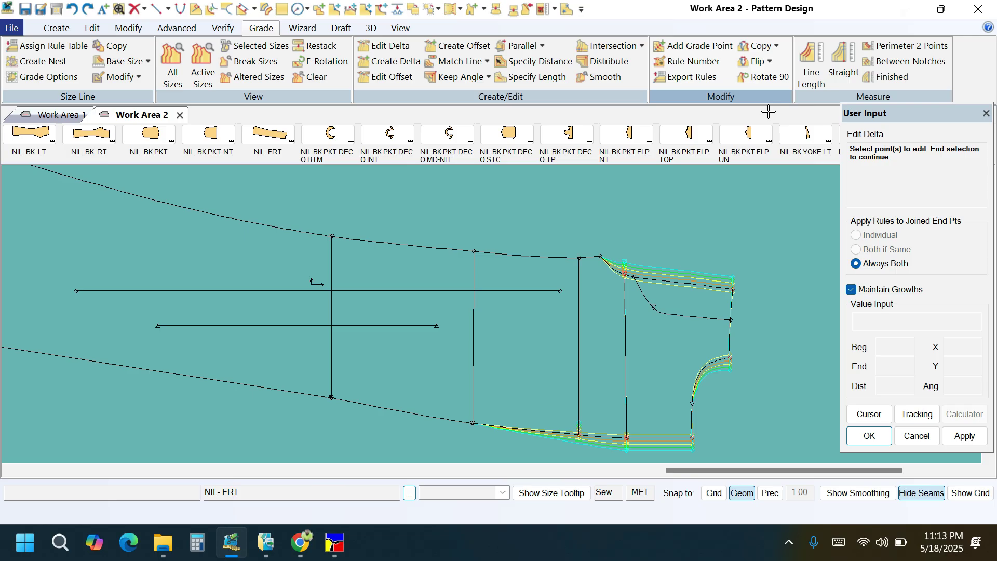
pyautogui.click(580, 434)
pyautogui.scroll(1, 598, 262)
pyautogui.click(578, 257)
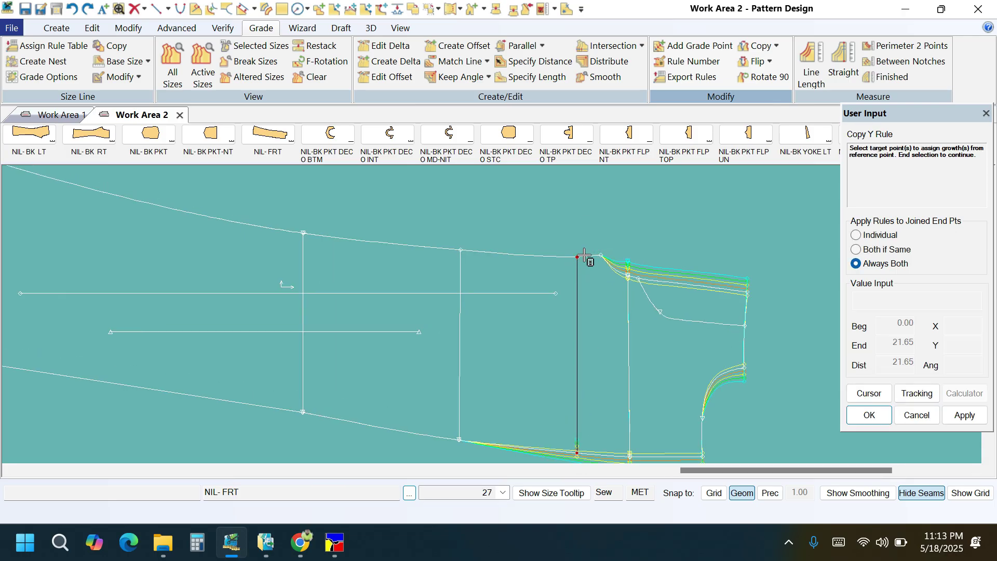
pyautogui.click(601, 255)
pyautogui.rightClick(701, 244)
pyautogui.click(700, 244)
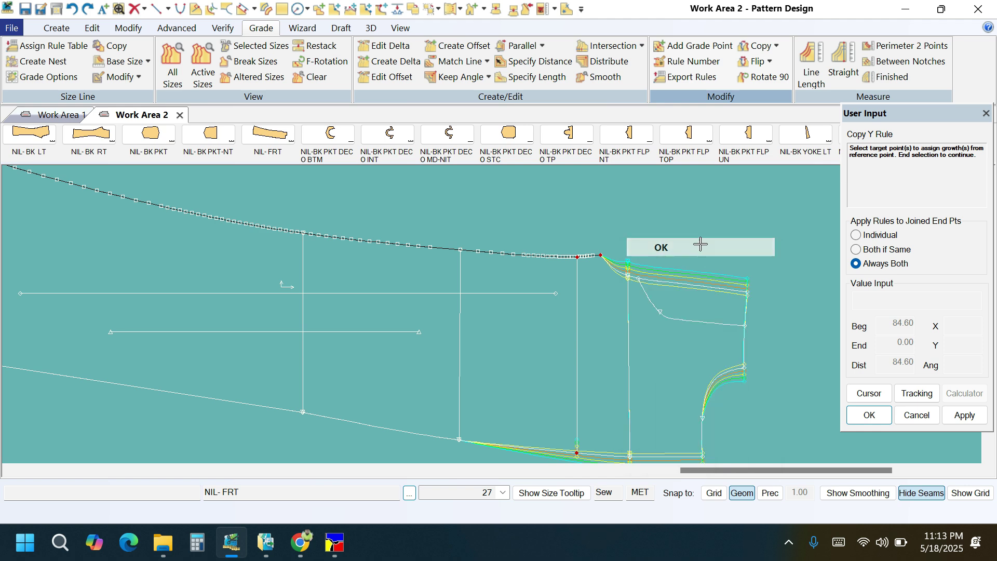
# - Flip the Y rule at the side-seam end of the crosswise line near the crotch on NIL- FRT
pyautogui.click(771, 62)
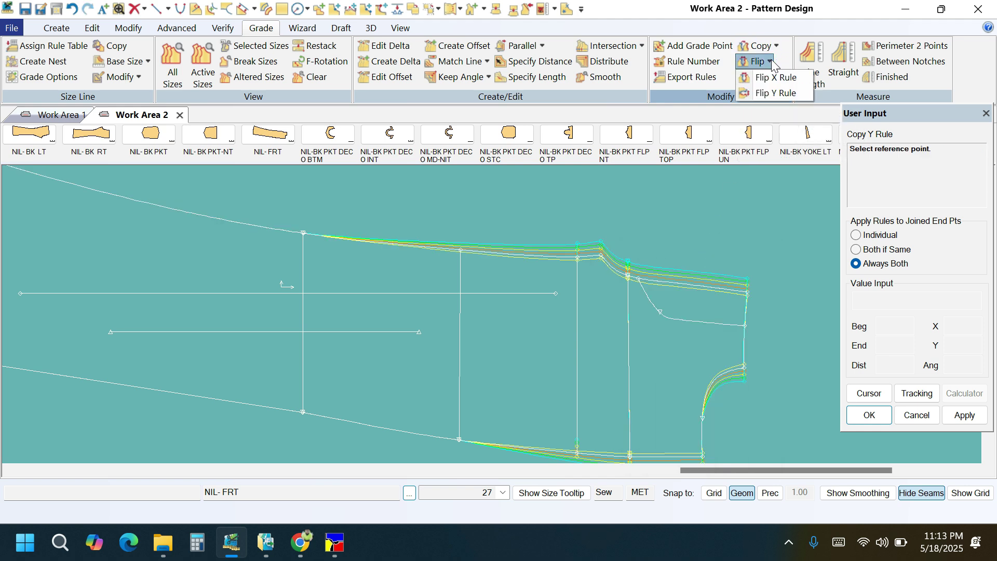
pyautogui.click(773, 92)
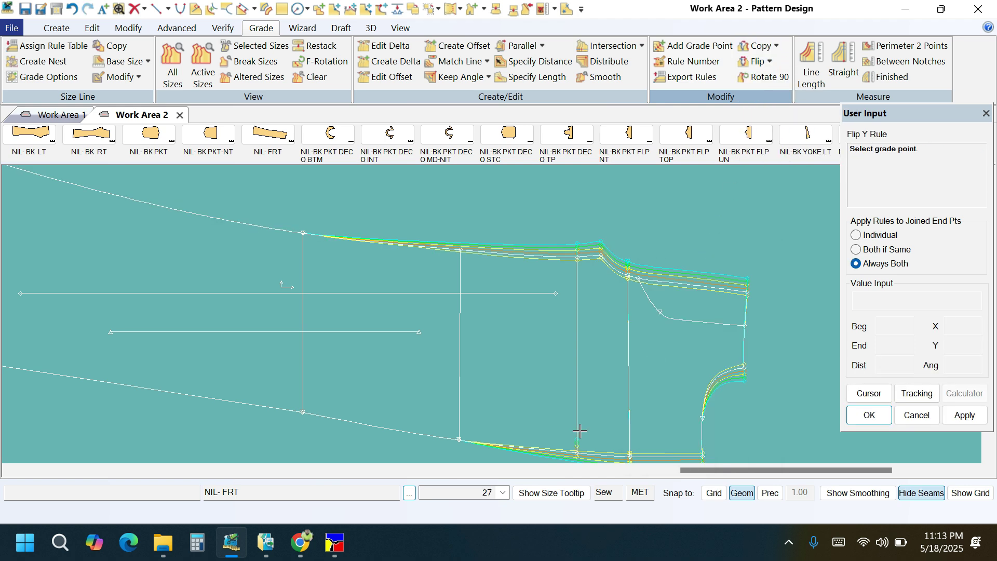
pyautogui.scroll(-1, 580, 436)
pyautogui.rightClick(605, 321)
pyautogui.click(598, 325)
pyautogui.scroll(-2, 580, 411)
pyautogui.scroll(-1, 676, 358)
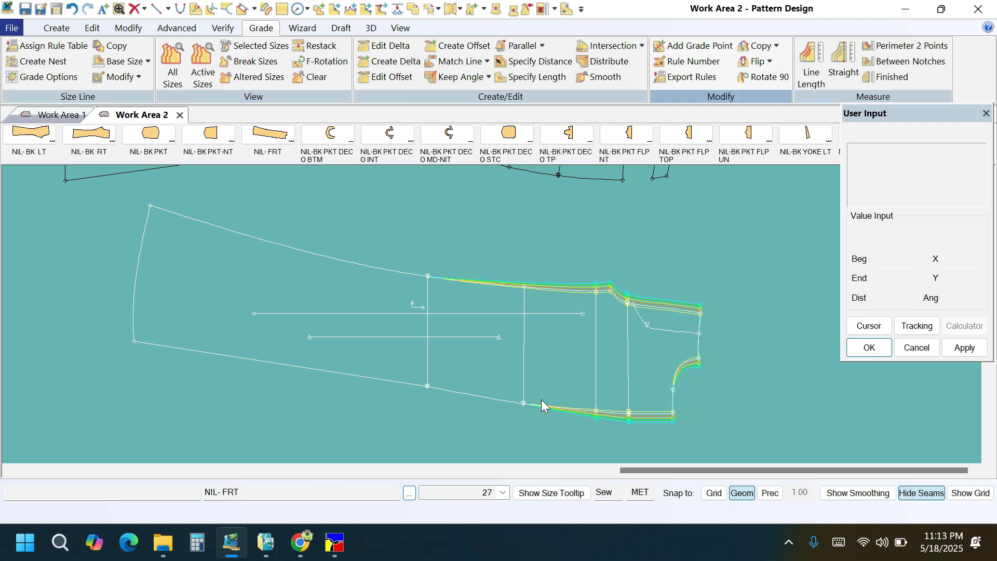
# - Copy the Y rule from the side-seam end of the crotch-level crosswise line to the side-seam point at the next crosswise line toward the hem
pyautogui.press('y')
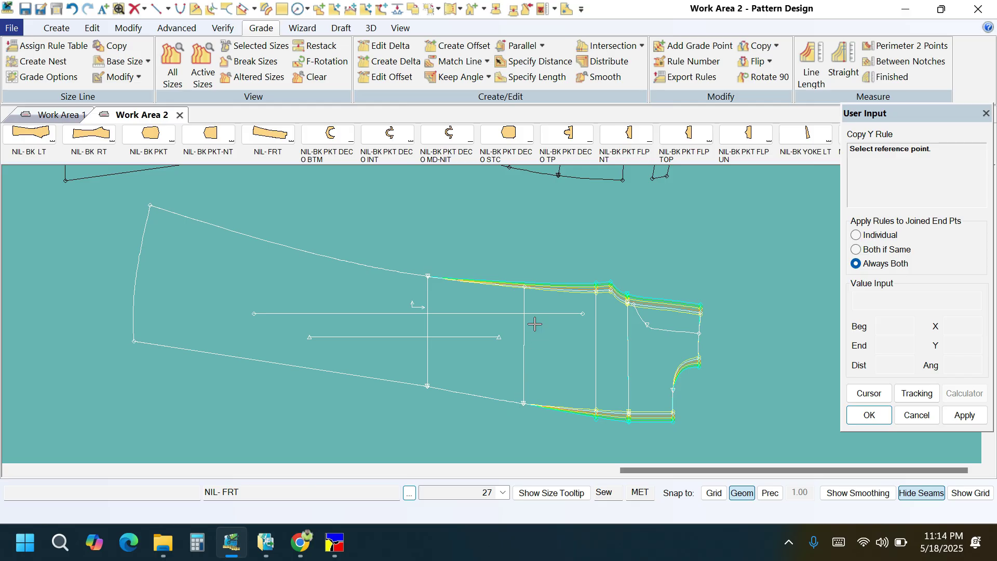
pyautogui.click(776, 46)
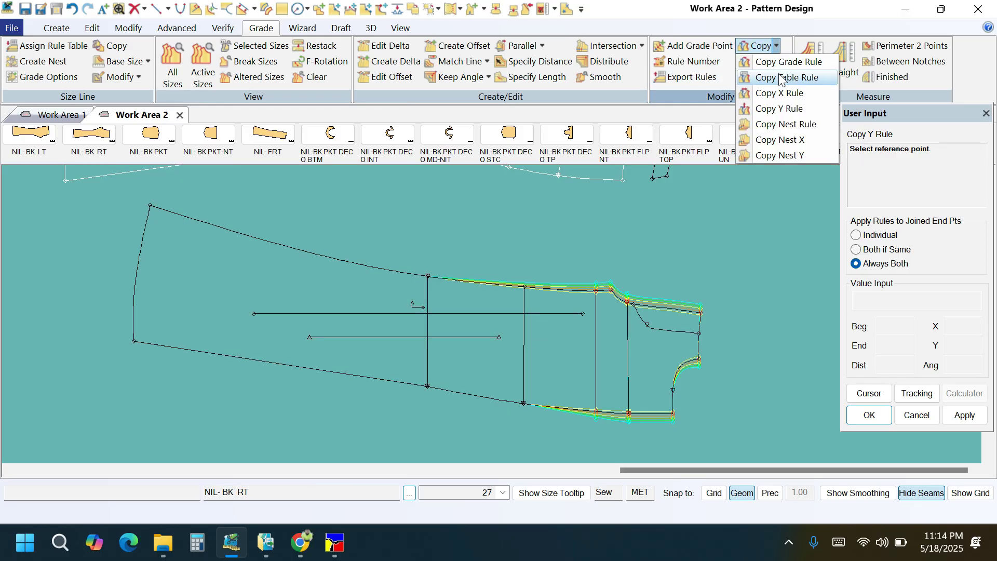
pyautogui.click(779, 108)
pyautogui.click(598, 404)
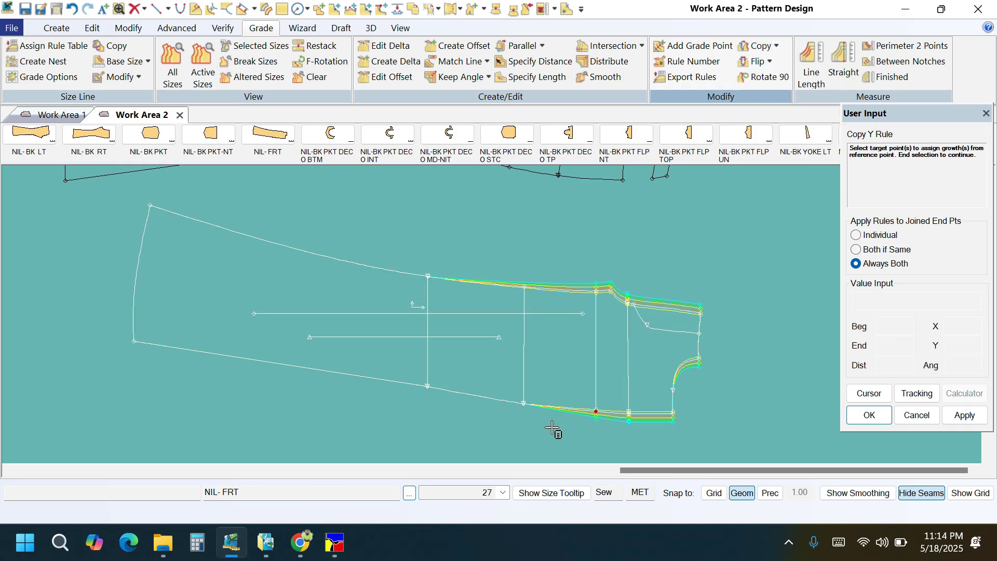
pyautogui.click(523, 408)
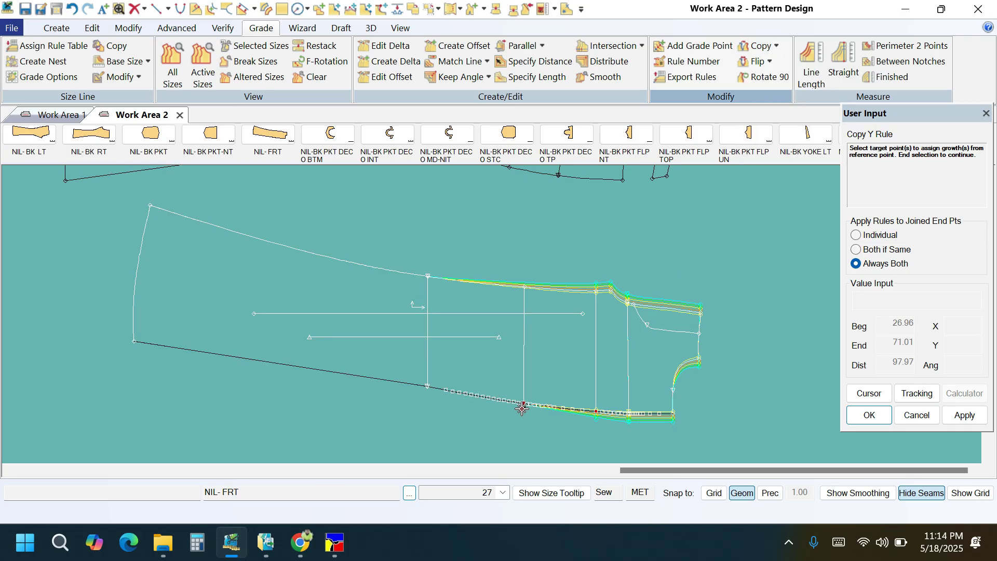
pyautogui.rightClick(674, 260)
pyautogui.click(675, 259)
# - Copy the Y rule from the side-seam point at the middle crosswise line to that line's coincident lower endpoint
pyautogui.scroll(3, 582, 349)
pyautogui.click(525, 398)
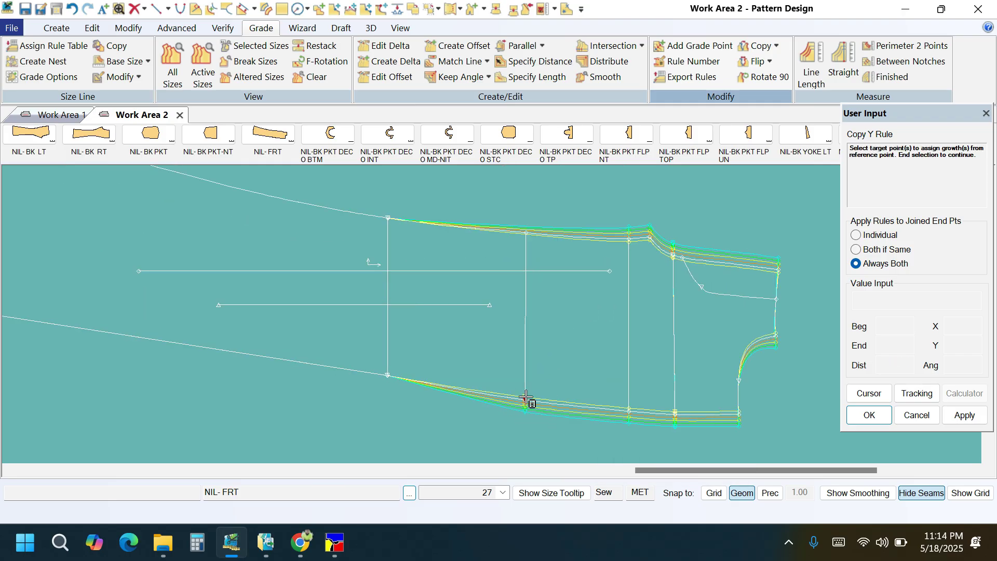
pyautogui.click(525, 399)
pyautogui.rightClick(573, 322)
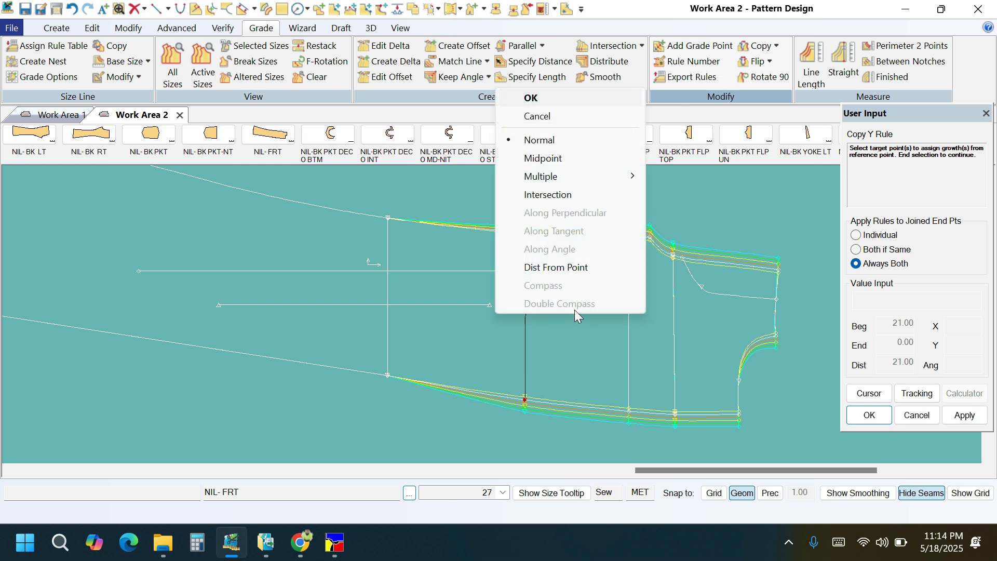
pyautogui.click(569, 94)
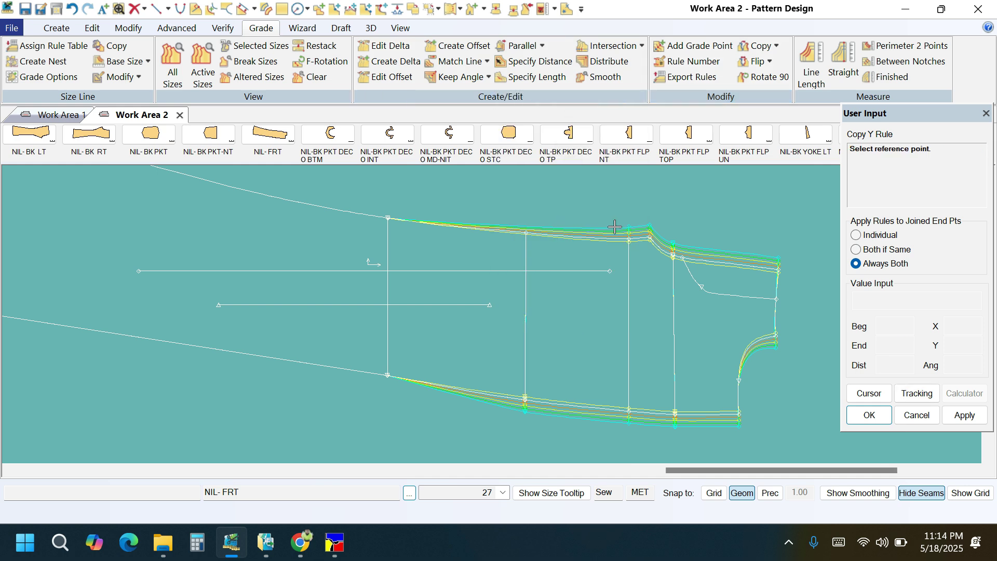
# - Copy the Y rule from the crotch point to the upper end of the middle crosswise line on NIL- FRT
pyautogui.scroll(1, 612, 226)
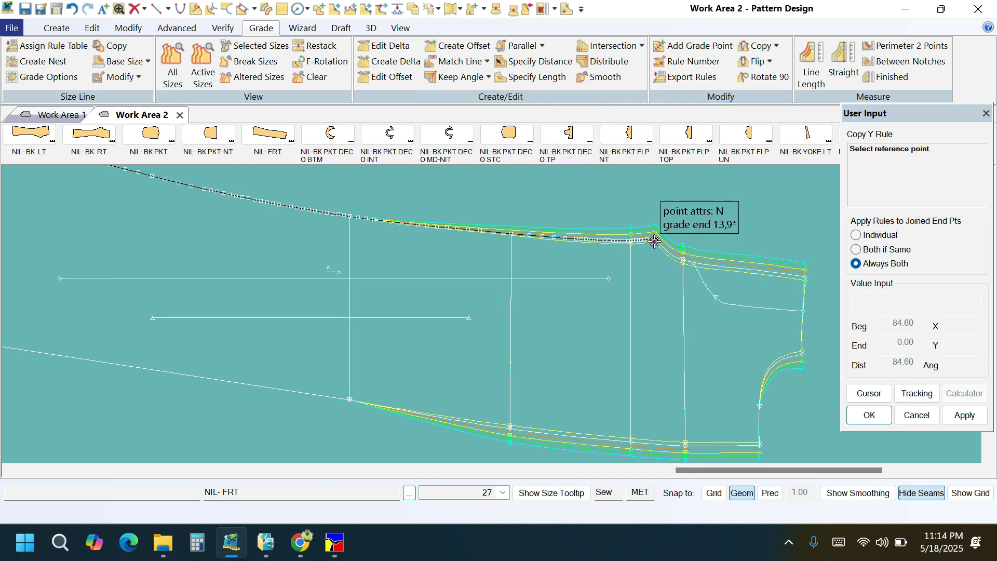
pyautogui.click(655, 239)
pyautogui.rightClick(572, 211)
pyautogui.click(572, 211)
pyautogui.scroll(-1, 619, 235)
pyautogui.scroll(-1, 621, 238)
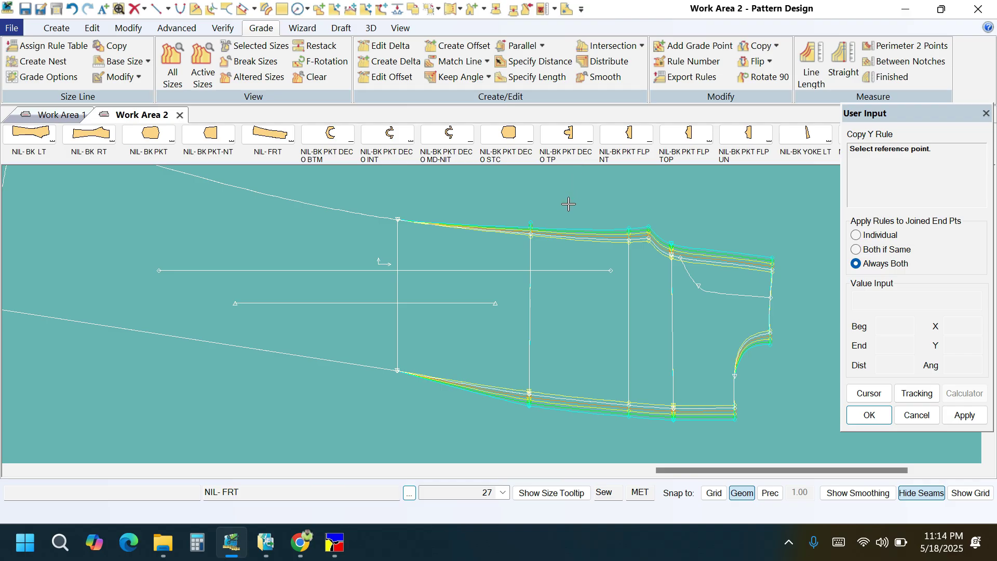
# - Copy the Y rule between the coincident points where the middle crosswise line's upper end meets the inseam
pyautogui.click(531, 234)
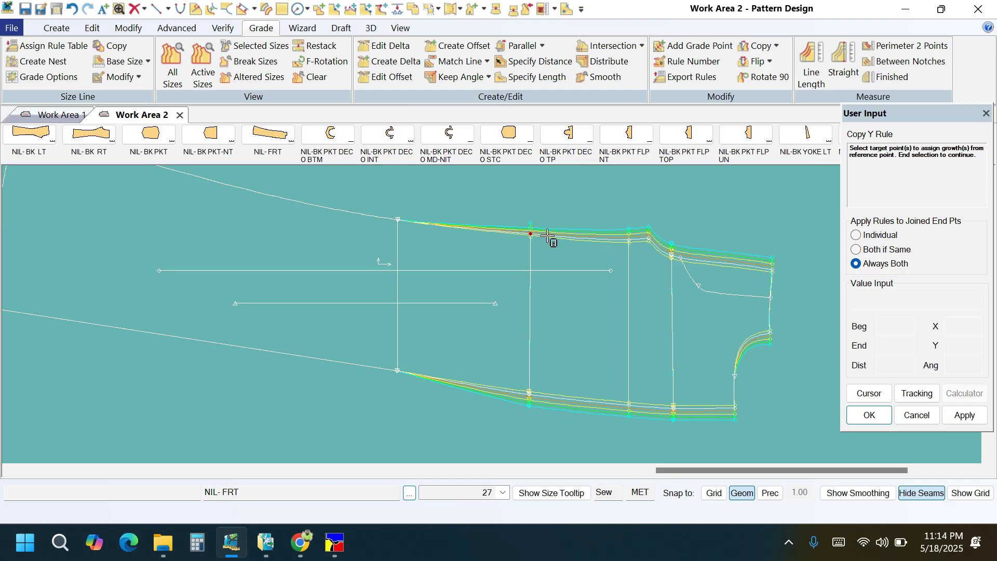
pyautogui.rightClick(604, 217)
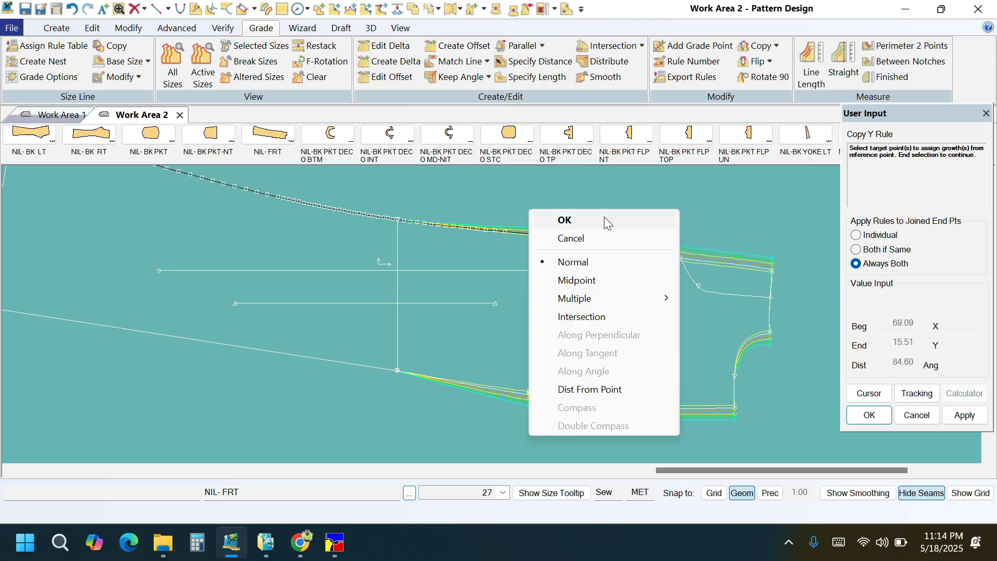
pyautogui.click(603, 217)
pyautogui.scroll(-2, 673, 354)
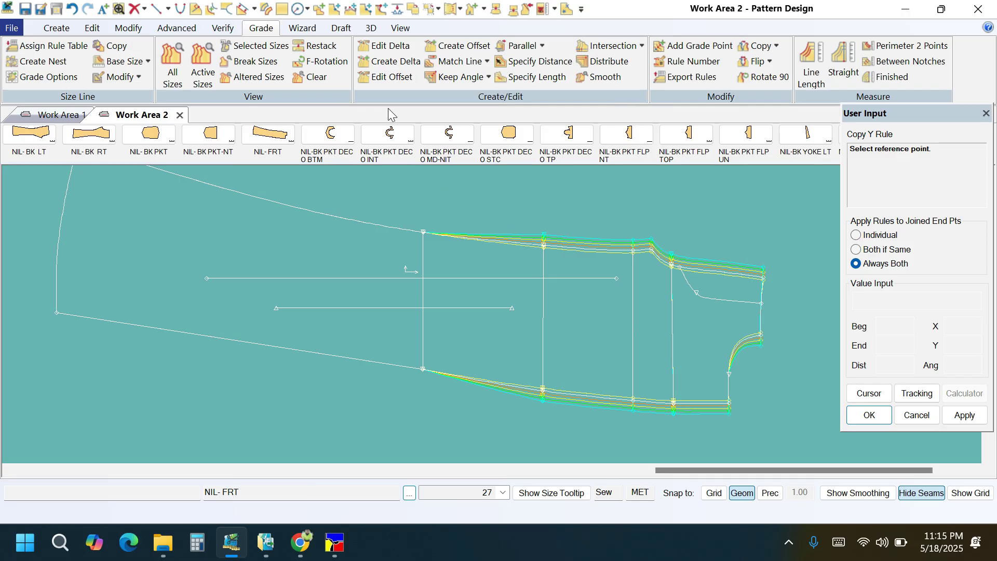
# - Set Delta Y to 1/4 for all size breaks at the inseam end of the crosswise line nearest the hem
pyautogui.click(383, 52)
pyautogui.scroll(2, 415, 218)
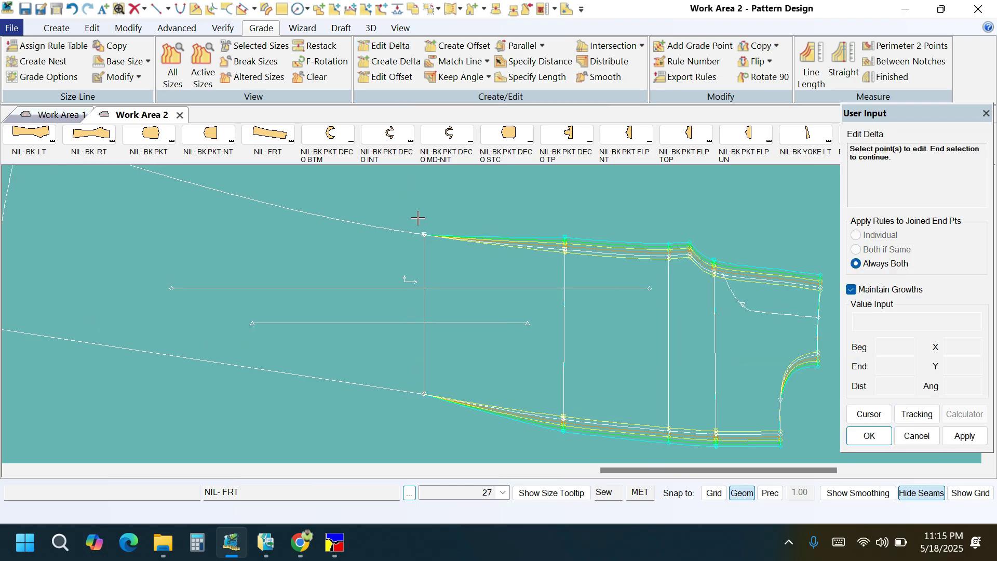
pyautogui.click(431, 235)
pyautogui.click(427, 237)
pyautogui.rightClick(542, 208)
pyautogui.click(514, 210)
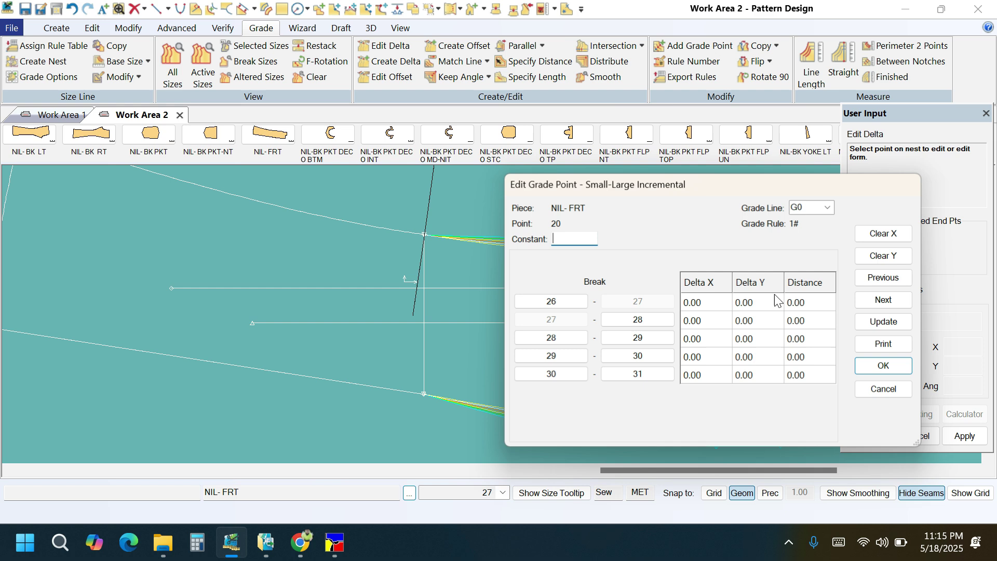
pyautogui.click(891, 260)
pyautogui.write('1')
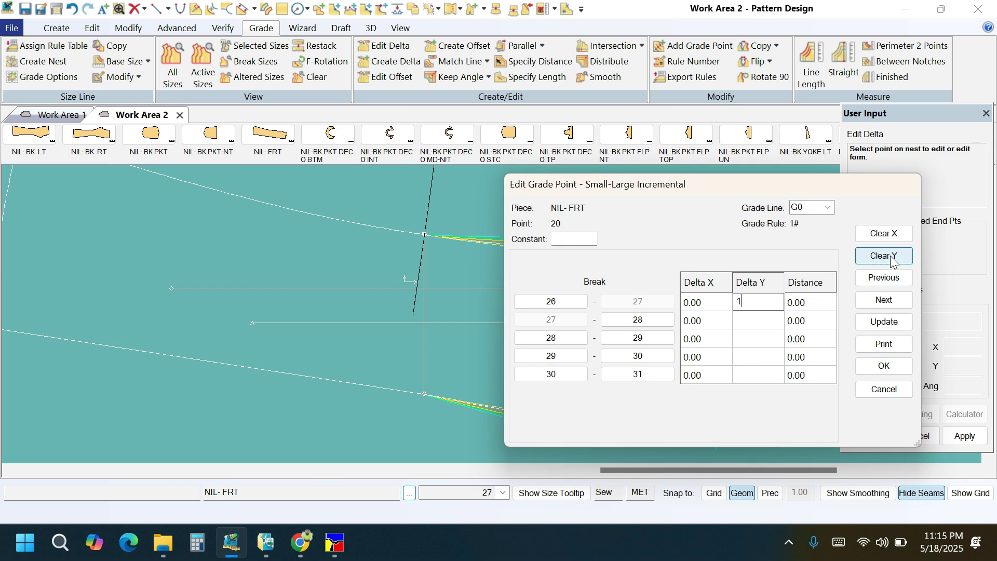
pyautogui.write('/4')
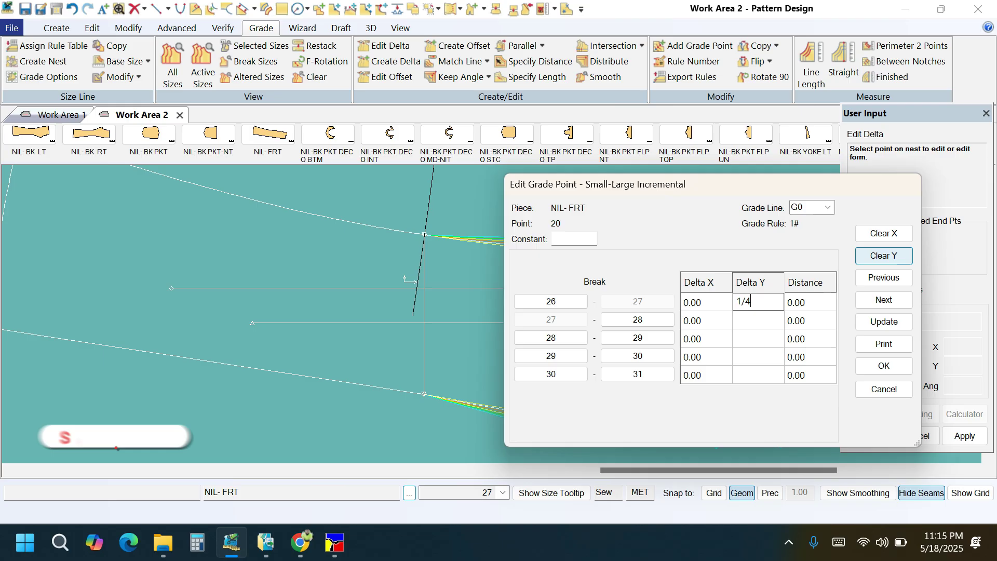
pyautogui.click(897, 322)
pyautogui.click(896, 323)
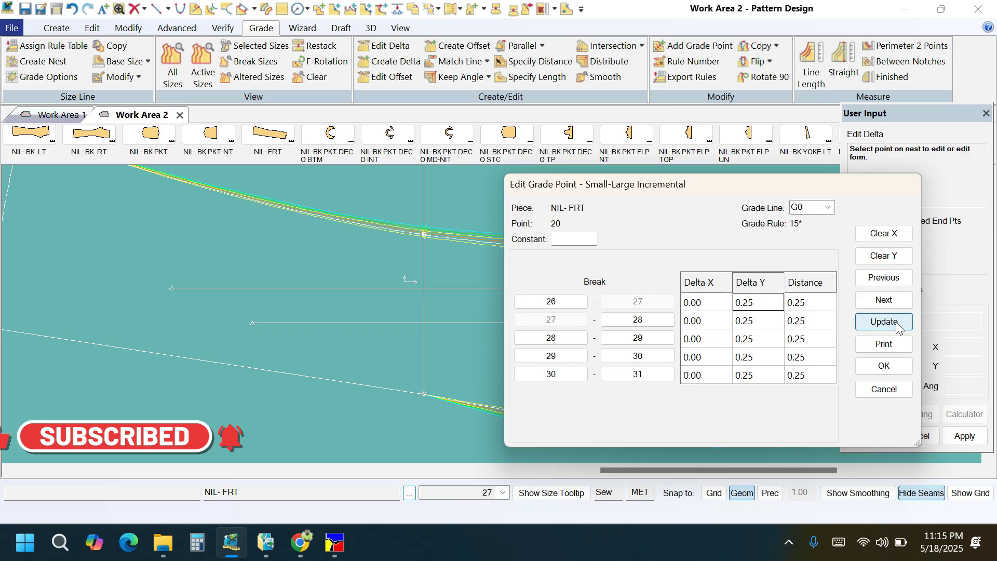
pyautogui.click(886, 365)
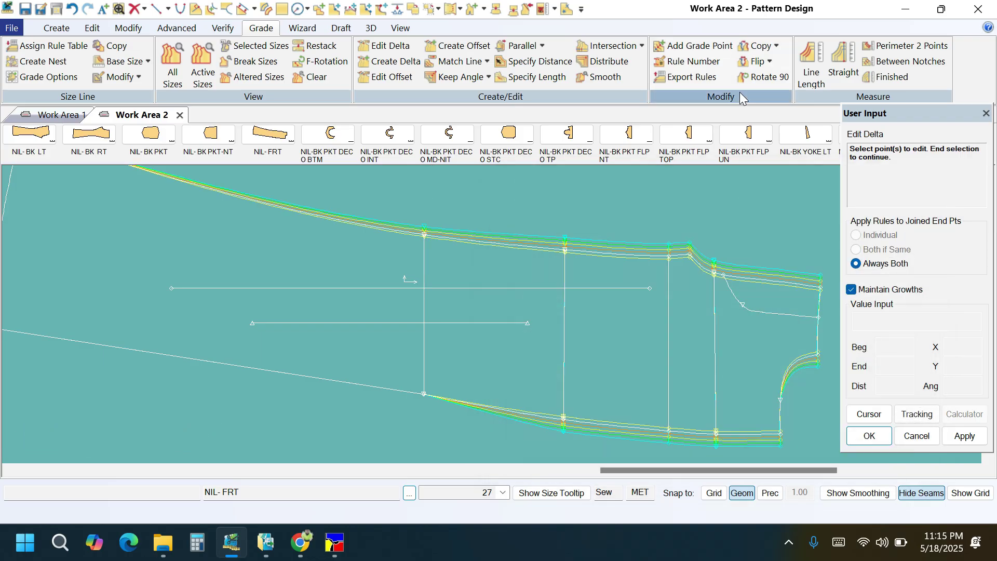
# - Copy the Y rule between the coincident inseam points at the upper end of the crosswise line nearest the hem
pyautogui.click(774, 46)
pyautogui.click(787, 111)
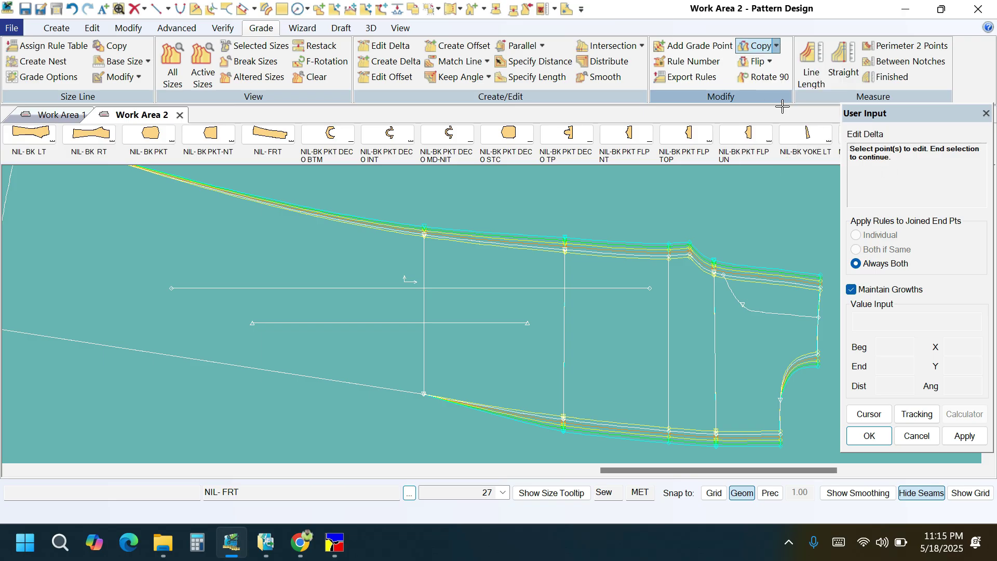
pyautogui.click(425, 235)
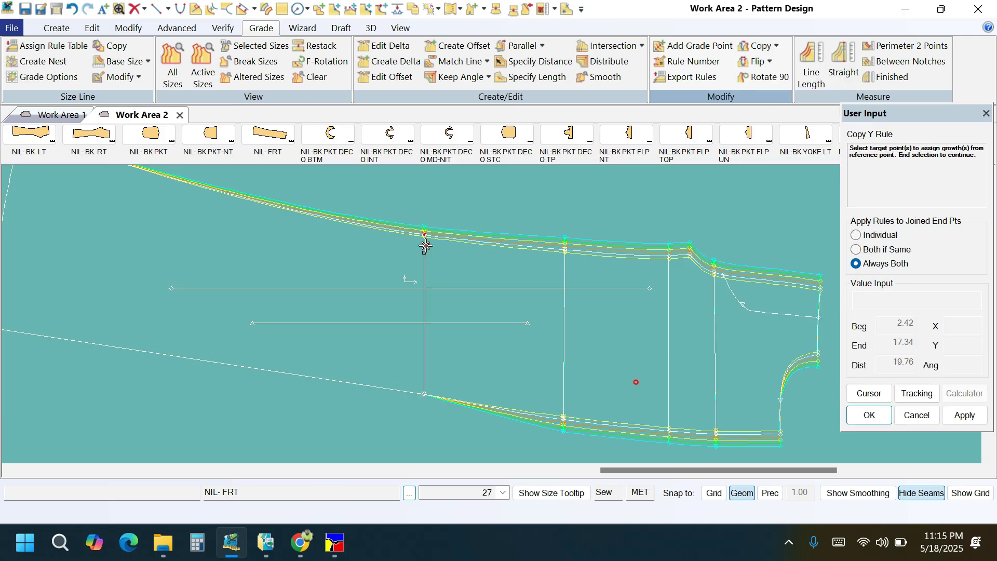
pyautogui.click(560, 201)
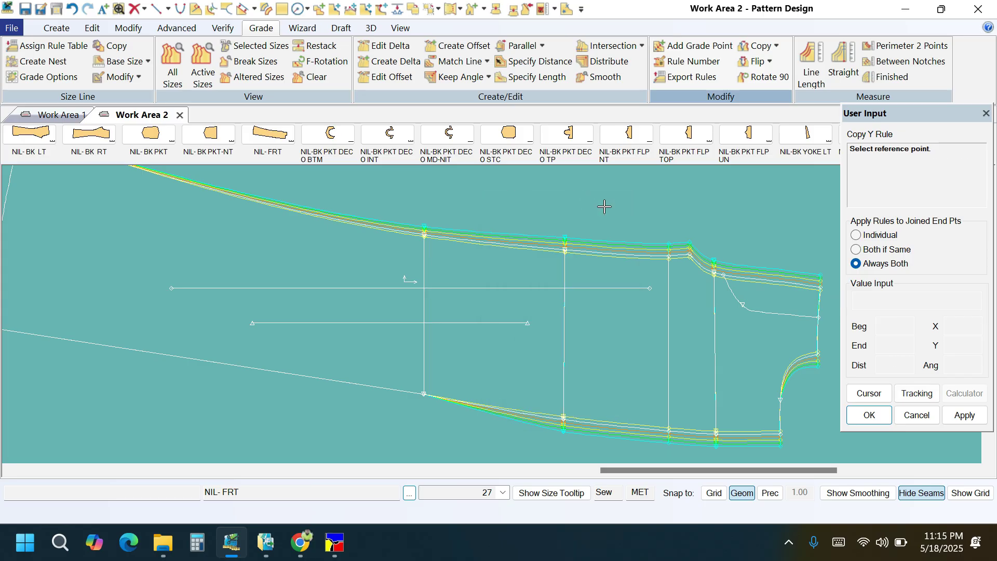
# - Copy the Y rule from the upper end of the crosswise line nearest the hem to its side-seam end
pyautogui.scroll(-1, 605, 213)
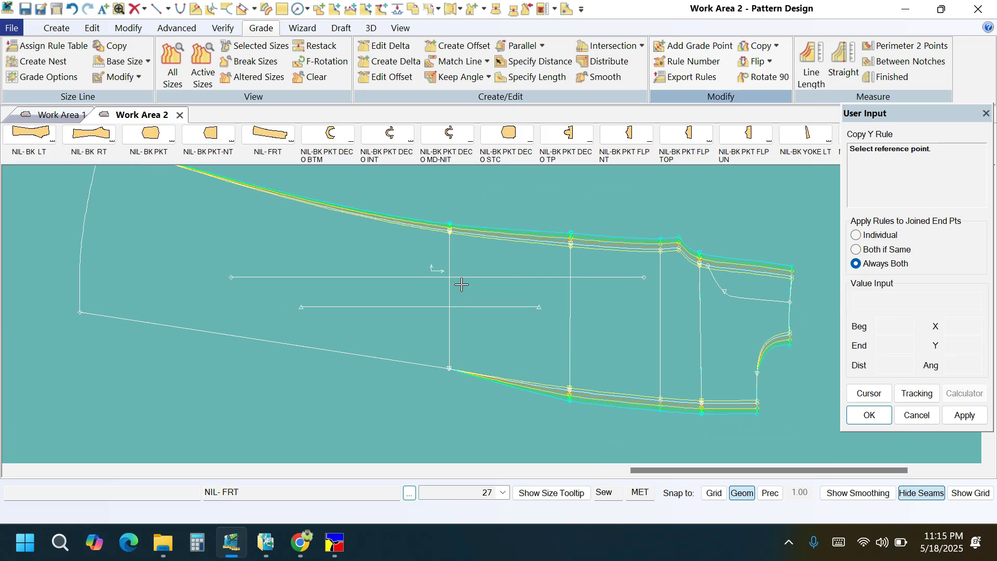
pyautogui.click(449, 232)
pyautogui.click(449, 369)
pyautogui.rightClick(543, 279)
pyautogui.click(541, 279)
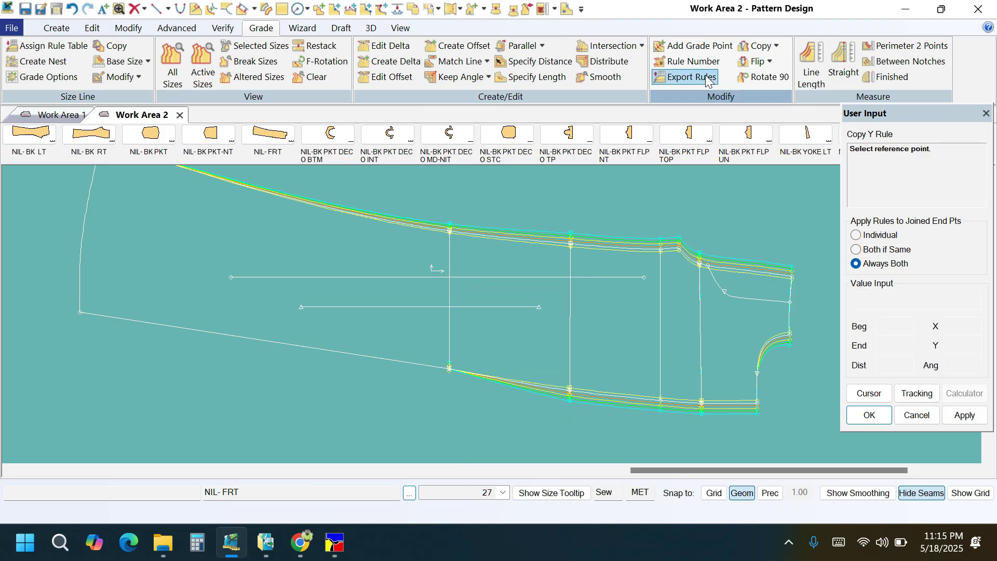
# - Flip the Y rule at the side-seam end of the crosswise line nearest the hem on NIL- FRT
pyautogui.click(777, 46)
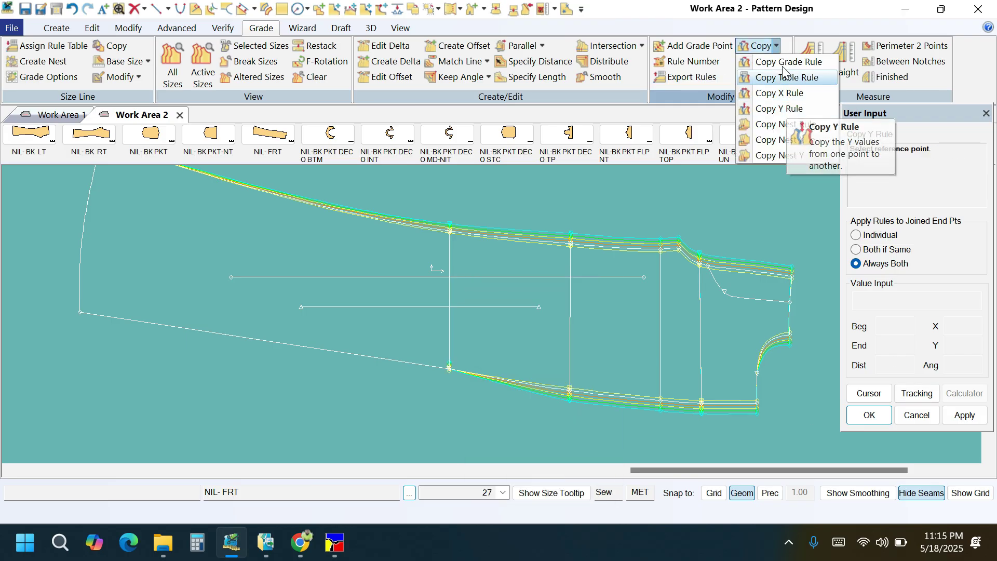
pyautogui.click(778, 47)
pyautogui.click(770, 62)
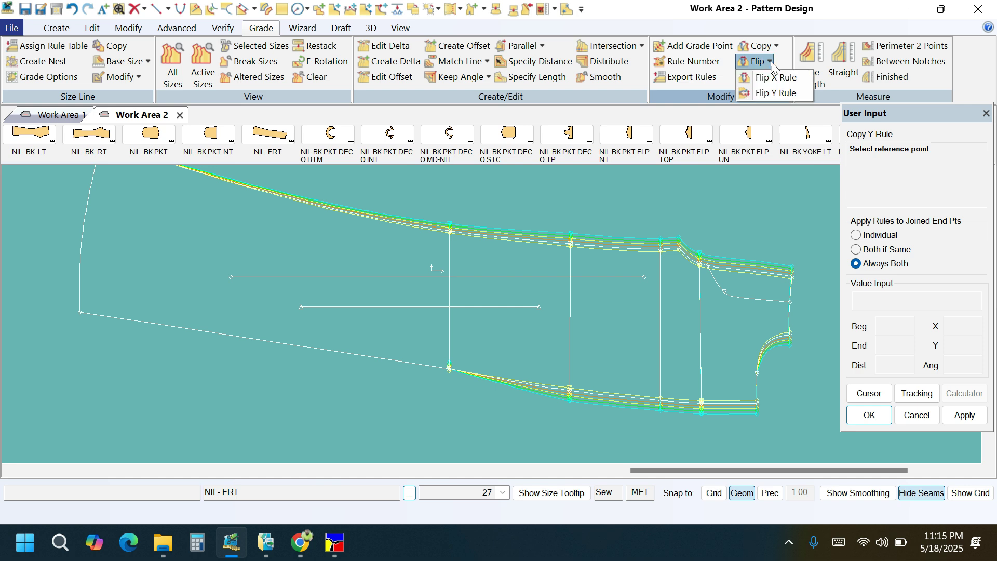
pyautogui.click(759, 96)
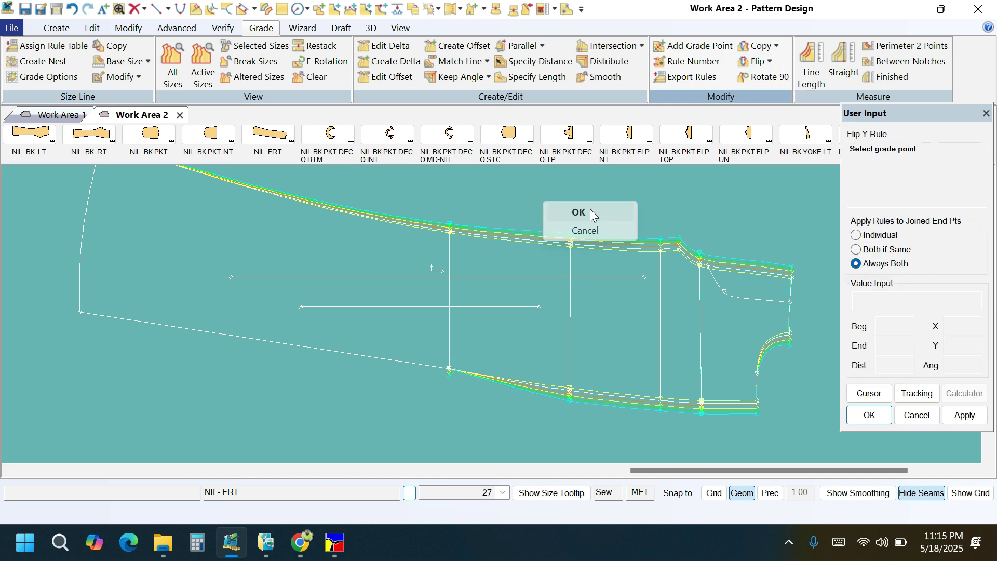
pyautogui.click(590, 209)
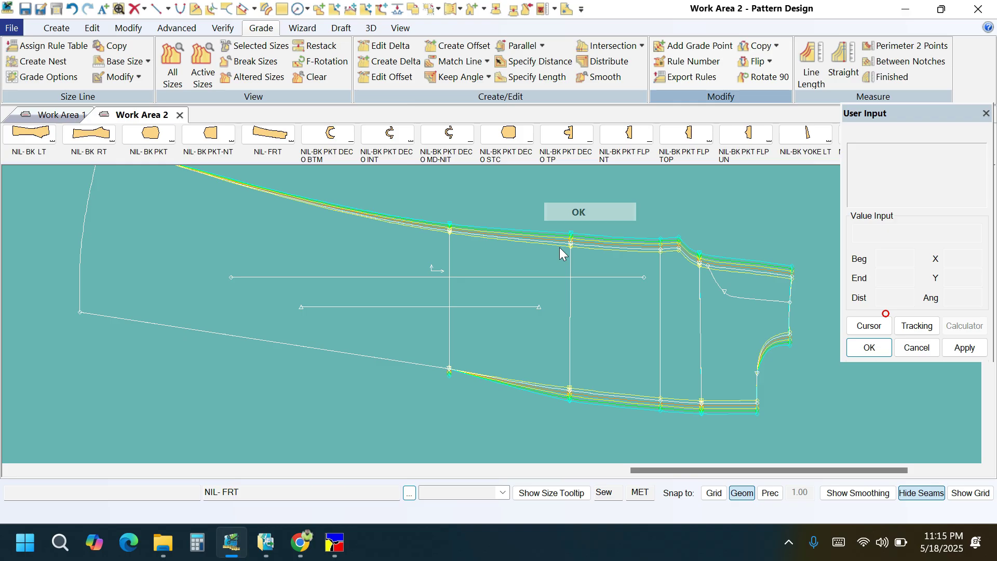
# - Copy the flipped Y rule from that line's side-seam end to the coincident point on the side seam
pyautogui.click(777, 46)
pyautogui.click(774, 105)
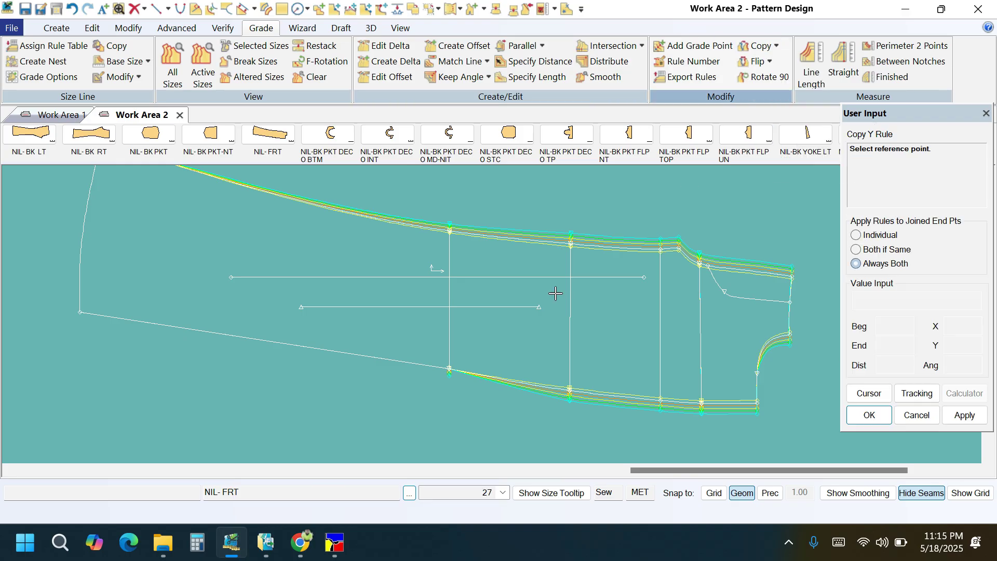
pyautogui.click(449, 369)
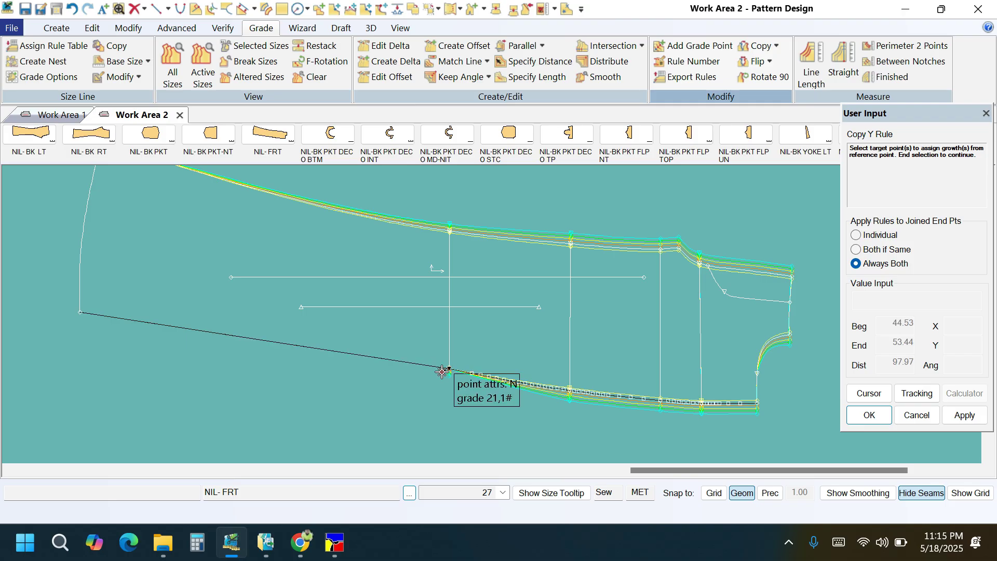
pyautogui.rightClick(640, 206)
pyautogui.click(642, 210)
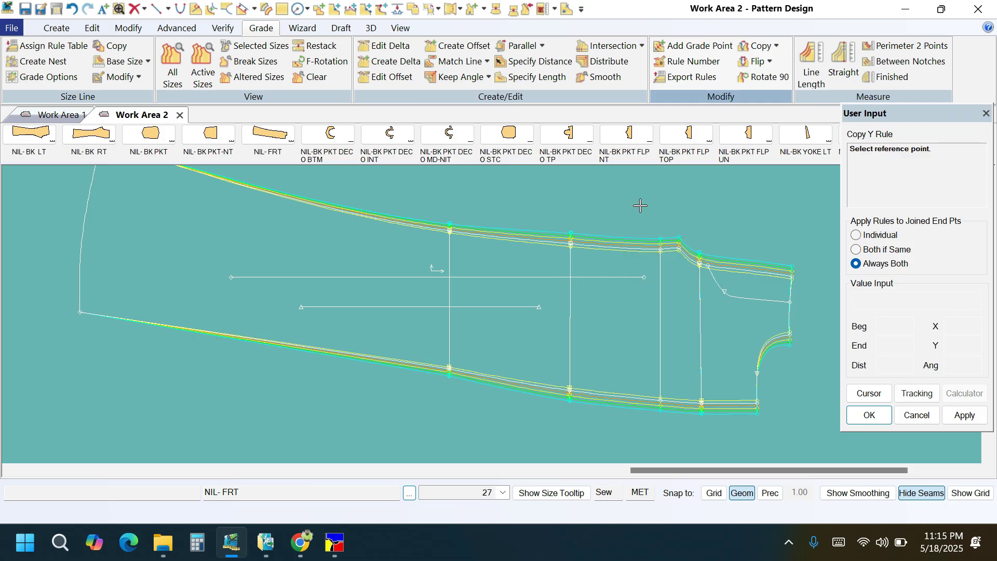
# - Copy the Y rule from the upper end of the crosswise line nearest the hem to the inseam corner of the hem
pyautogui.click(387, 45)
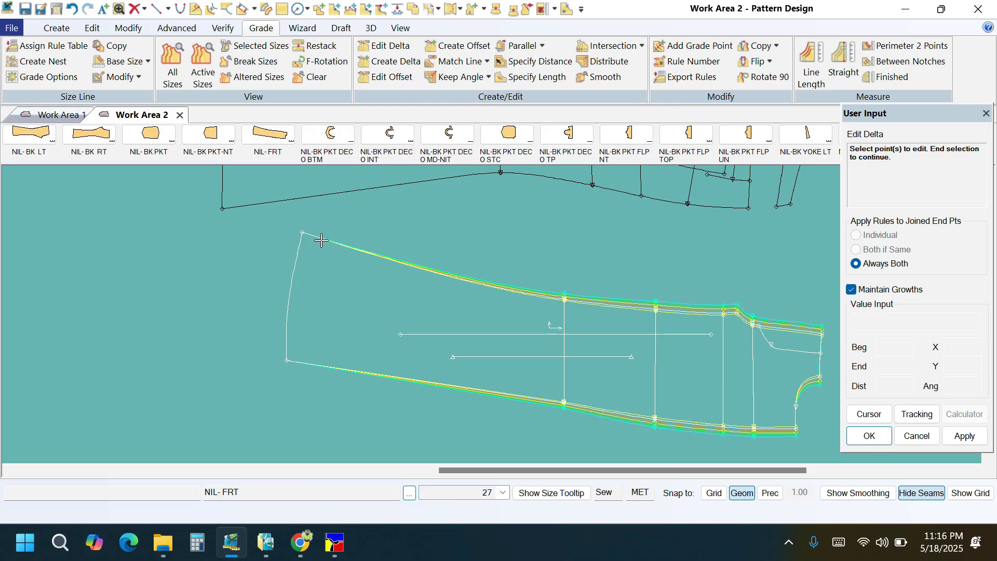
pyautogui.click(776, 45)
pyautogui.click(779, 109)
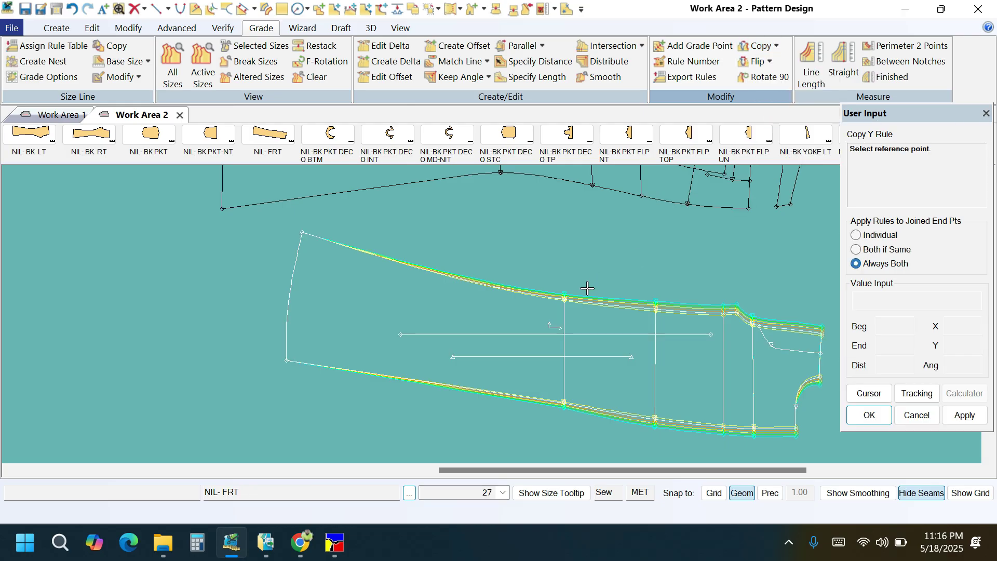
pyautogui.click(571, 303)
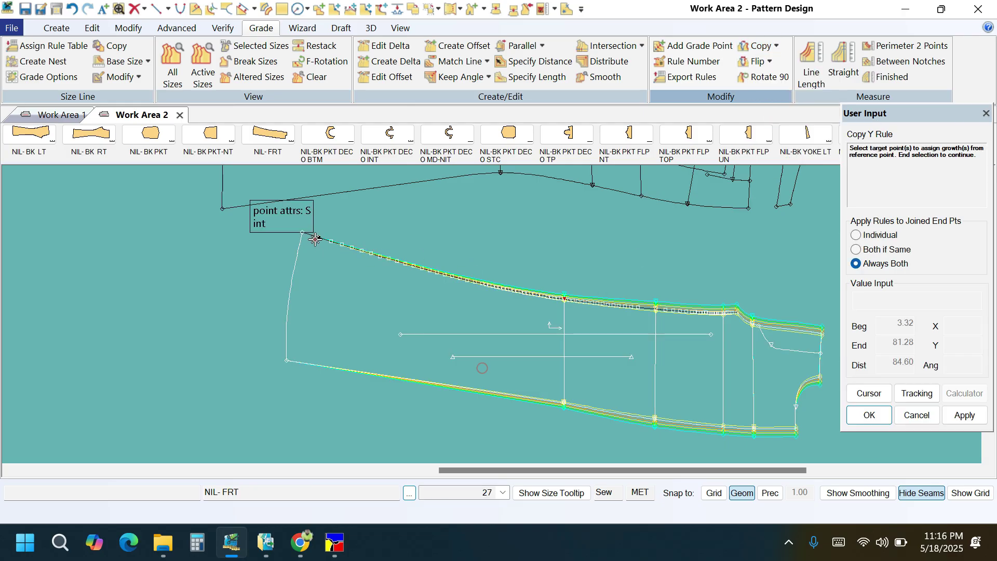
pyautogui.rightClick(478, 252)
pyautogui.click(477, 253)
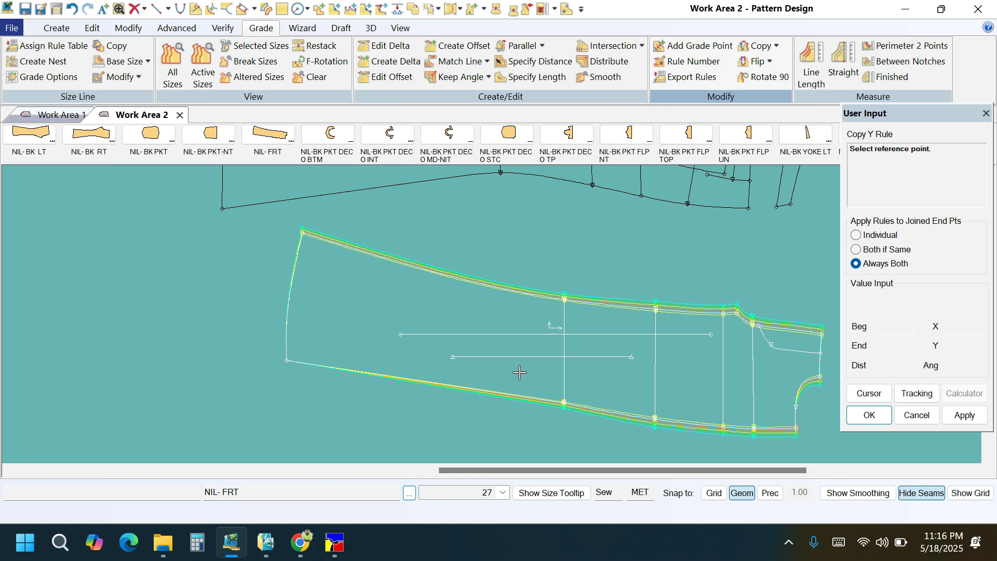
# - Copy the Y rule from the side-seam end of the crosswise line nearest the hem to the side-seam corner of the hem on NIL- FRT
pyautogui.click(565, 404)
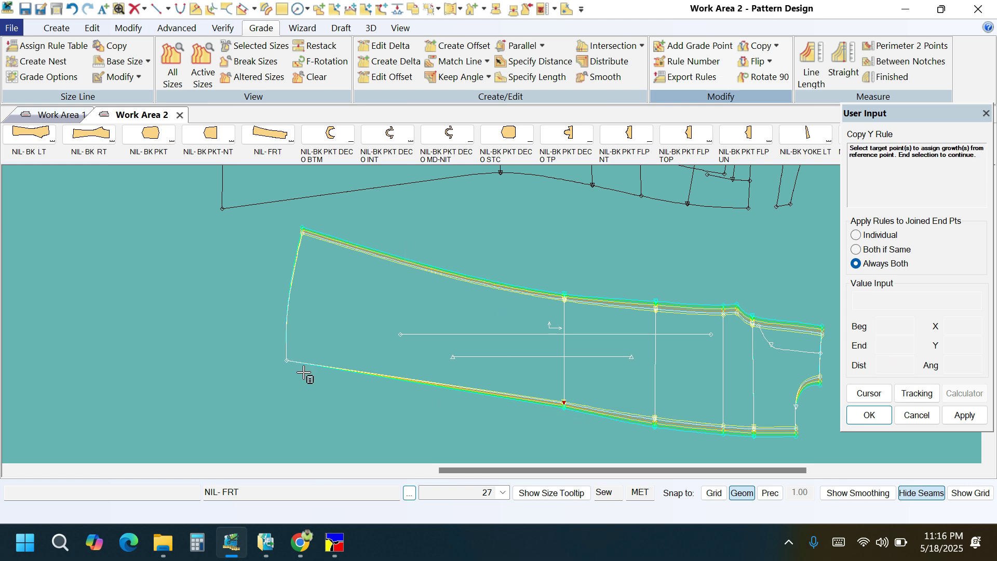
pyautogui.click(289, 362)
pyautogui.rightClick(176, 224)
pyautogui.click(176, 224)
pyautogui.rightClick(176, 224)
pyautogui.click(179, 227)
pyautogui.scroll(-3, 214, 371)
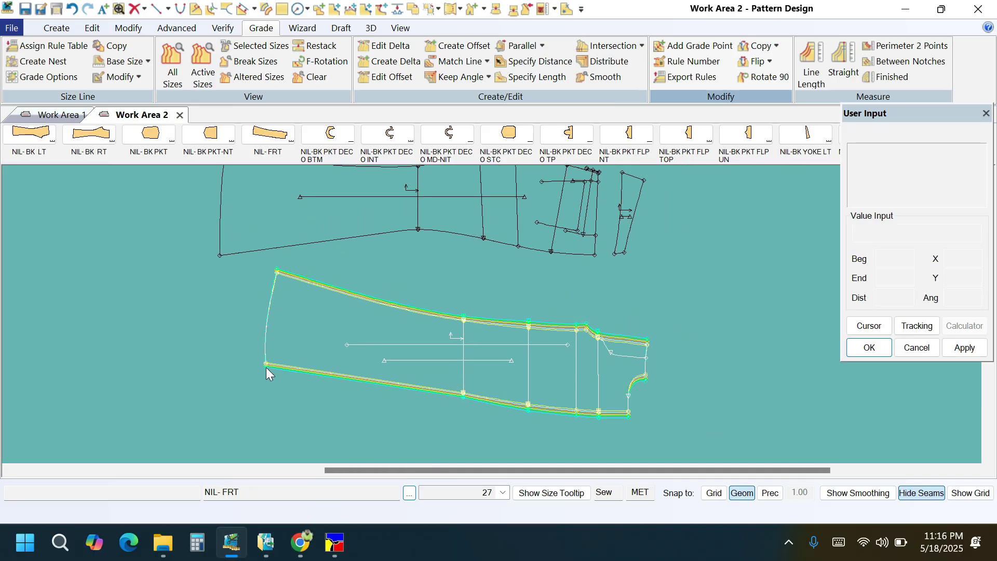
# - Move the NIL- FRT piece so it lines up below NIL- BK RT
pyautogui.moveTo(420, 350); pyautogui.dragTo(366, 362)
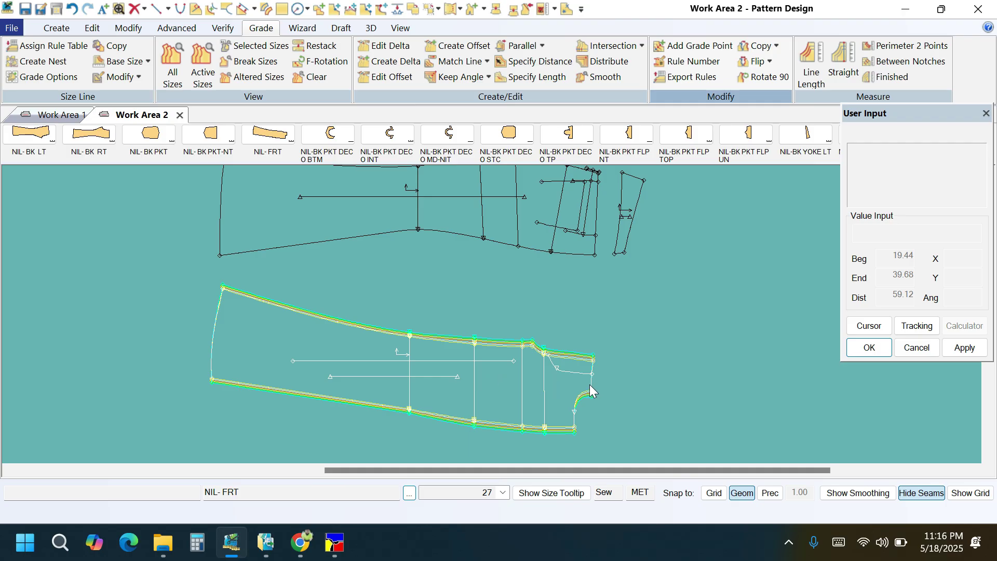
pyautogui.click(481, 237)
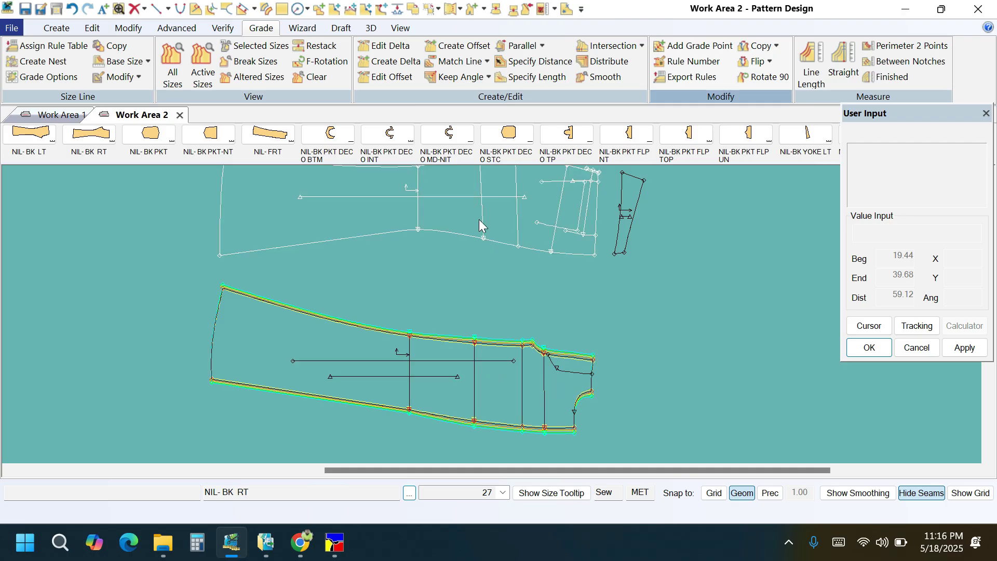
pyautogui.scroll(-3, 431, 382)
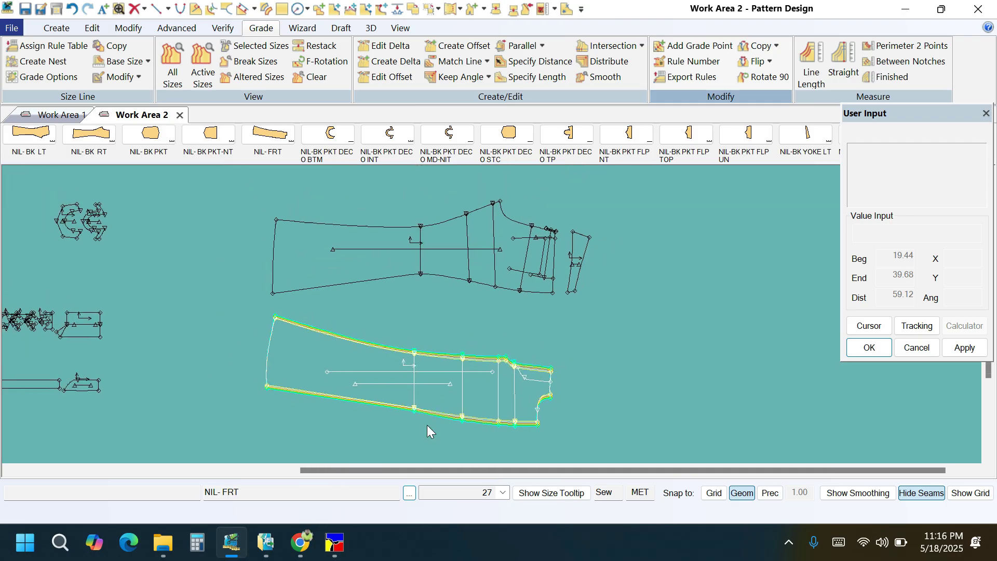
# - Copy the nest rule from the inseam corner of the NIL- FRT hem to the inseam corner of the NIL- BK RT hem
pyautogui.click(776, 45)
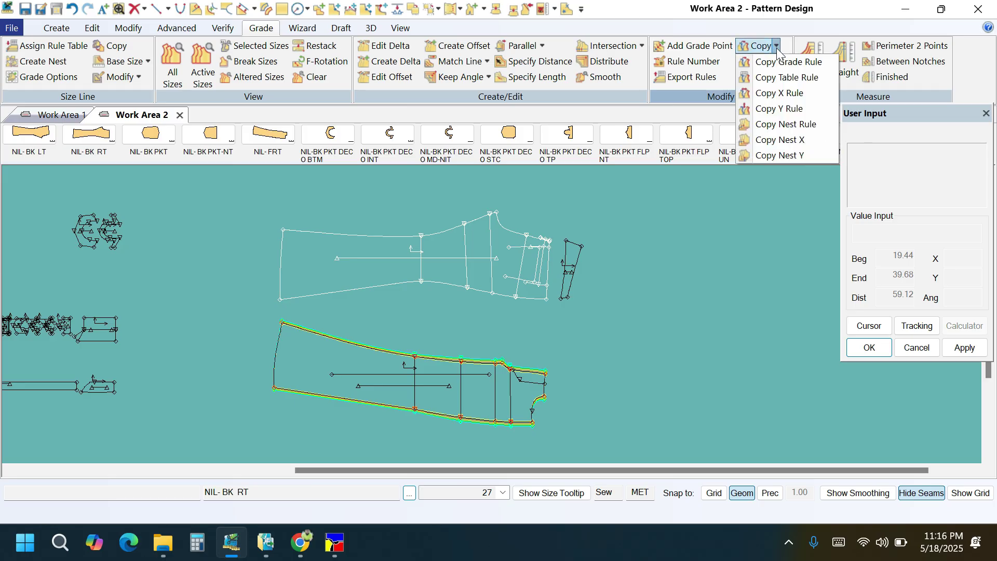
pyautogui.click(782, 124)
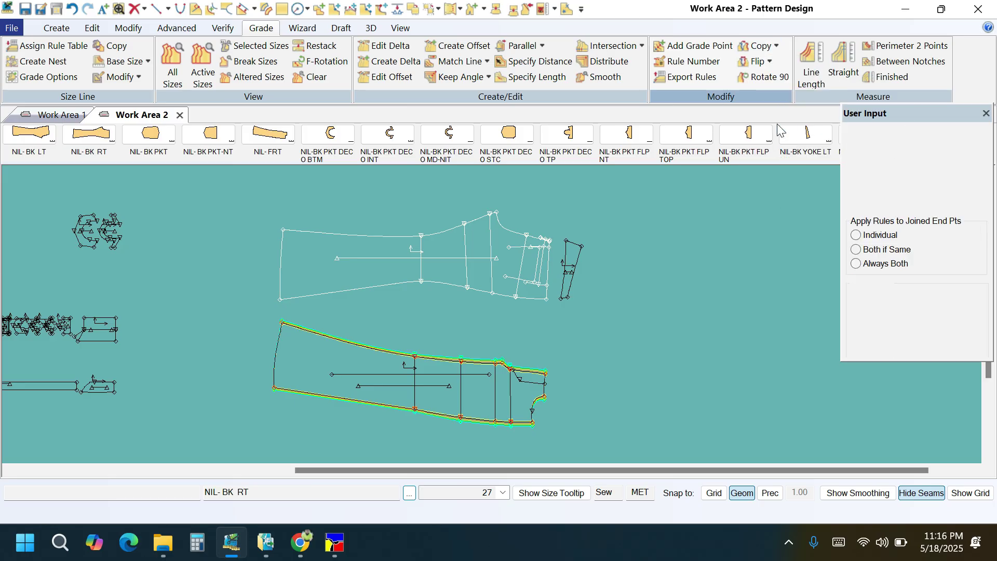
pyautogui.click(282, 323)
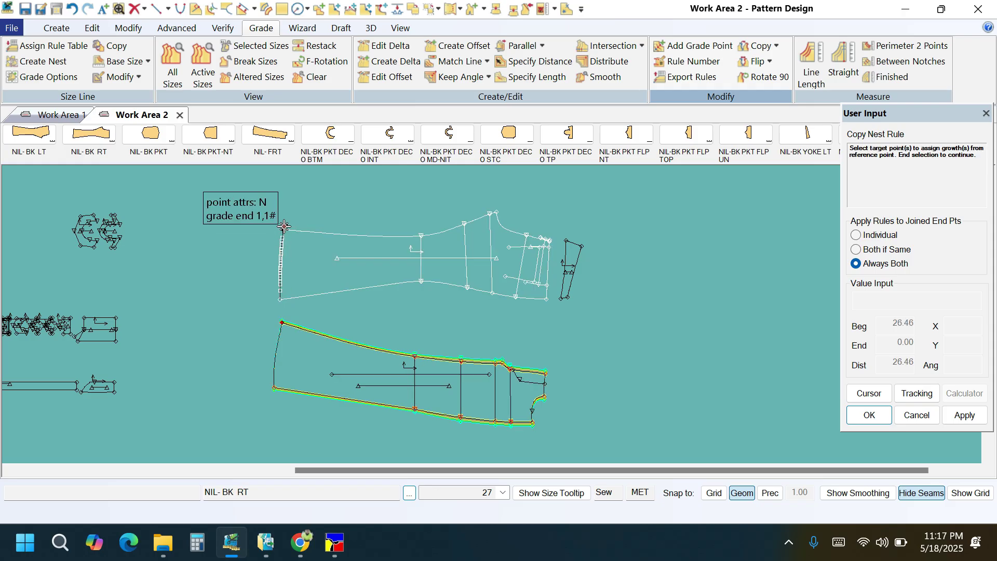
pyautogui.click(284, 226)
pyautogui.rightClick(382, 210)
pyautogui.click(382, 210)
# - Display the nest of all sizes on the NIL- BK RT piece
pyautogui.click(181, 50)
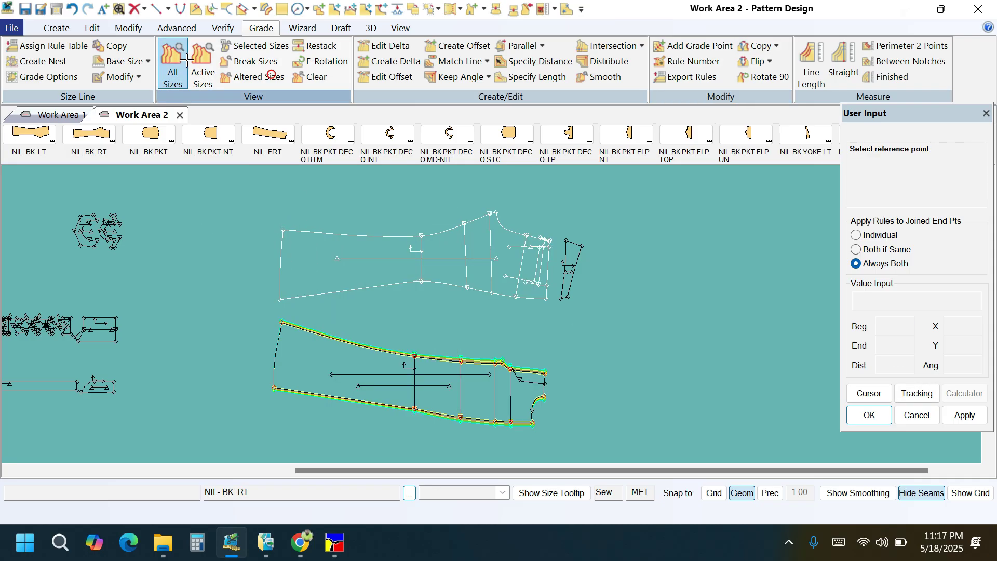
pyautogui.click(320, 260)
pyautogui.rightClick(320, 261)
pyautogui.click(319, 260)
pyautogui.rightClick(352, 259)
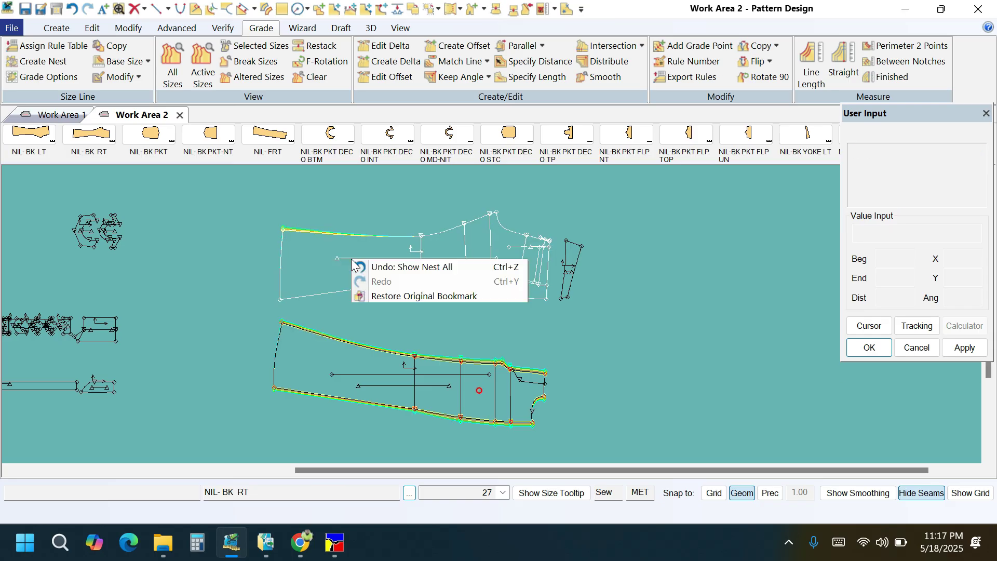
# - Copy the nest rule from the inseam end of NIL- FRT's crosswise line nearest the hem to the matching inseam point and line end on NIL- BK RT
pyautogui.click(780, 45)
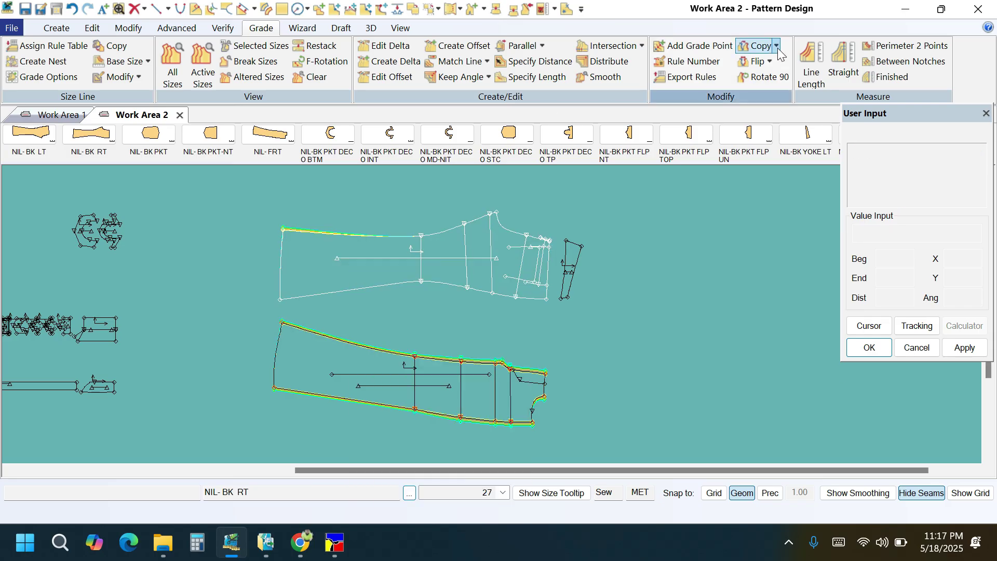
pyautogui.click(777, 47)
pyautogui.click(778, 125)
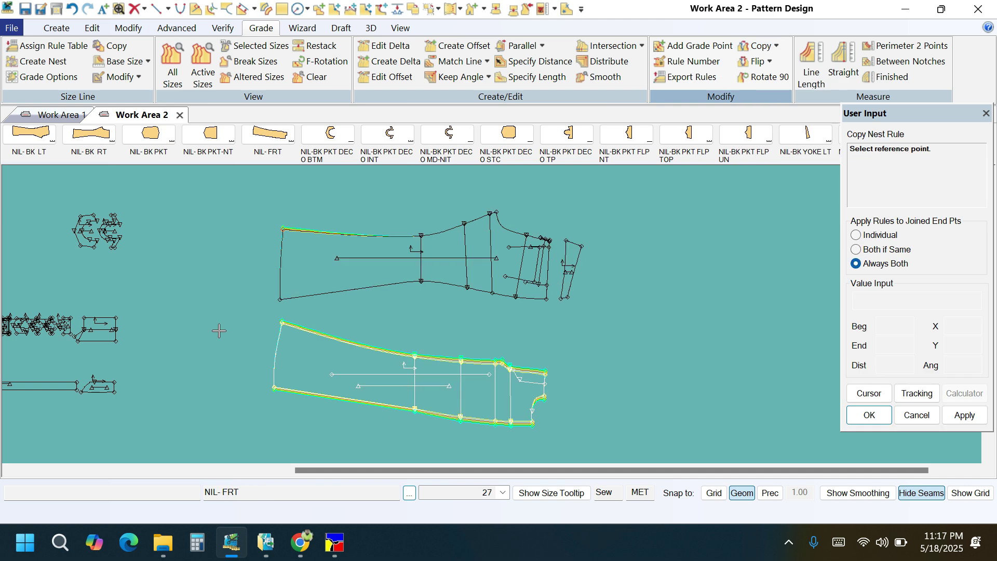
pyautogui.click(415, 360)
pyautogui.scroll(4, 415, 234)
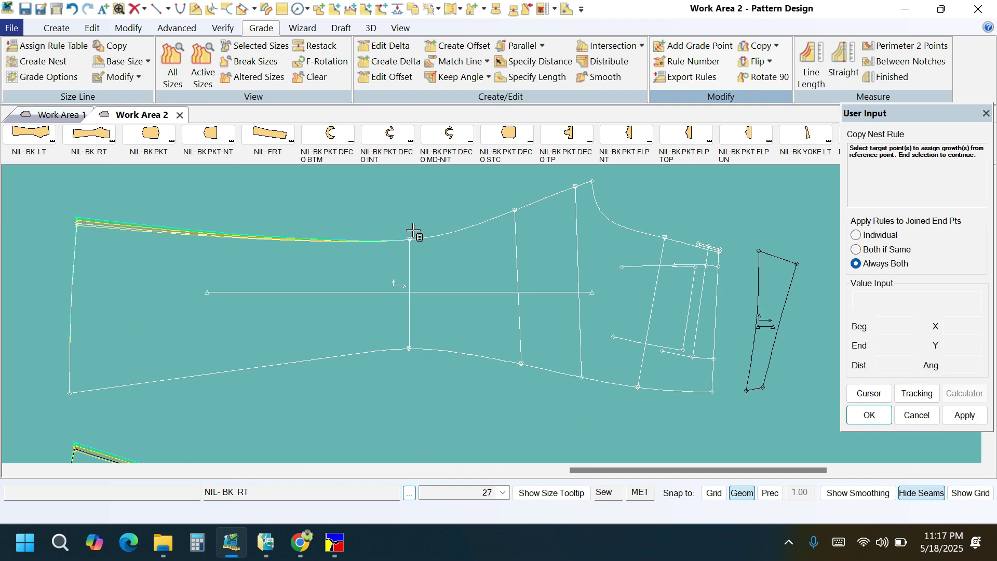
pyautogui.scroll(2, 414, 230)
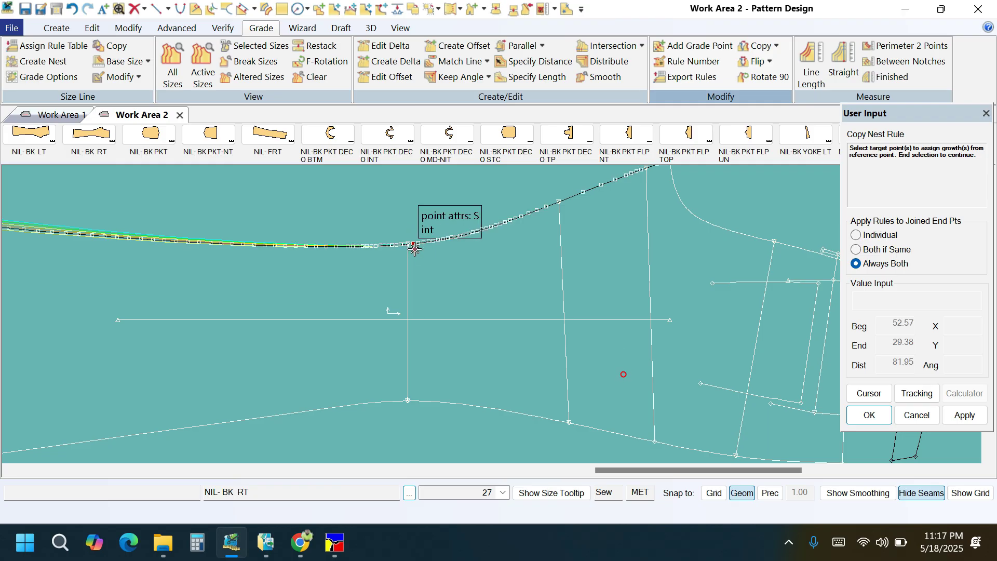
pyautogui.click(408, 244)
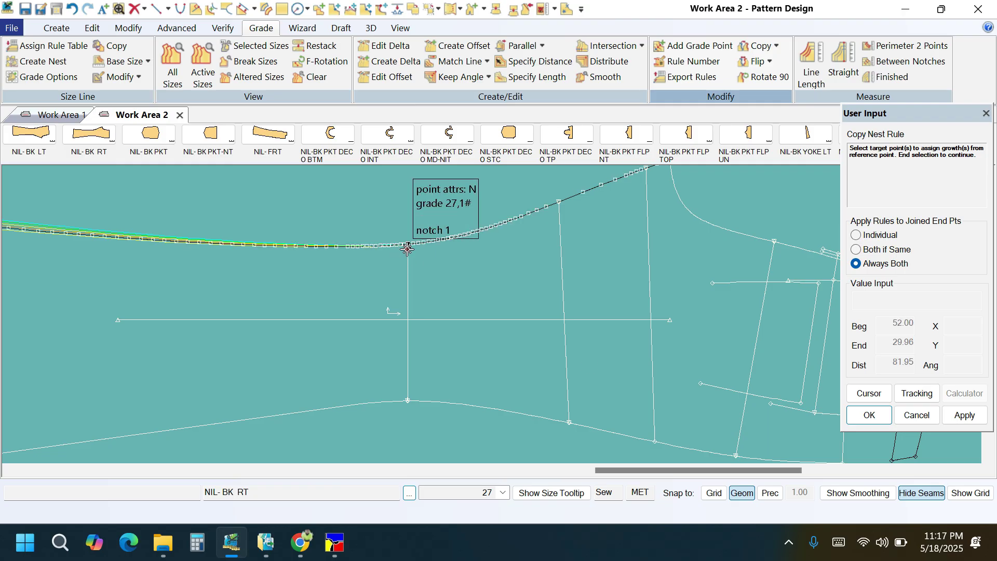
pyautogui.rightClick(453, 211)
pyautogui.click(454, 210)
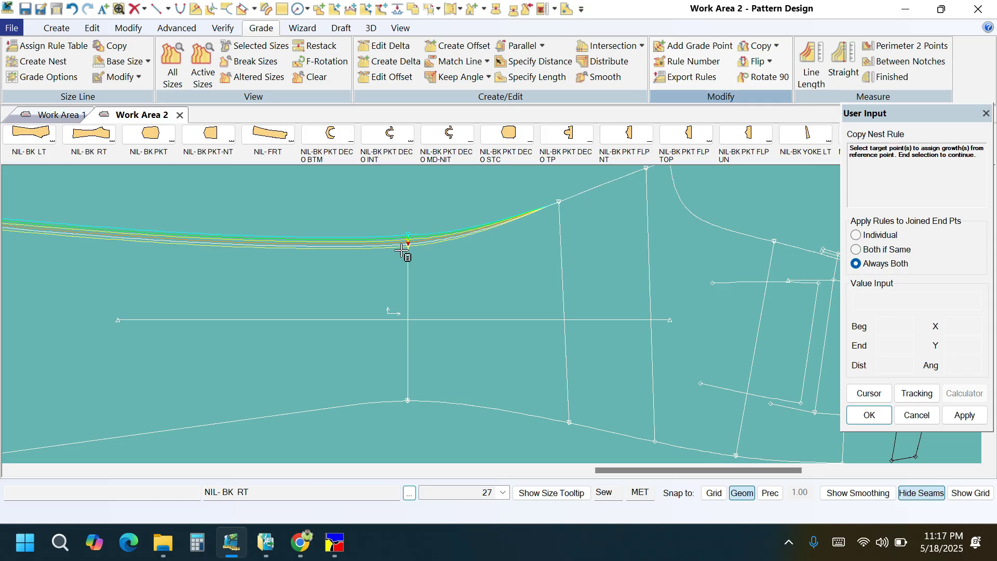
pyautogui.rightClick(464, 251)
pyautogui.click(464, 250)
pyautogui.scroll(-4, 445, 221)
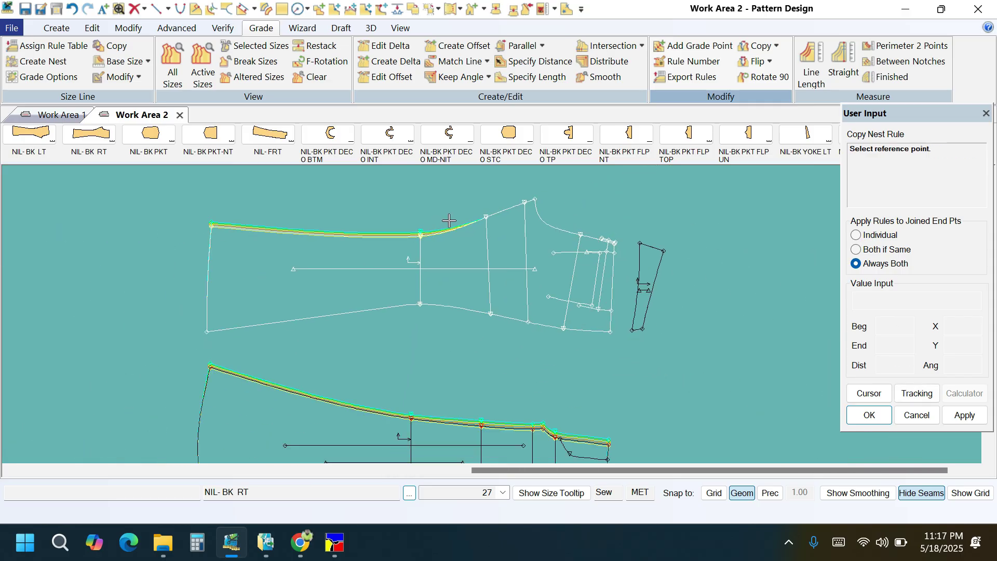
# - Copy the nest rule from the inseam point at NIL- FRT's second crosswise line from the hem to the matching inseam point on NIL- BK RT
pyautogui.click(481, 426)
pyautogui.scroll(2, 483, 207)
pyautogui.click(486, 227)
pyautogui.rightClick(509, 235)
pyautogui.click(502, 235)
pyautogui.scroll(-4, 514, 244)
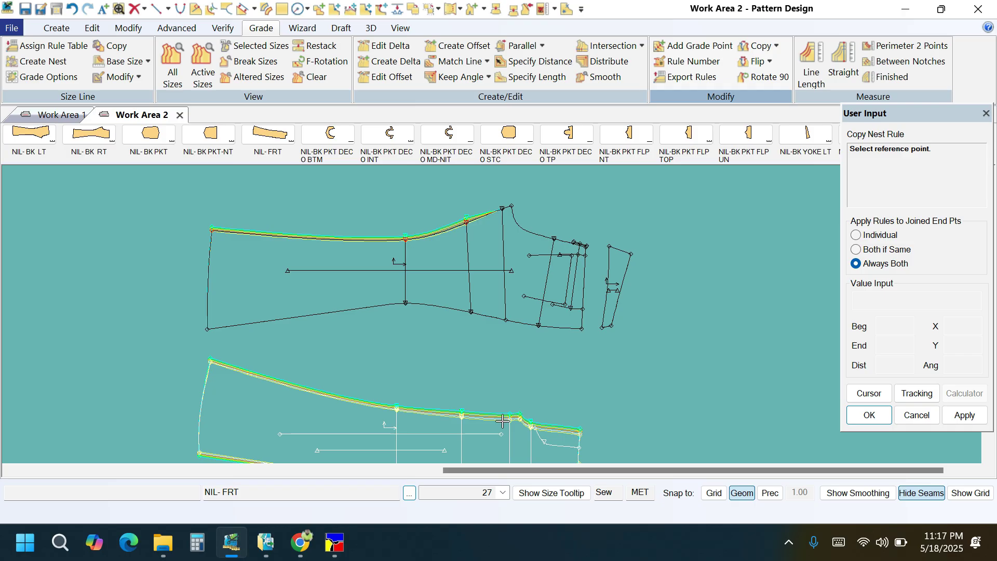
# - Copy the nest rule from NIL- FRT's crotch point to NIL- BK RT's crotch point and the adjacent inseam point at the third crosswise line
pyautogui.click(519, 417)
pyautogui.scroll(3, 501, 211)
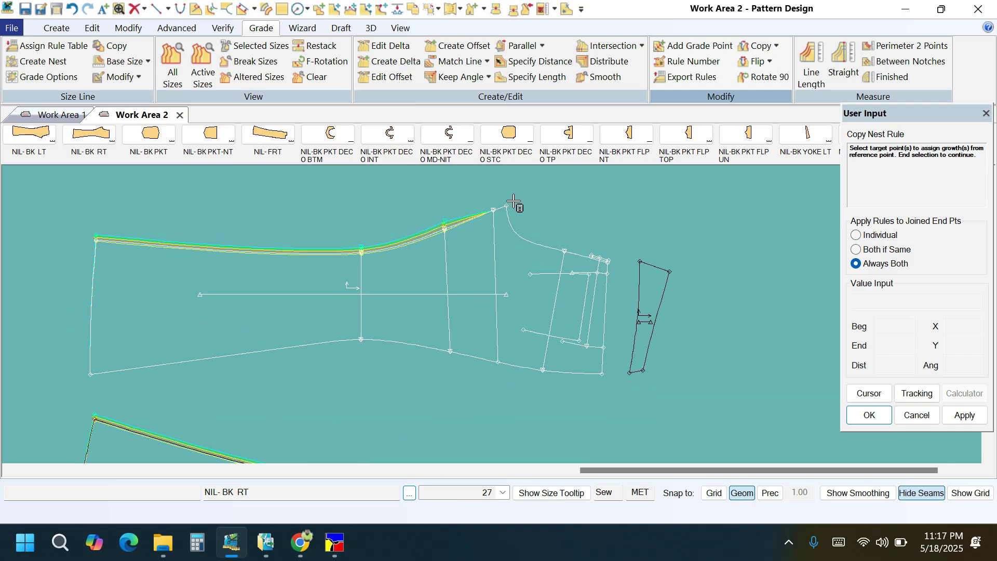
pyautogui.click(506, 211)
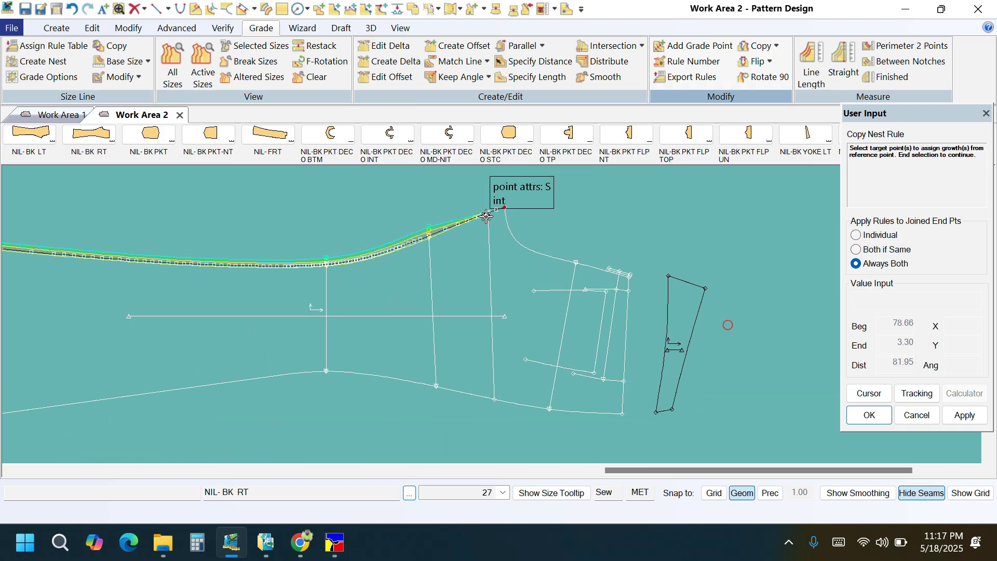
pyautogui.rightClick(577, 210)
pyautogui.click(574, 210)
pyautogui.scroll(3, 434, 229)
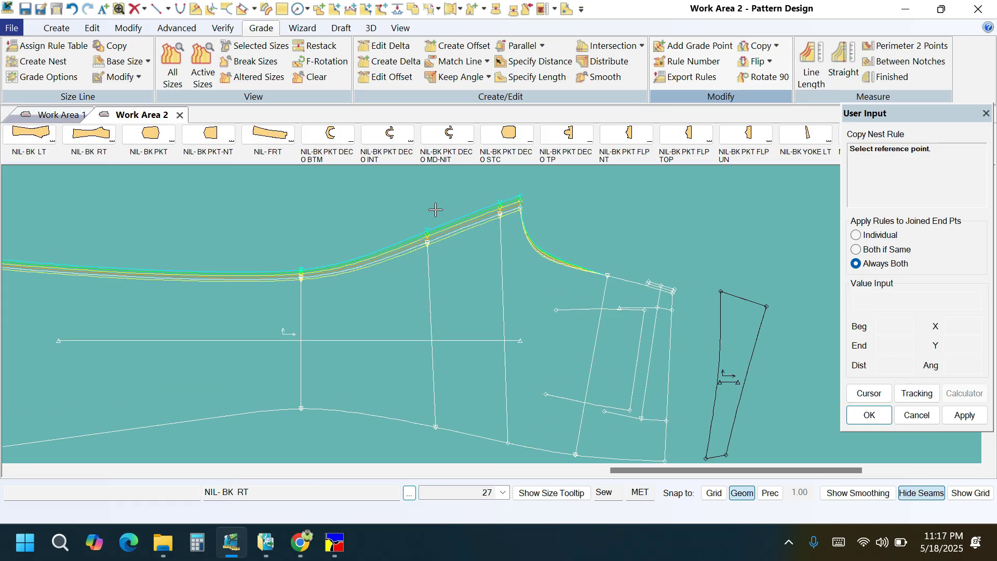
# - Copy the inseam nest rules onto the upper ends of the second and third crosswise lines from the hem on NIL- BK RT
pyautogui.click(434, 248)
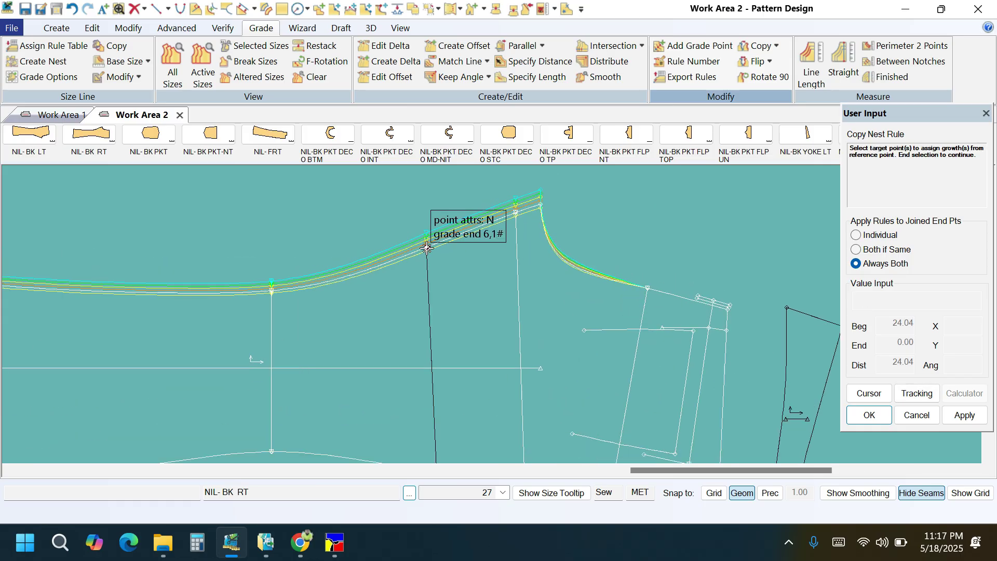
pyautogui.rightClick(472, 267)
pyautogui.click(473, 267)
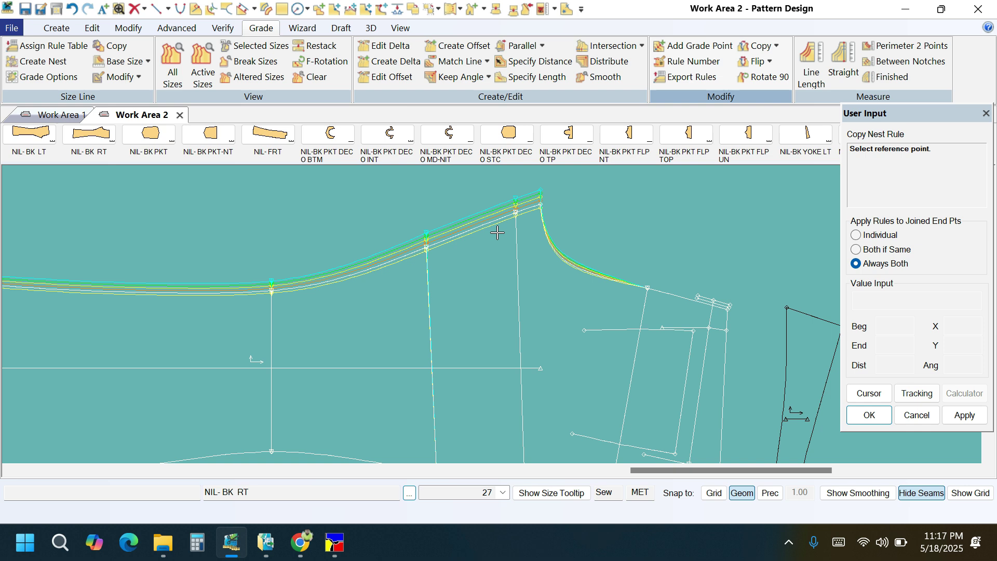
pyautogui.click(518, 214)
pyautogui.rightClick(582, 212)
pyautogui.click(582, 213)
pyautogui.scroll(-5, 582, 212)
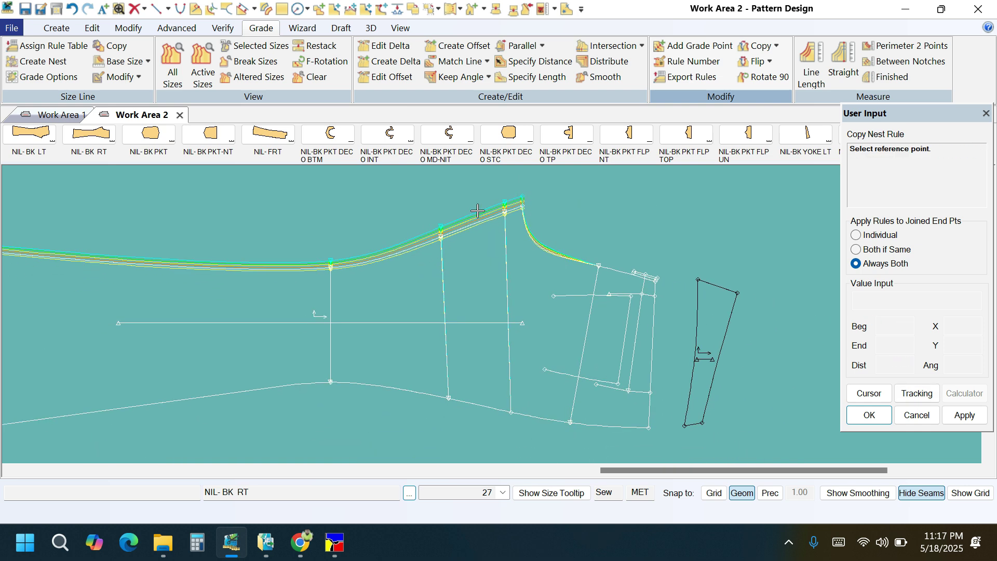
# - Copy the nest rule from the rise end of NIL- FRT's crosswise line nearest the waist to the matching back-rise point on NIL- BK RT
pyautogui.scroll(4, 520, 418)
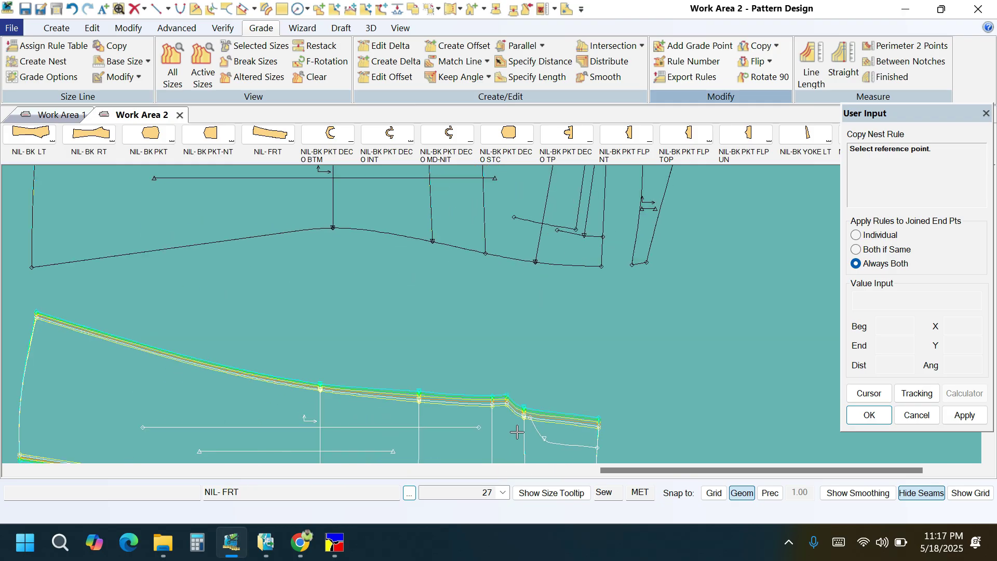
pyautogui.click(521, 414)
pyautogui.scroll(-2, 521, 363)
pyautogui.scroll(3, 541, 211)
pyautogui.scroll(1, 515, 228)
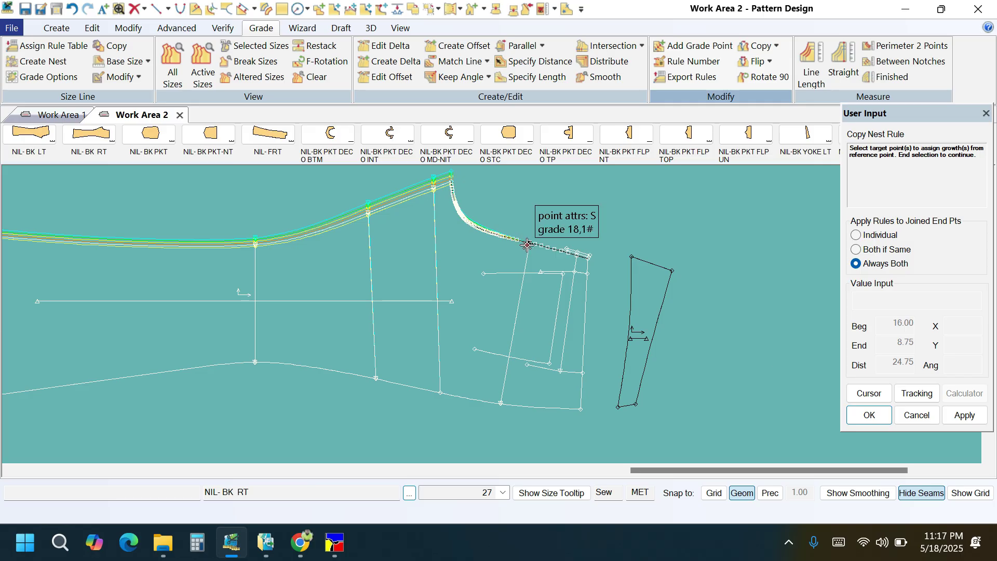
pyautogui.rightClick(573, 229)
pyautogui.click(572, 229)
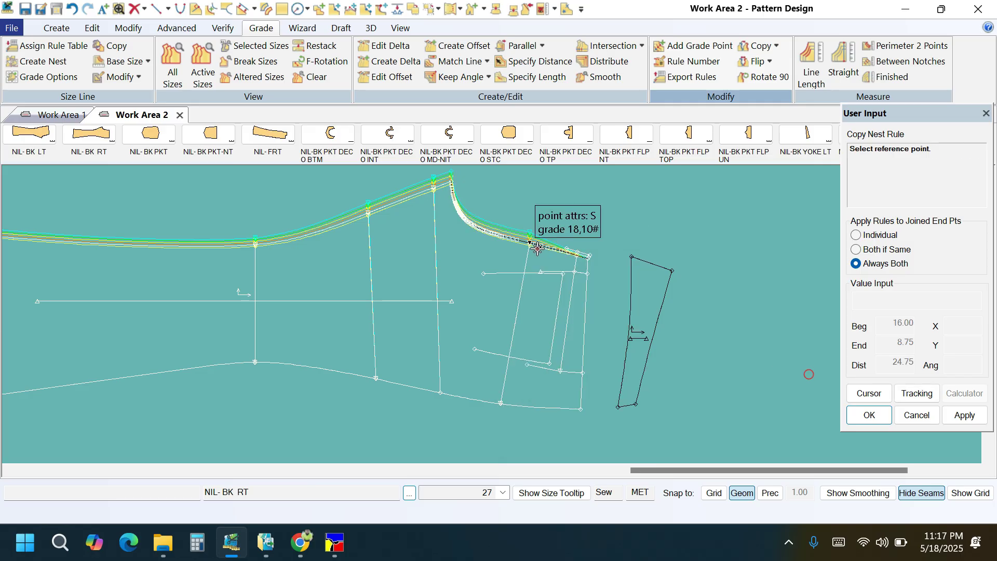
# - Copy the nest rule from that back-rise point to the coincident upper end of the slanted crosswise line on NIL- BK RT
pyautogui.click(538, 248)
pyautogui.click(530, 243)
pyautogui.rightClick(520, 218)
pyautogui.click(594, 227)
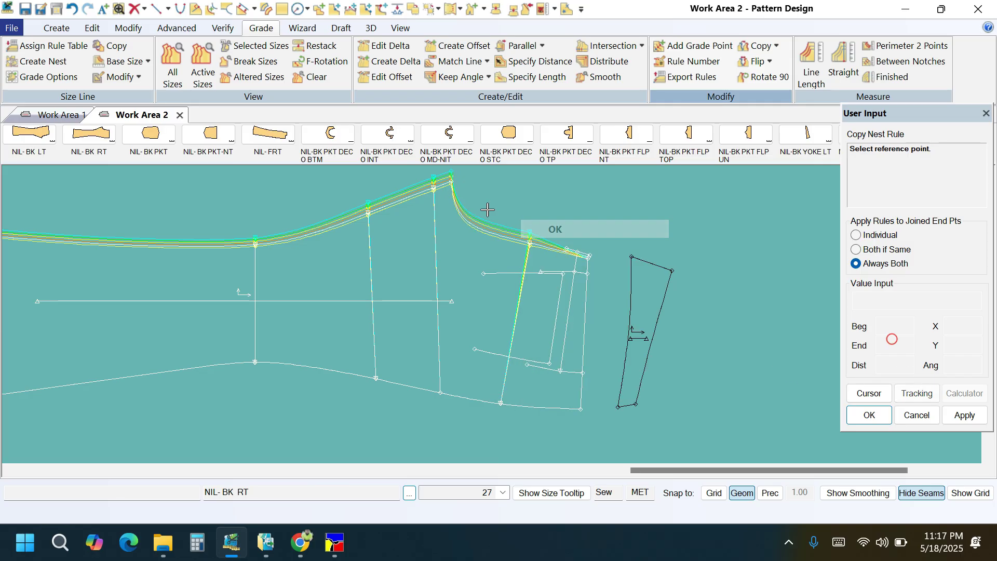
pyautogui.scroll(-3, 487, 209)
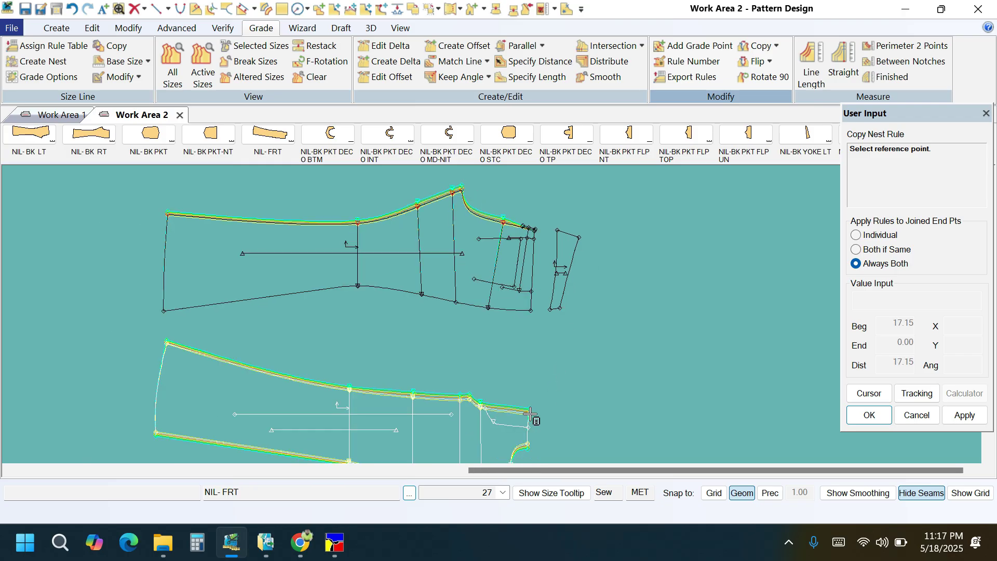
# - Copy the nest rule from NIL- FRT's centre-front waist corner to the centre-back corner of the upper edge on NIL- BK RT
pyautogui.click(530, 413)
pyautogui.scroll(6, 535, 228)
pyautogui.scroll(1, 535, 238)
pyautogui.click(530, 246)
pyautogui.rightClick(499, 212)
pyautogui.click(575, 220)
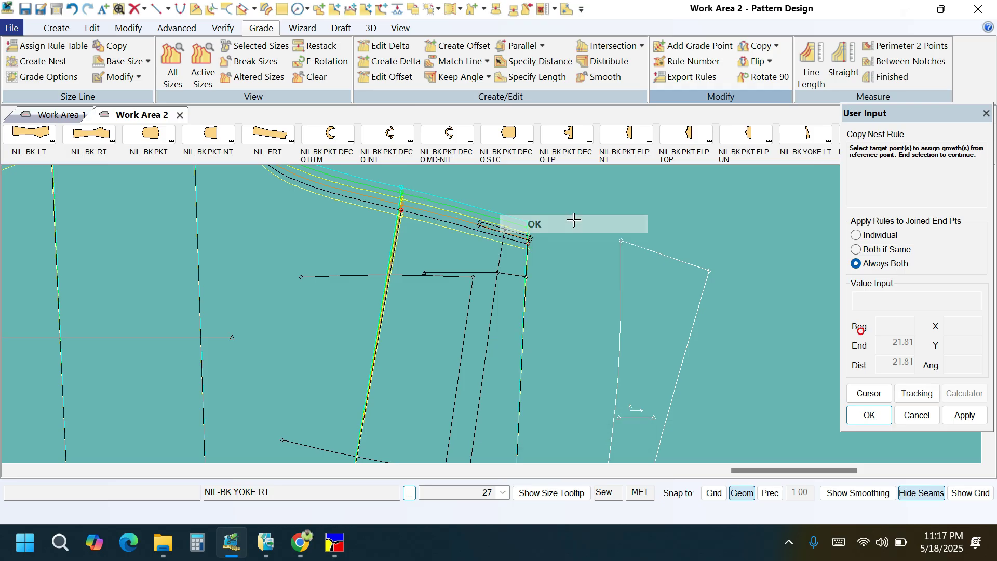
# - Copy the nest rule from NIL- BK RT's centre-back upper corner to the neighbouring internal line ends beside the back rise
pyautogui.scroll(2, 502, 225)
pyautogui.click(535, 238)
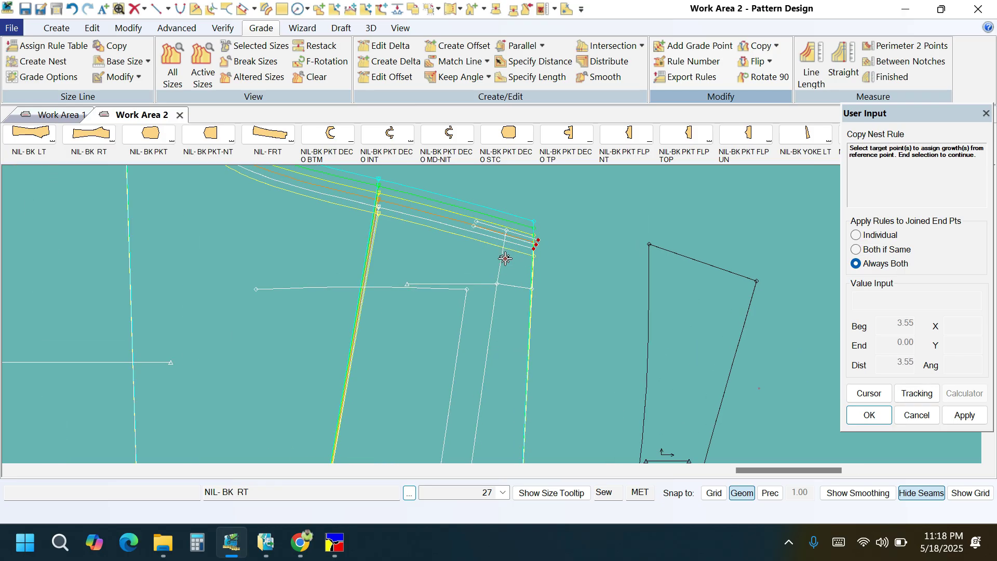
pyautogui.click(506, 230)
pyautogui.rightClick(525, 198)
pyautogui.click(601, 206)
# - Copy the nest rule from NIL- FRT's side-seam pocket corner to NIL- BK RT's side-seam waist corner and the side-seam point at its slanted crosswise line
pyautogui.scroll(-5, 555, 230)
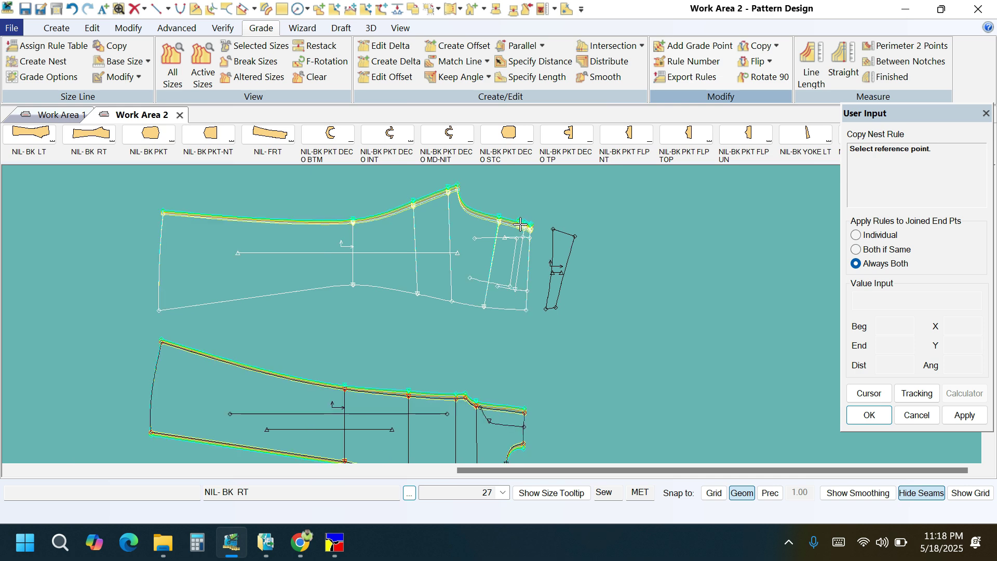
pyautogui.scroll(-2, 520, 224)
pyautogui.click(507, 443)
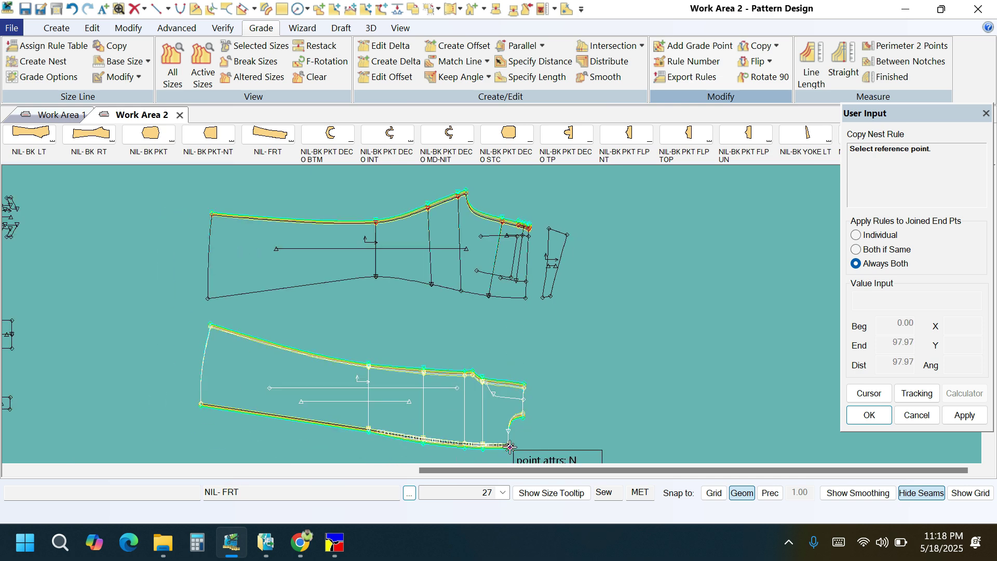
pyautogui.scroll(1, 524, 304)
pyautogui.click(524, 304)
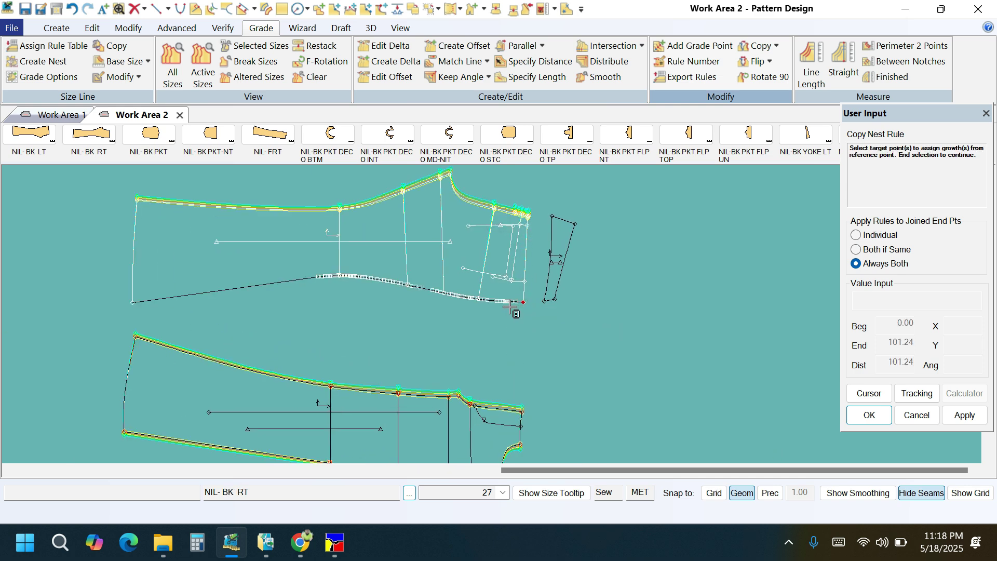
pyautogui.rightClick(660, 265)
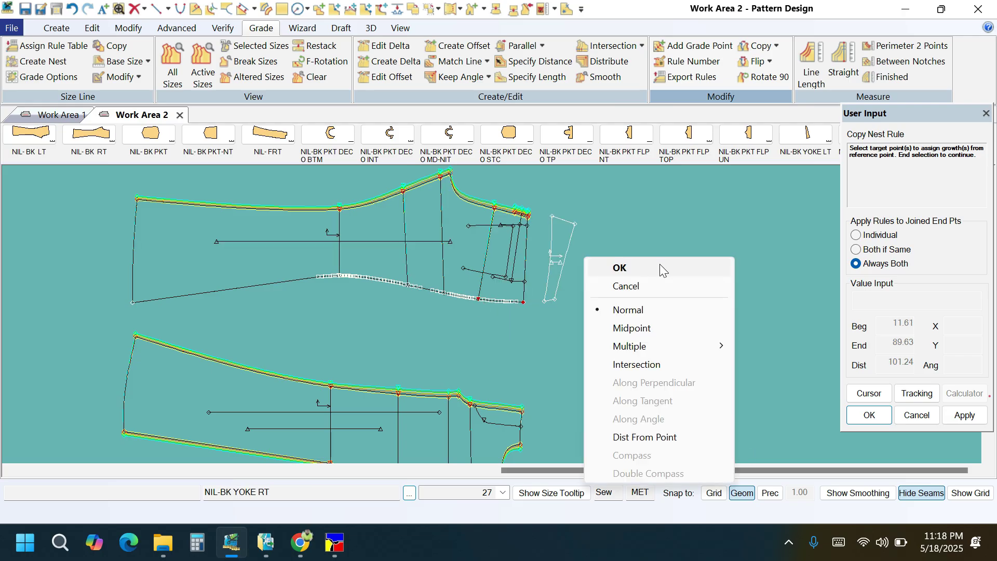
pyautogui.click(659, 265)
# - Copy the nest rule from that slanted-line point on NIL- BK RT's side seam to the neighbouring crosswise line's side-seam end
pyautogui.scroll(1, 490, 300)
pyautogui.click(476, 299)
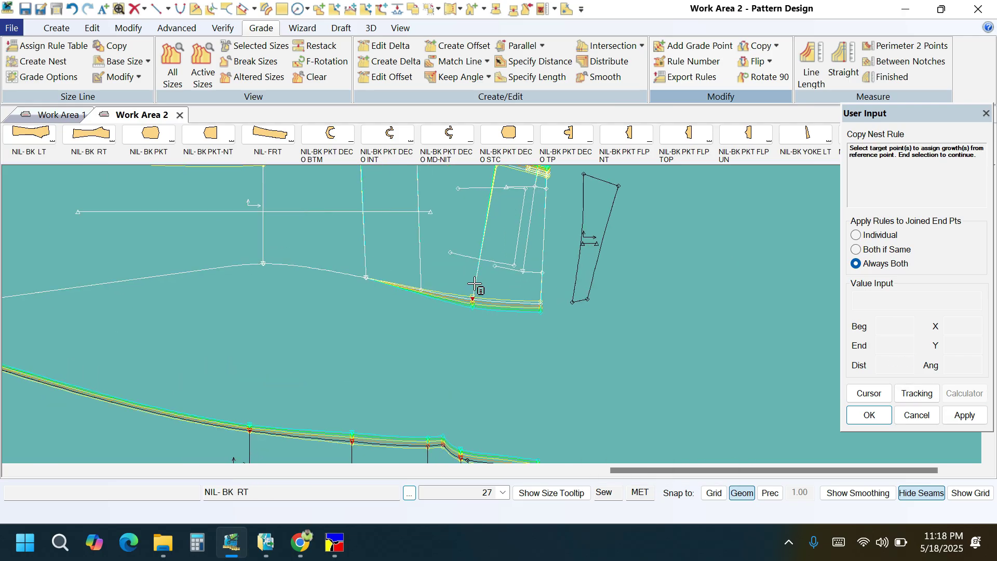
pyautogui.click(421, 289)
pyautogui.rightClick(662, 230)
pyautogui.click(662, 233)
# - Copy the nest rule from NIL- FRT's side-seam point at the first crosswise line above the knee to the matching side-seam point on NIL- BK RT
pyautogui.scroll(-3, 667, 270)
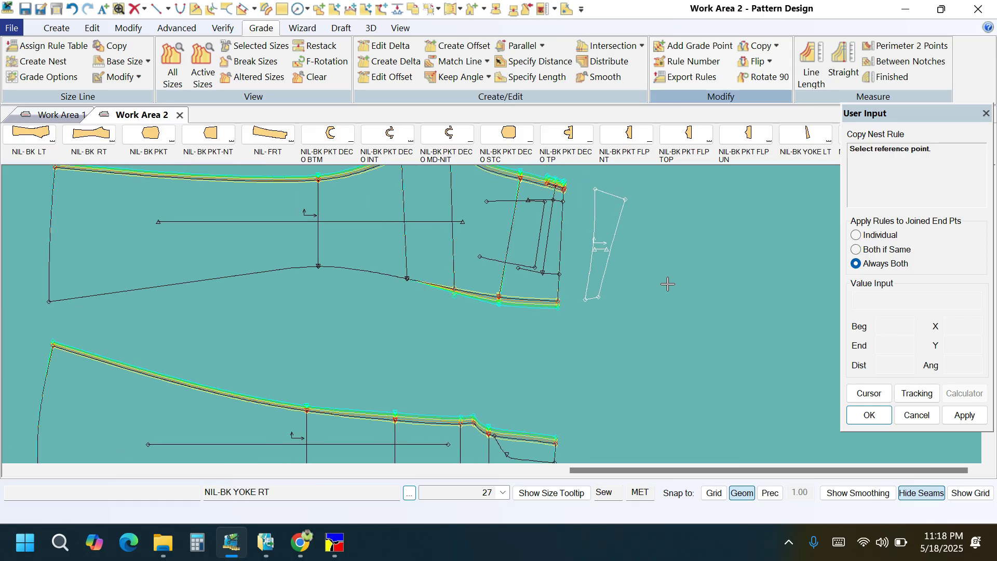
pyautogui.scroll(1, 506, 280)
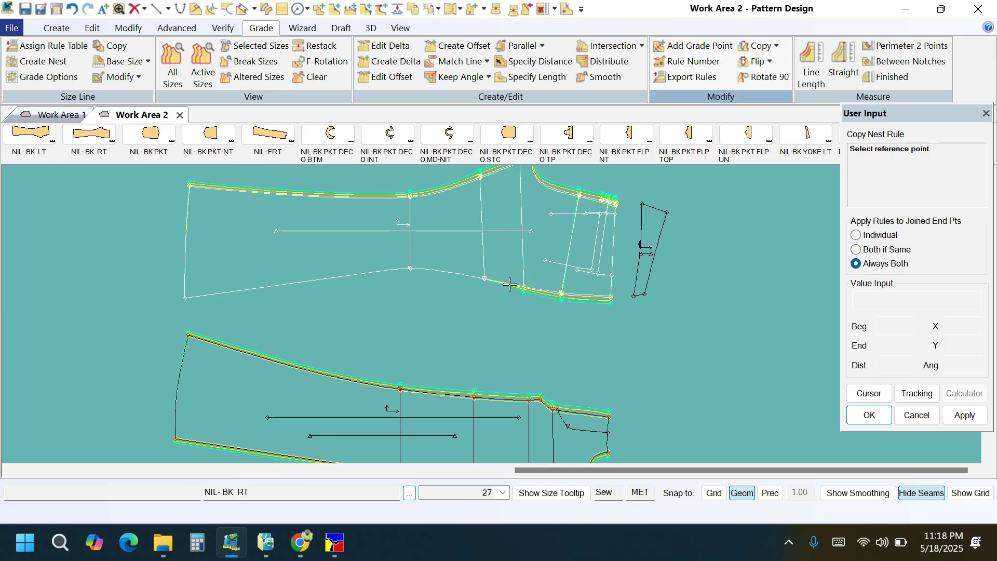
pyautogui.scroll(-2, 519, 270)
pyautogui.scroll(1, 502, 411)
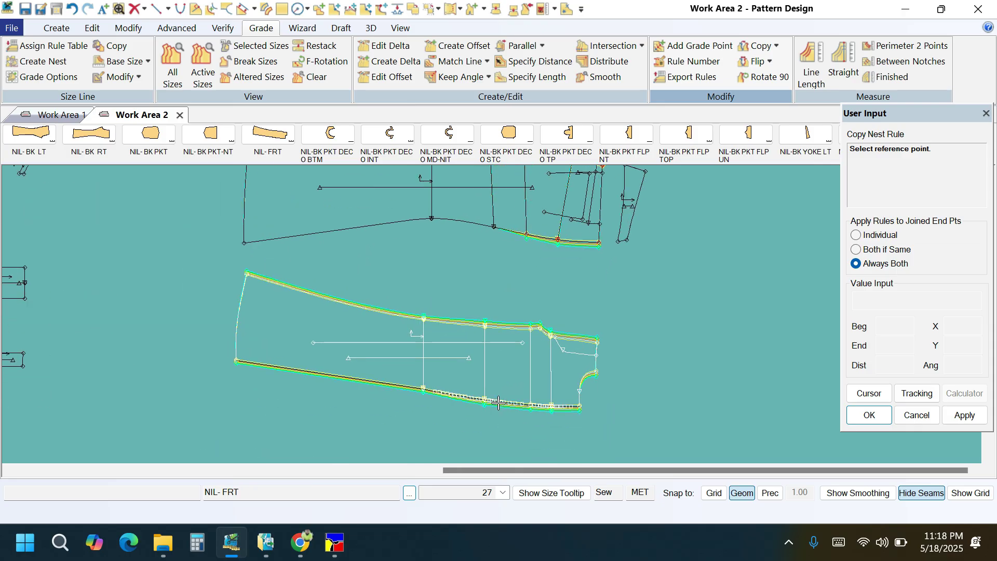
pyautogui.click(499, 402)
pyautogui.scroll(3, 491, 221)
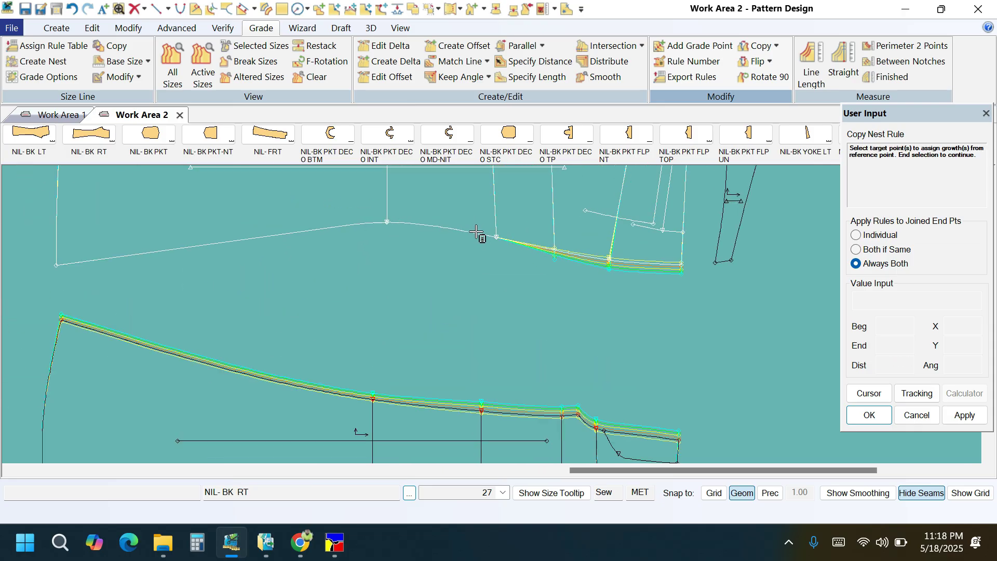
pyautogui.rightClick(444, 256)
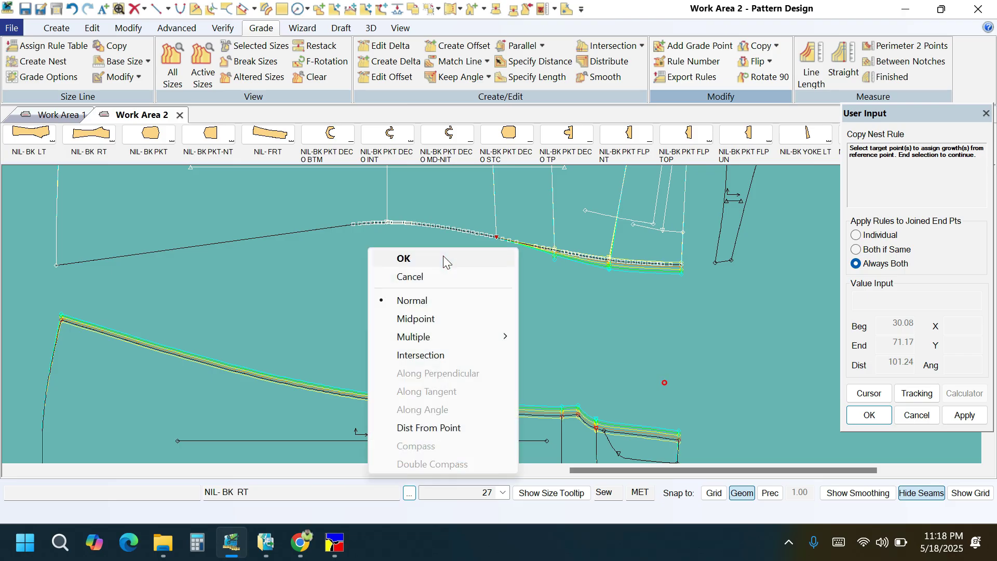
pyautogui.click(443, 260)
# - Copy the nest rule from that NIL- BK RT side-seam point to the coincident end of the crosswise line above the knee
pyautogui.click(500, 232)
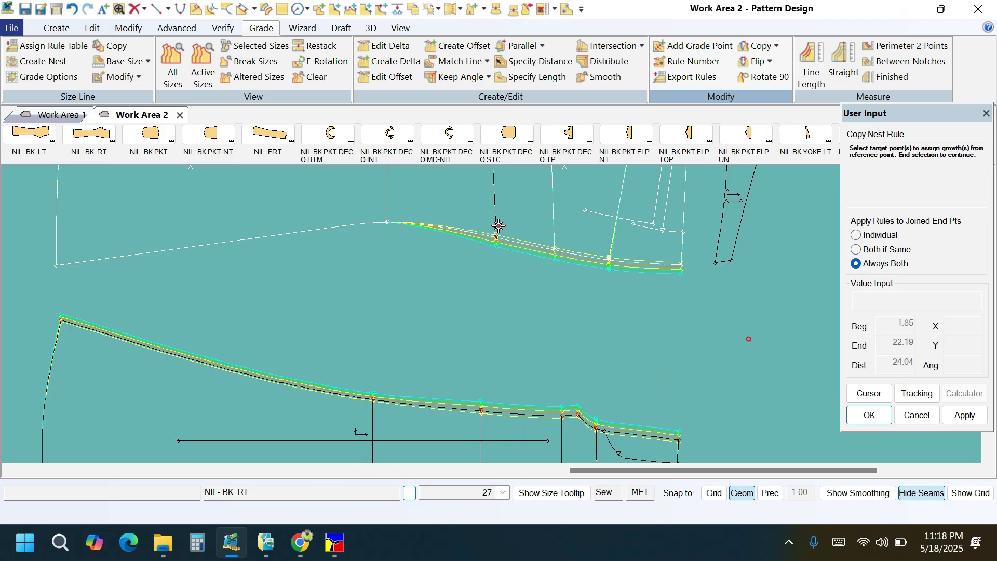
pyautogui.rightClick(434, 194)
pyautogui.click(434, 198)
# - Copy the nest rule from NIL- FRT's side-seam knee point to the matching side-seam knee point on NIL- BK RT
pyautogui.scroll(-2, 544, 222)
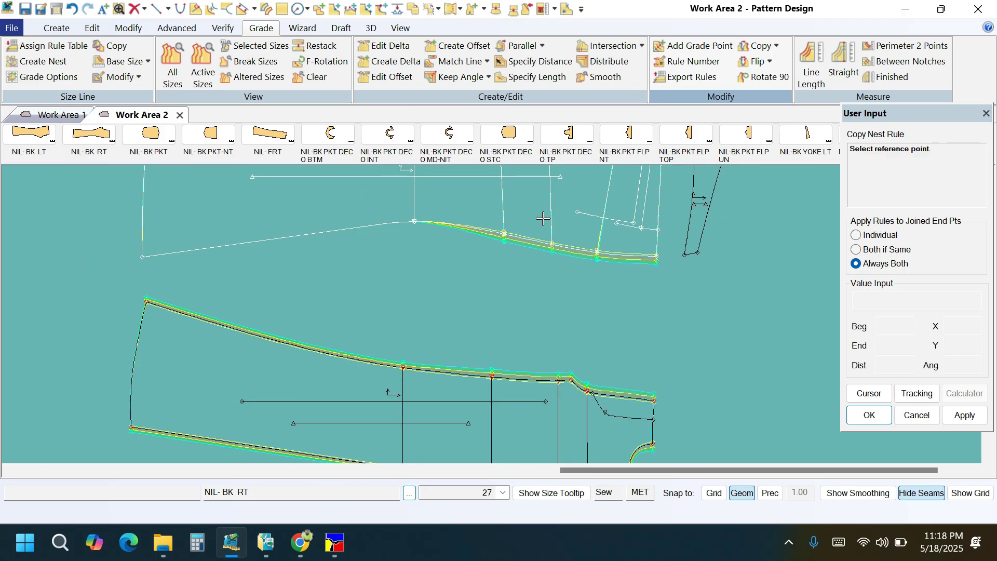
pyautogui.click(434, 416)
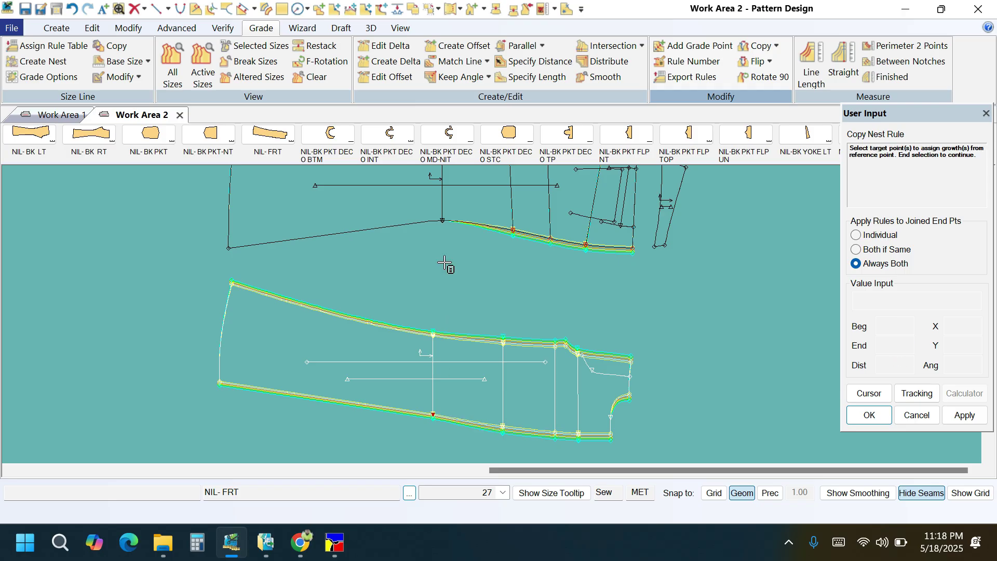
pyautogui.click(442, 230)
pyautogui.rightClick(442, 230)
pyautogui.click(442, 232)
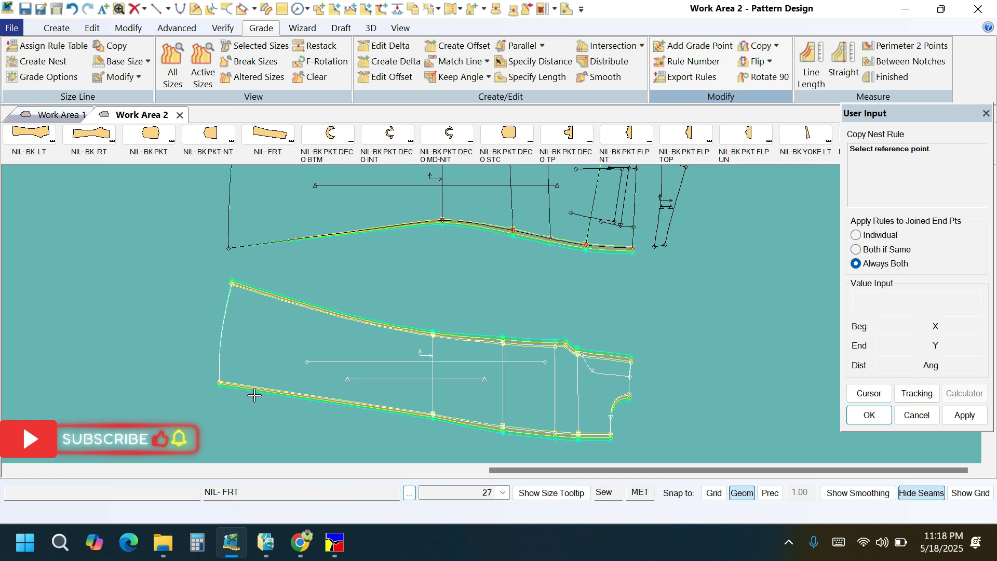
# - Copy the nest rule from NIL- FRT's side-seam hem corner to the side-seam hem corner of NIL- BK RT
pyautogui.click(221, 384)
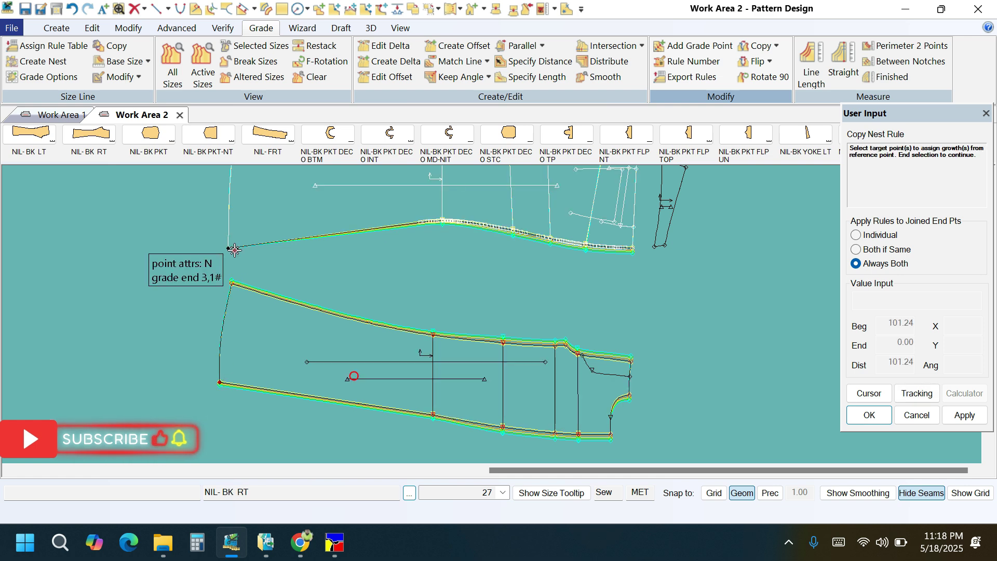
pyautogui.rightClick(137, 213)
pyautogui.click(137, 214)
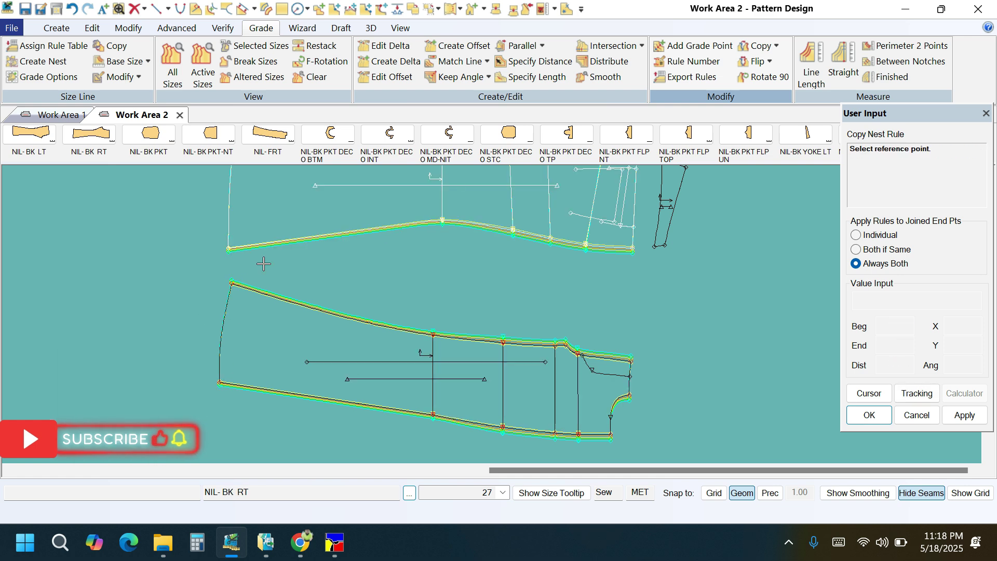
# - Copy the nest rule from NIL- FRT's side-seam knee point to the knee line's side-seam end on NIL- BK RT and finish copying
pyautogui.click(433, 413)
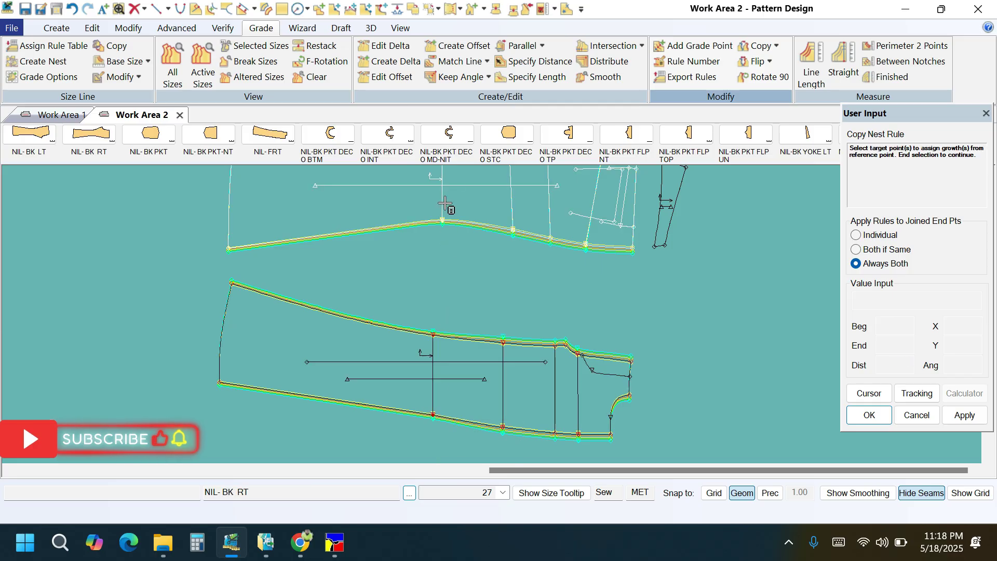
pyautogui.click(443, 220)
pyautogui.rightClick(335, 213)
pyautogui.click(334, 213)
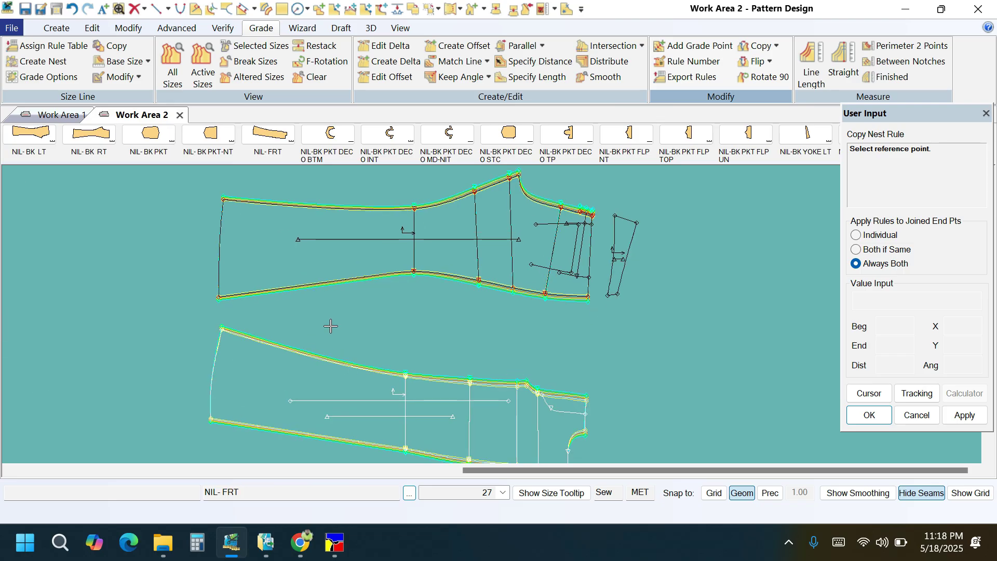
pyautogui.rightClick(317, 304)
pyautogui.click(363, 310)
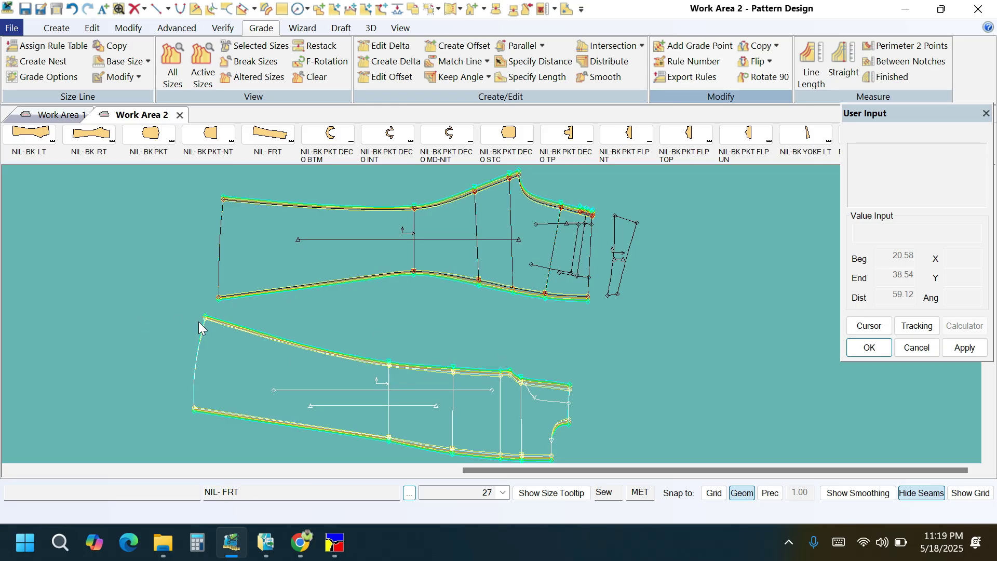
# - Edit the grade delta at NIL- FRT's inseam hem corner, setting Delta X to -1 for every size break from 26 to 31
pyautogui.click(384, 46)
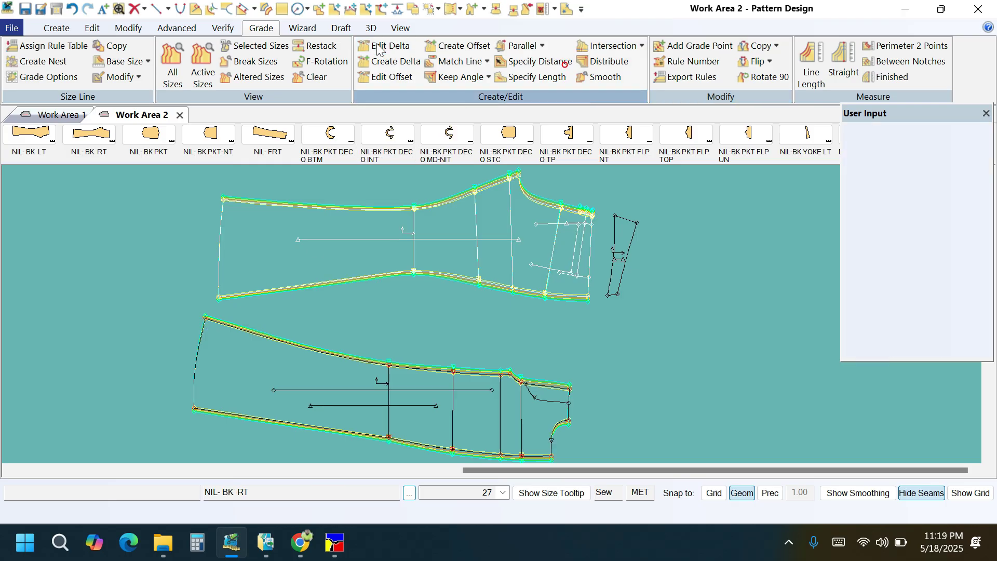
pyautogui.click(207, 319)
pyautogui.rightClick(379, 307)
pyautogui.click(379, 309)
pyautogui.click(899, 239)
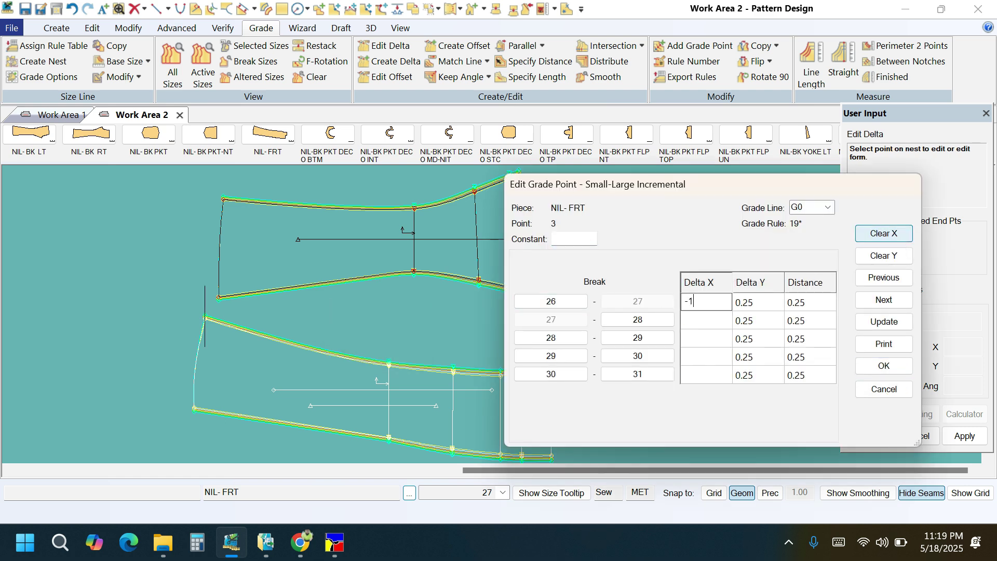
pyautogui.write('-1')
pyautogui.click(884, 322)
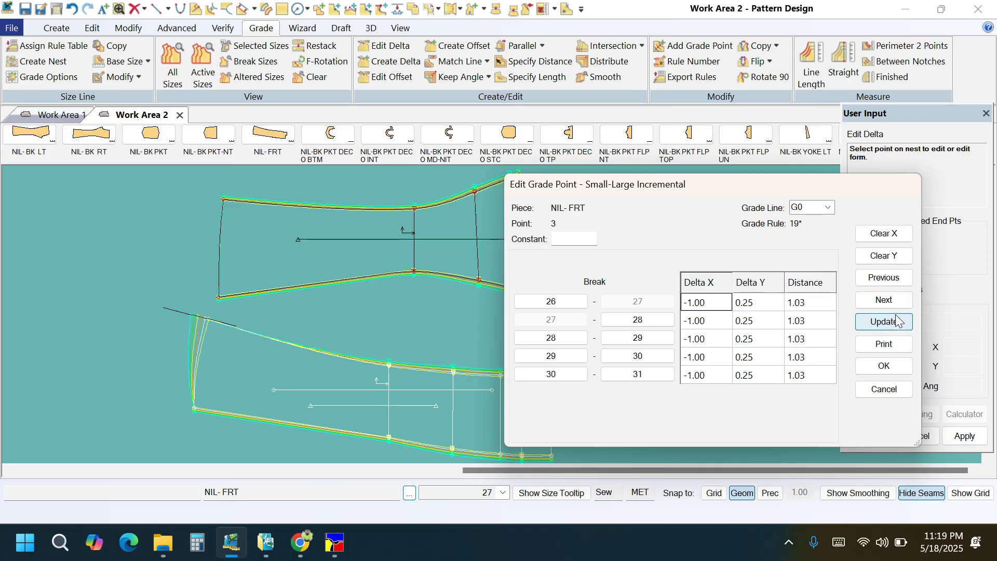
pyautogui.click(877, 367)
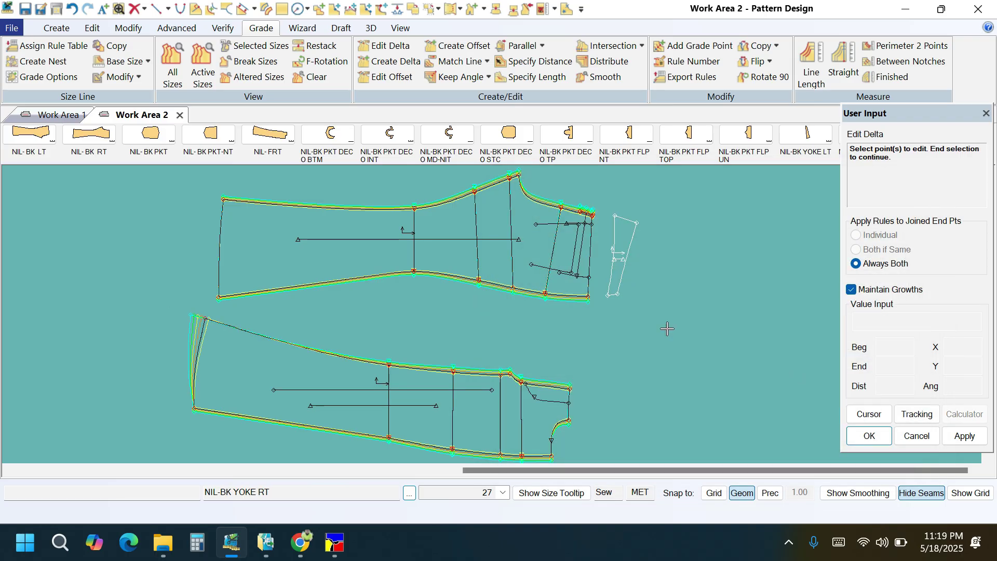
# - Copy the X rule from NIL- FRT's inseam hem corner to its side-seam hem corner and both hem corners of NIL- BK RT
pyautogui.click(777, 46)
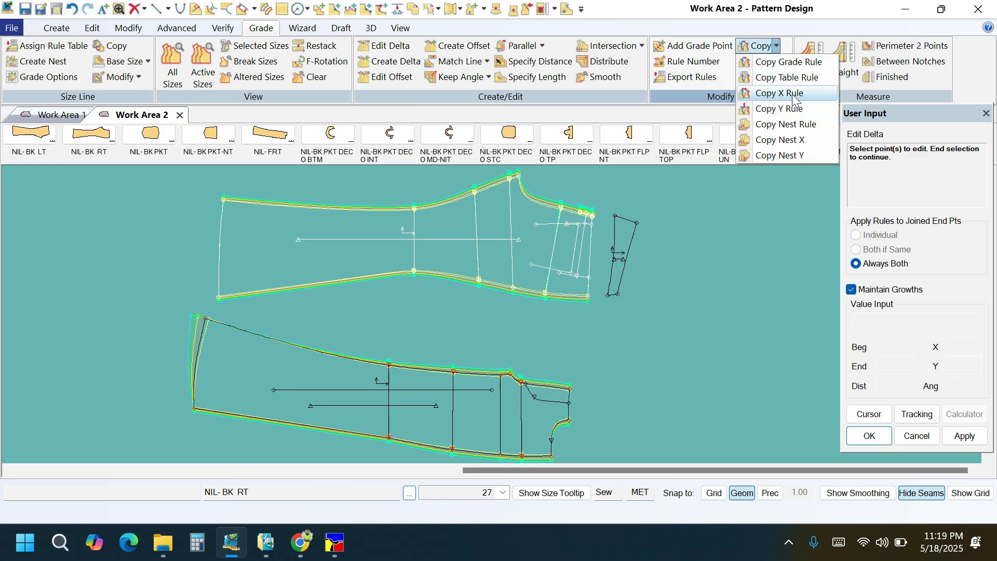
pyautogui.click(777, 93)
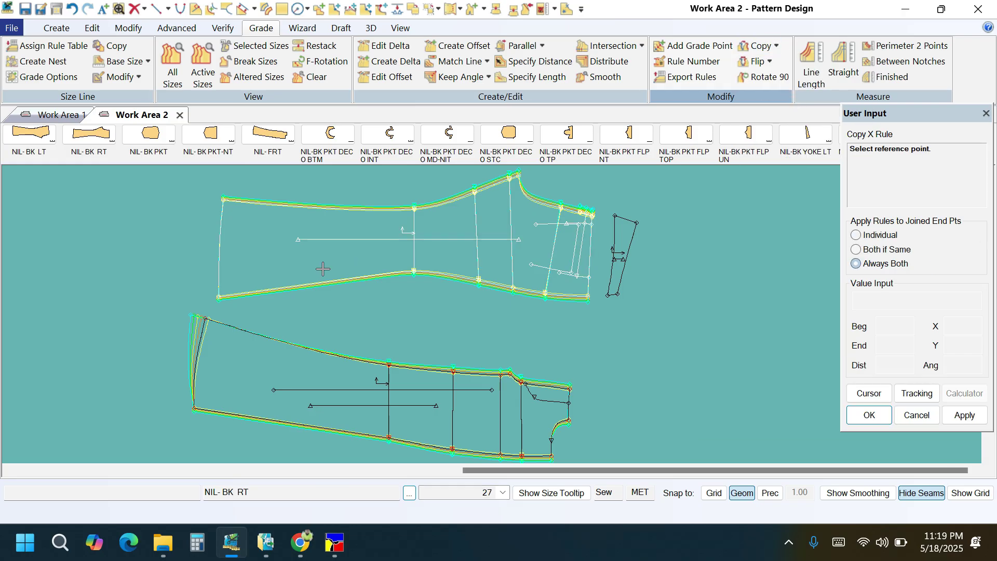
pyautogui.click(210, 321)
pyautogui.click(223, 199)
pyautogui.click(219, 298)
pyautogui.rightClick(120, 228)
pyautogui.click(120, 228)
pyautogui.rightClick(120, 227)
pyautogui.click(120, 227)
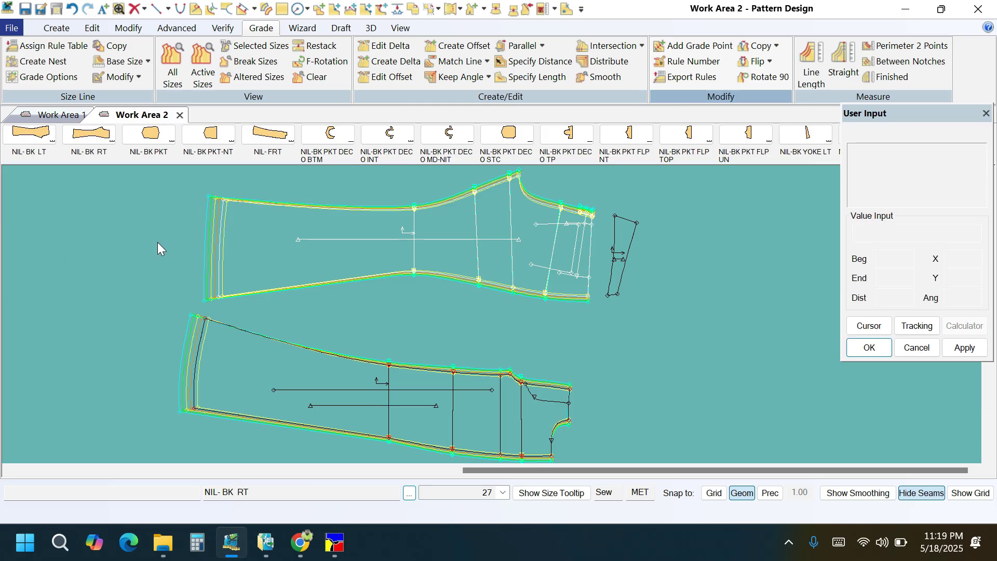
# - Move NIL- FRT slightly in the waist direction so its hem sits closer beneath the hem of NIL- BK RT
pyautogui.moveTo(312, 362); pyautogui.dragTo(326, 363)
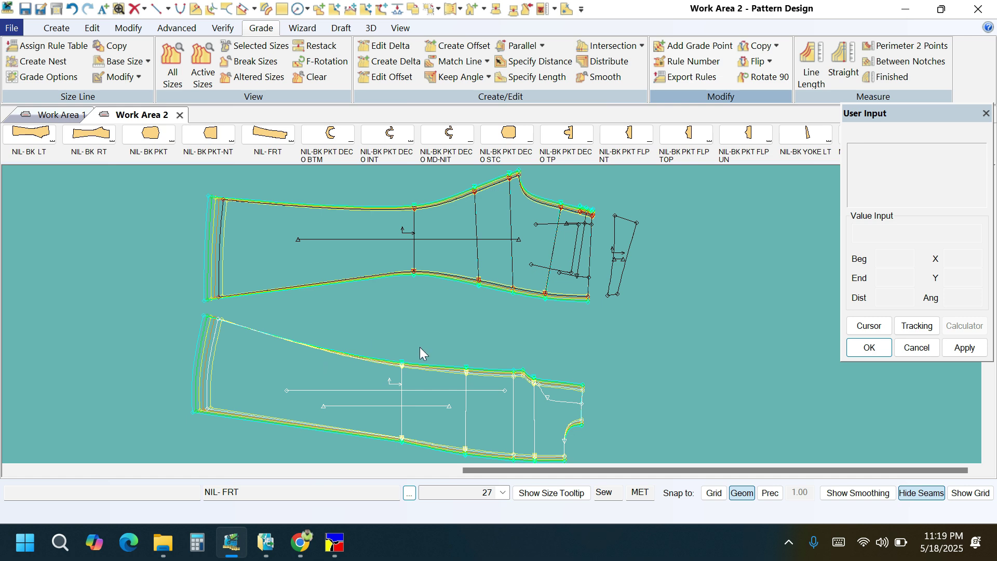
pyautogui.scroll(-3, 594, 325)
pyautogui.scroll(-1, 674, 325)
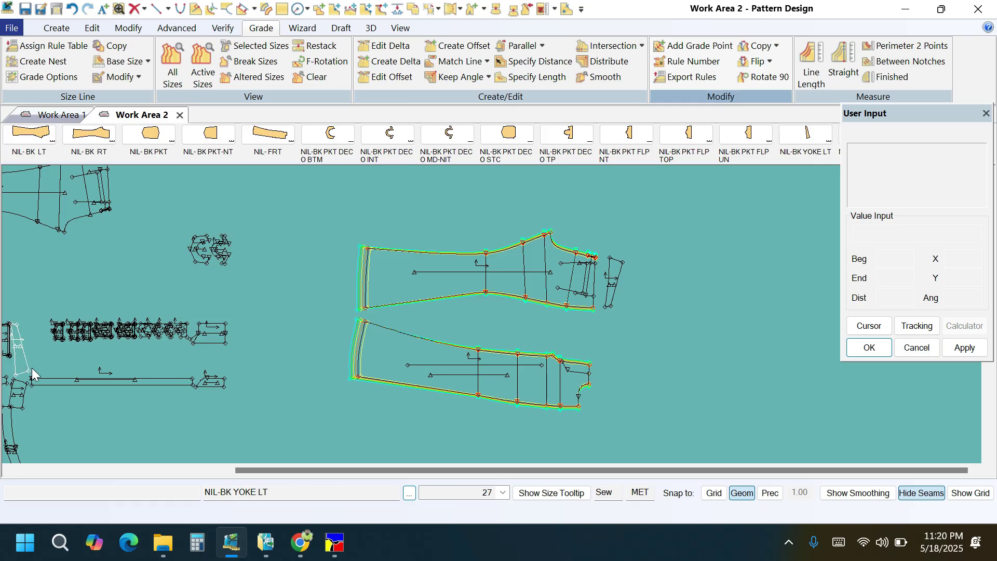
pyautogui.scroll(-1, 240, 351)
pyautogui.scroll(-1, 355, 362)
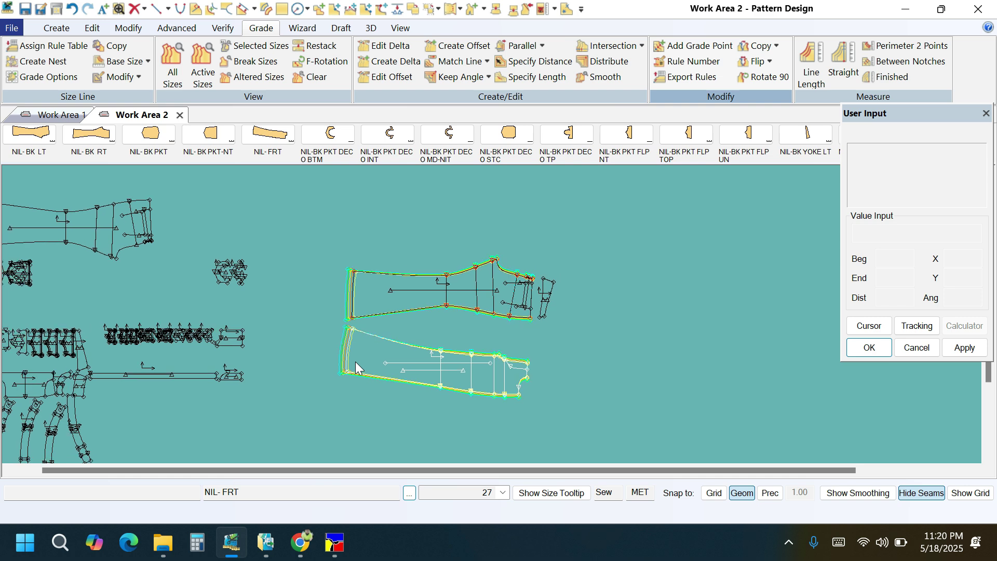